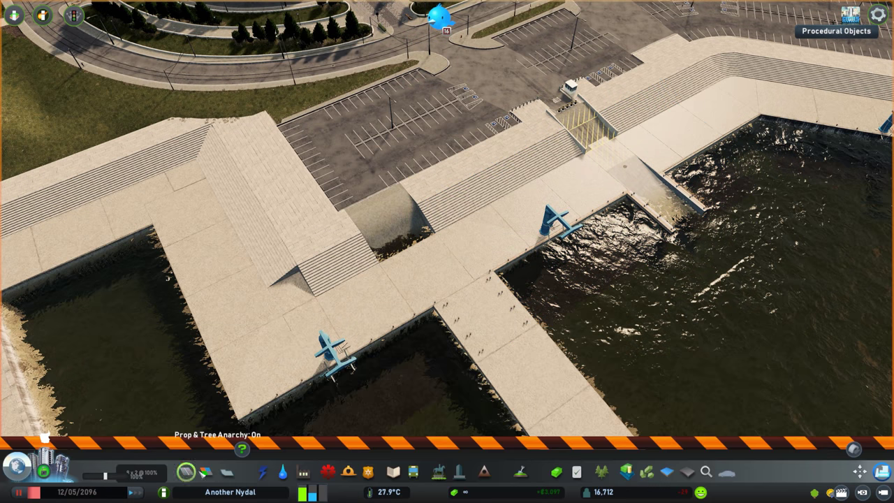
Reposition the blue crane and delete the long slab object.
click(186, 473)
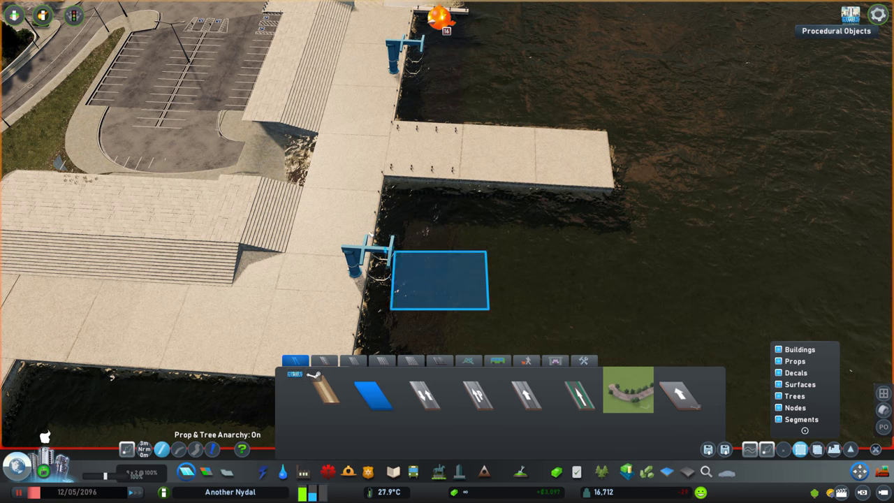
click(369, 233)
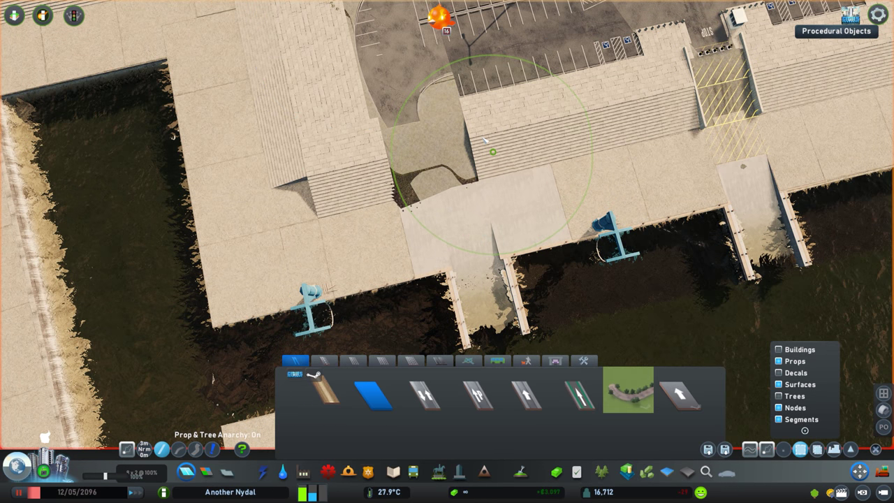
key(w)
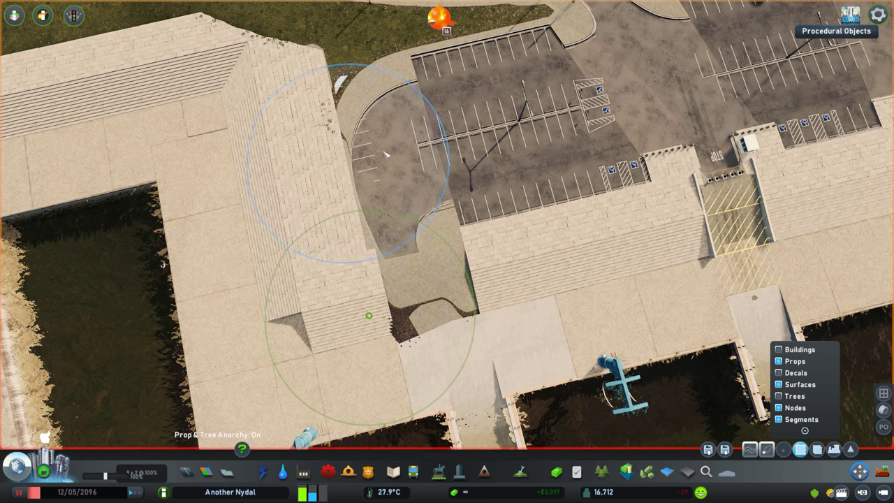
click(363, 132)
key(Delete)
Delete the parking lot markings and shift the grey square slab up and right.
drag(409, 89, 808, 412)
key(w)
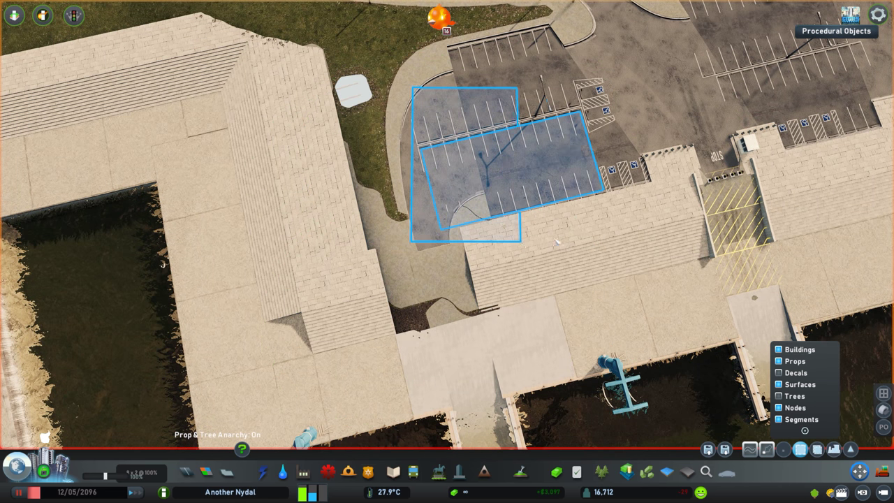
key(Delete)
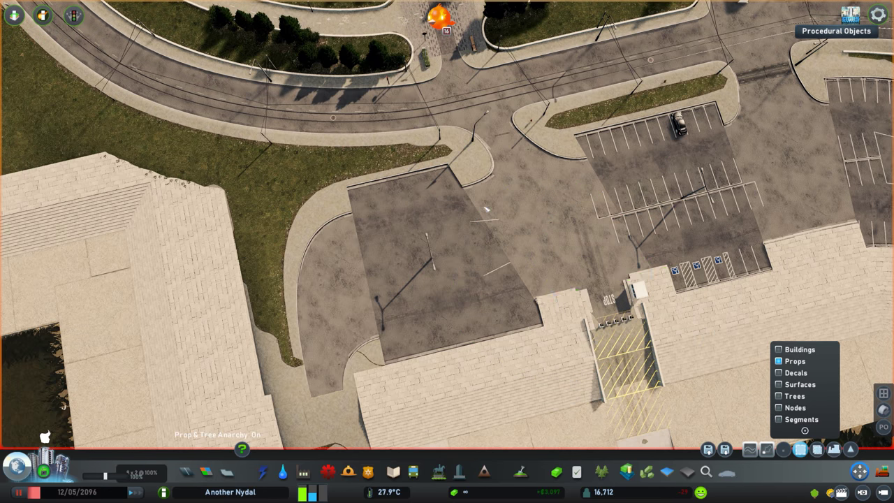
key(s)
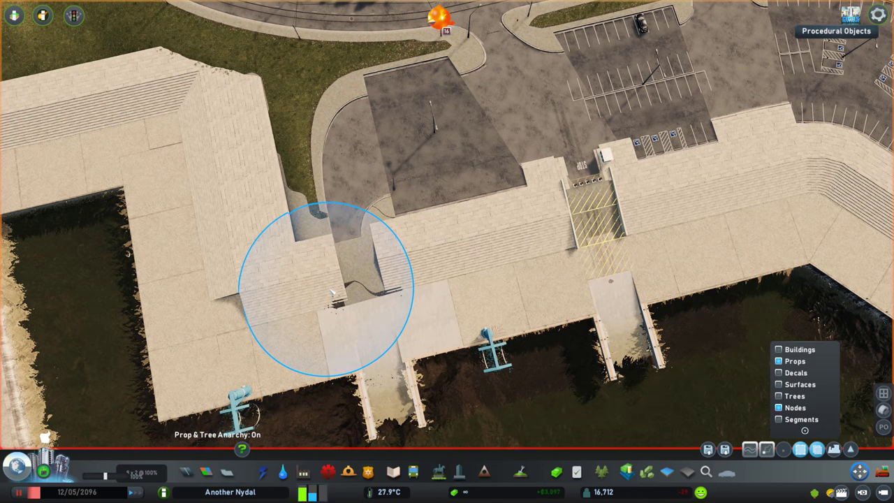
scroll(332, 292, up, 5)
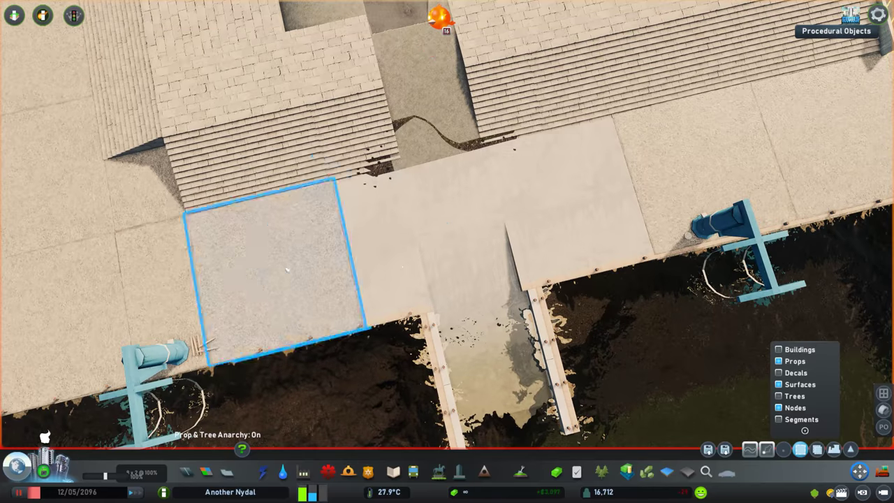
drag(339, 255, 569, 203)
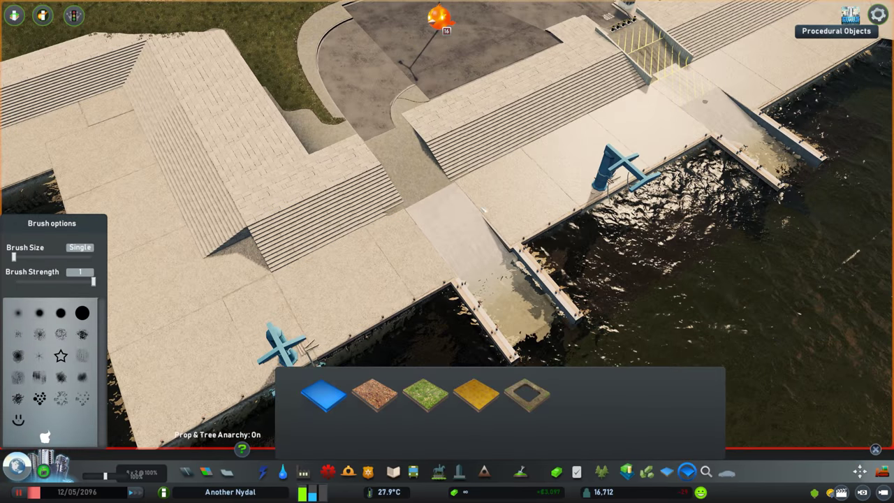
Clone the ticket booth and turnstiles onto the stair edge with Move It.
key(m)
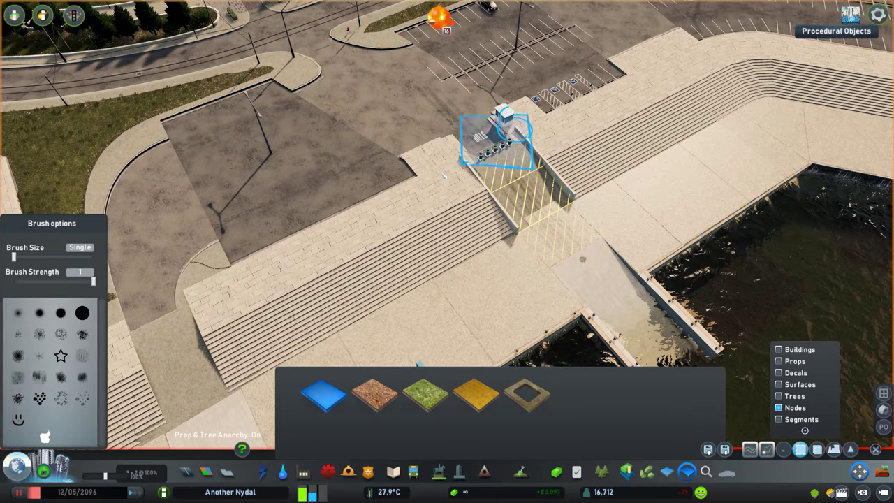
key(Escape)
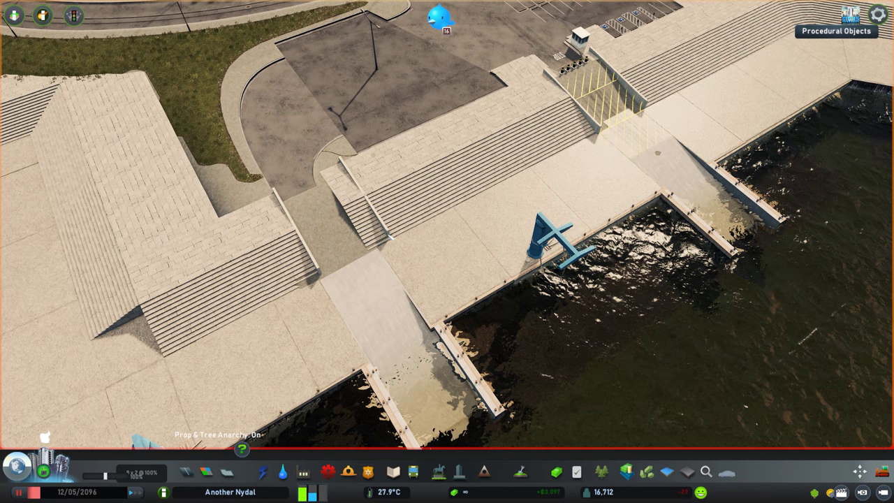
key(m)
scroll(370, 250, down, 3)
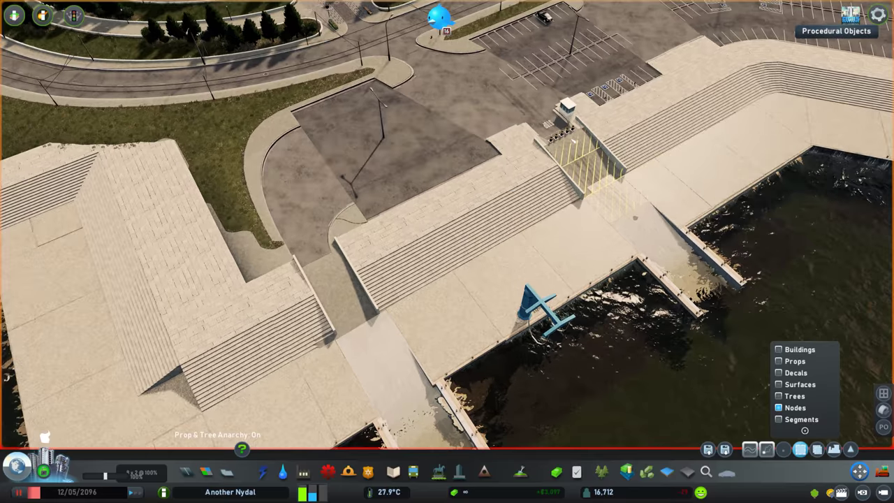
key(ctrl+c)
scroll(269, 238, up, 3)
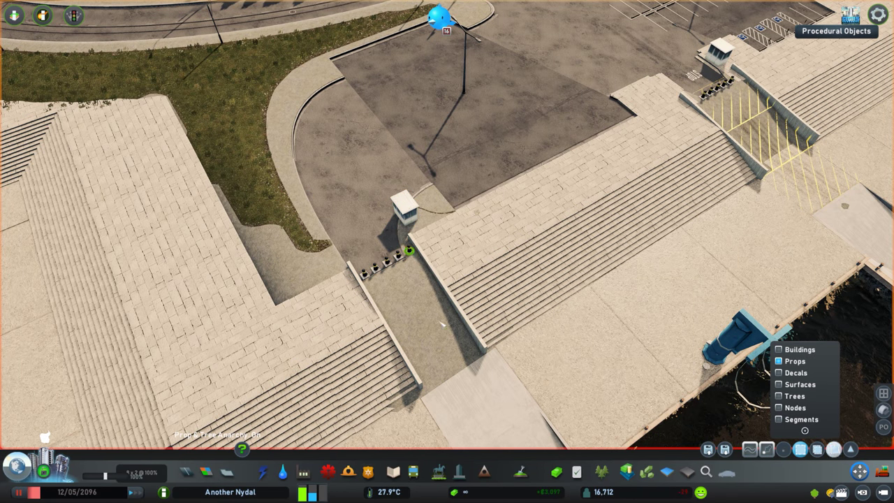
click(429, 237)
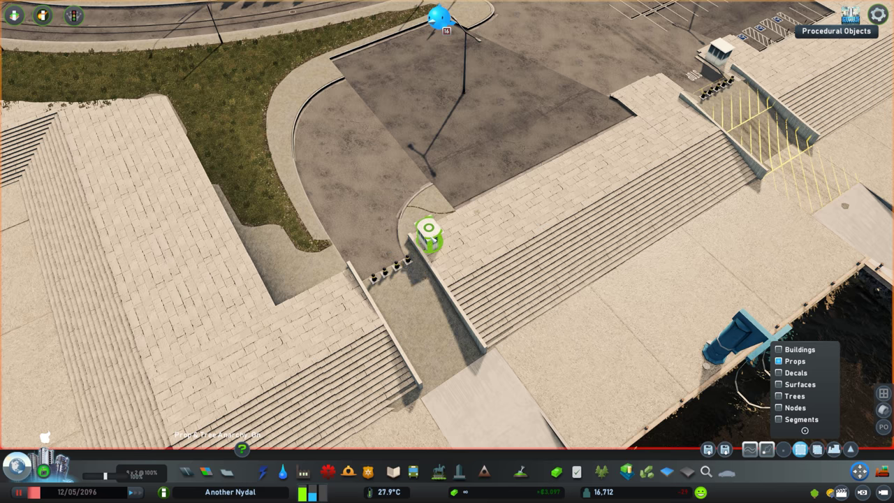
scroll(447, 238, down, 5)
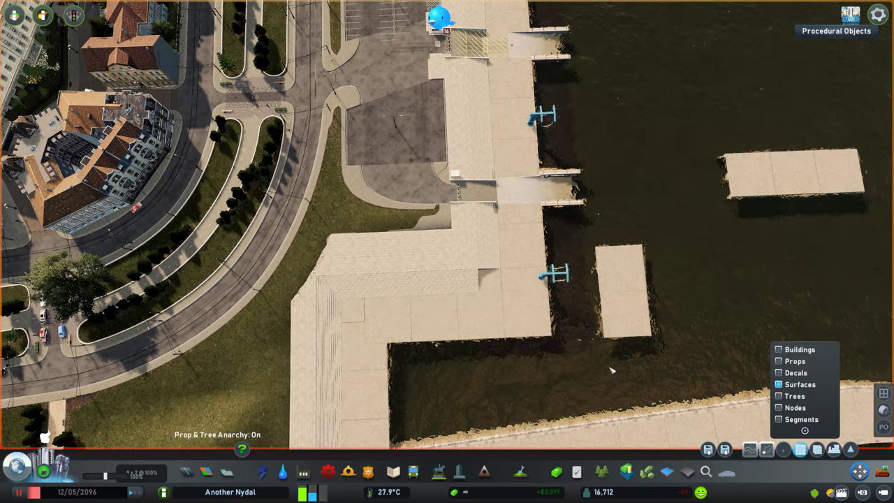
Move a pier surface into the stair-side inlet.
click(530, 342)
key(s)
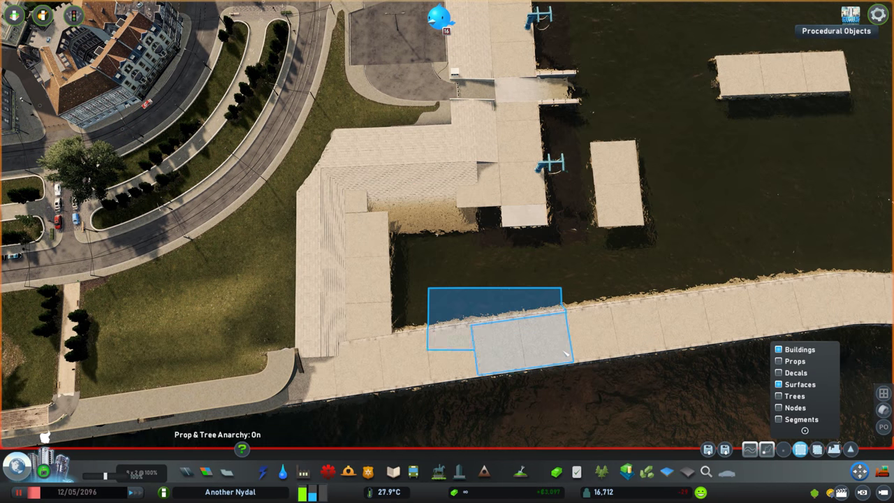
scroll(488, 248, up, 3)
drag(565, 355, 396, 223)
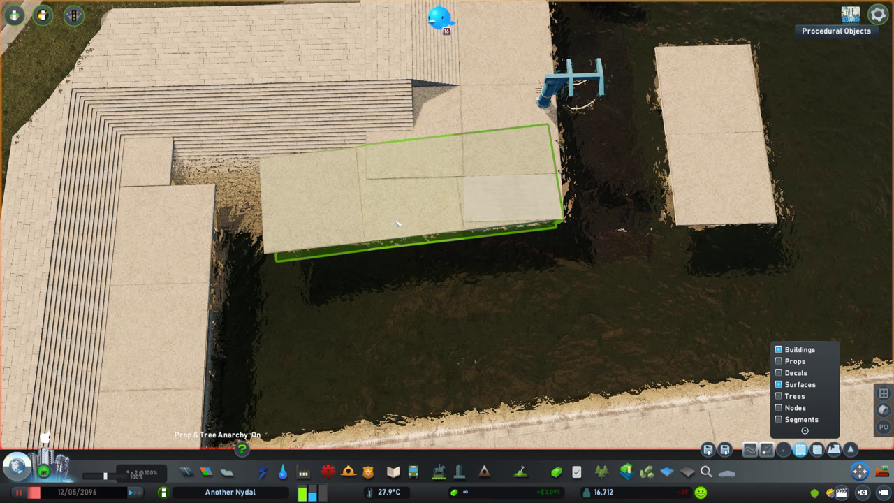
right_click(396, 224)
key(a)
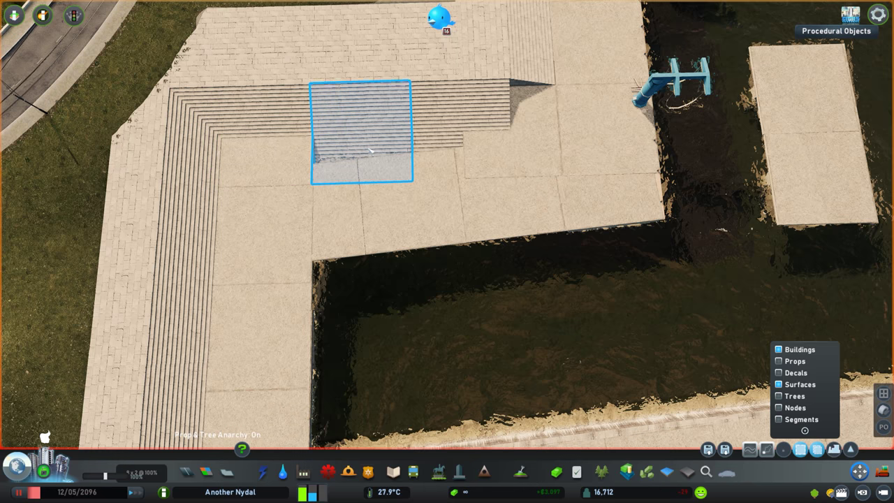
scroll(440, 148, down, 5)
key(q)
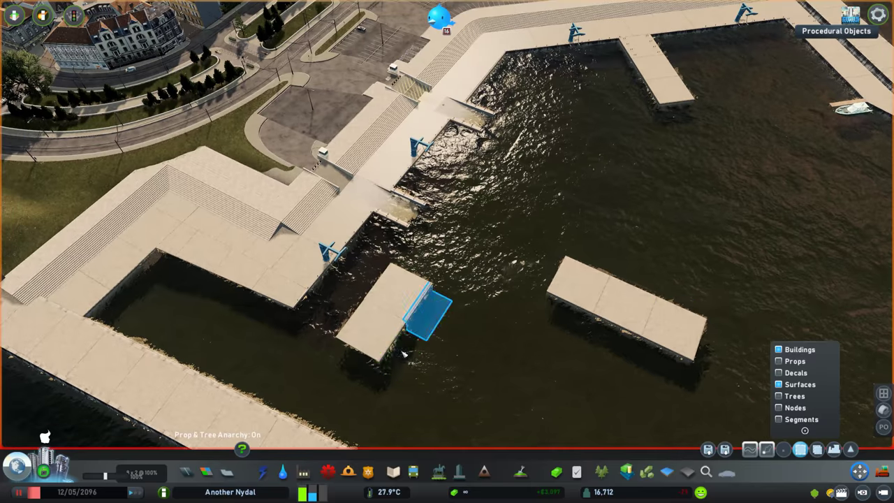
scroll(440, 149, up, 4)
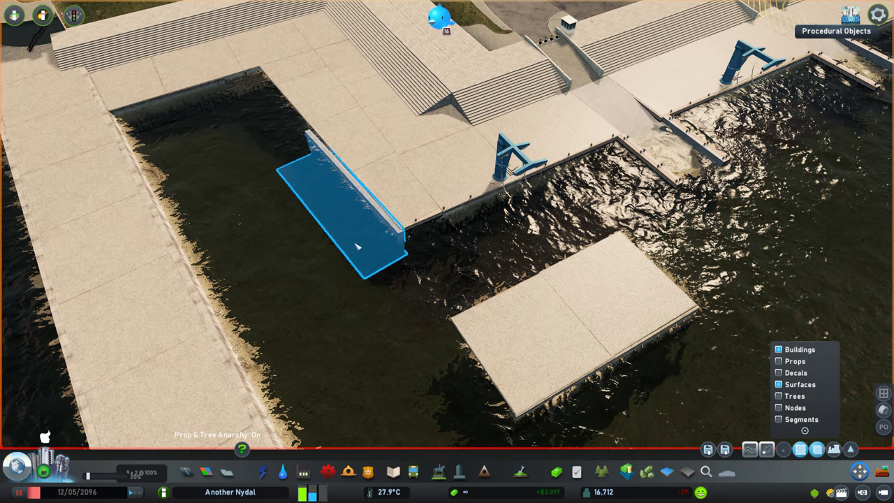
Set the pier surface down in the inlet and demolish the unwanted structure.
key(q)
click(337, 208)
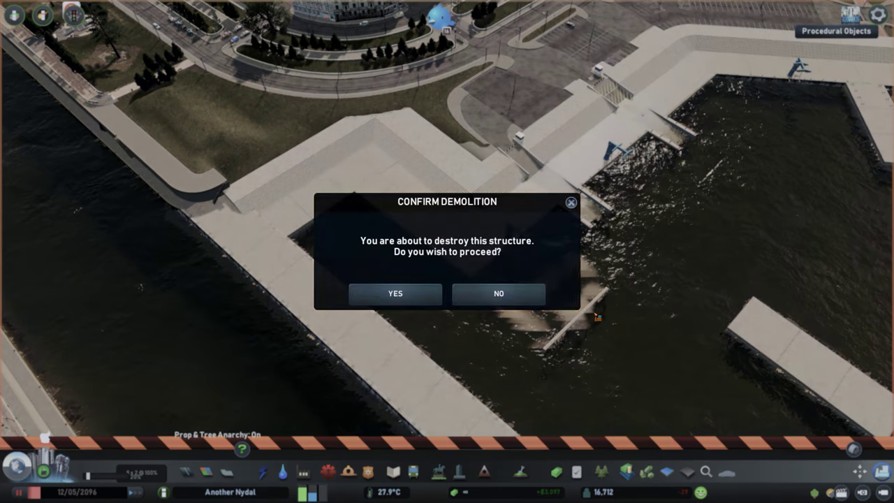
click(461, 295)
click(695, 209)
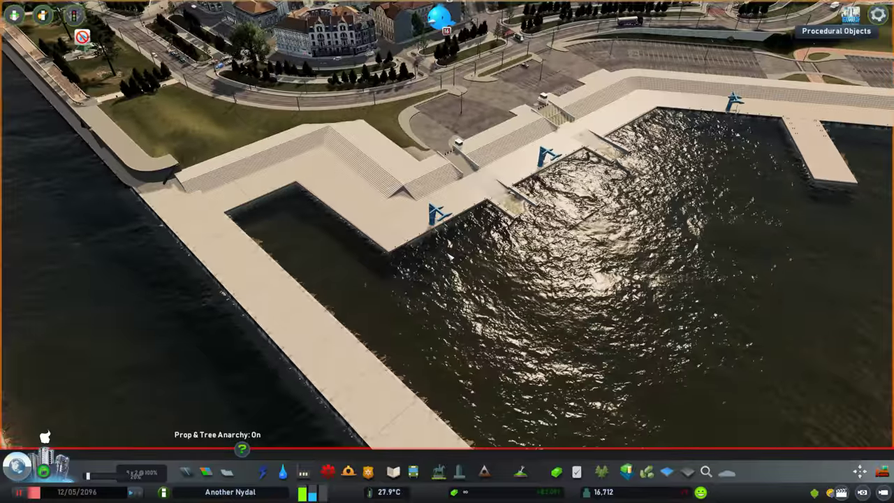
Place the Swordfish Seafood Grill via Find It on the lot and dust the surrounding ground.
key(ctrl+f)
click(531, 129)
key(ctrl+p)
click(489, 164)
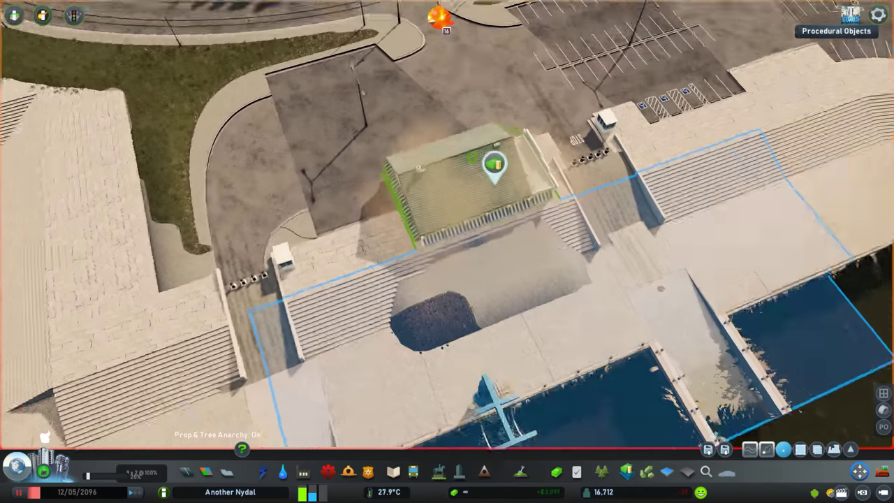
key(q)
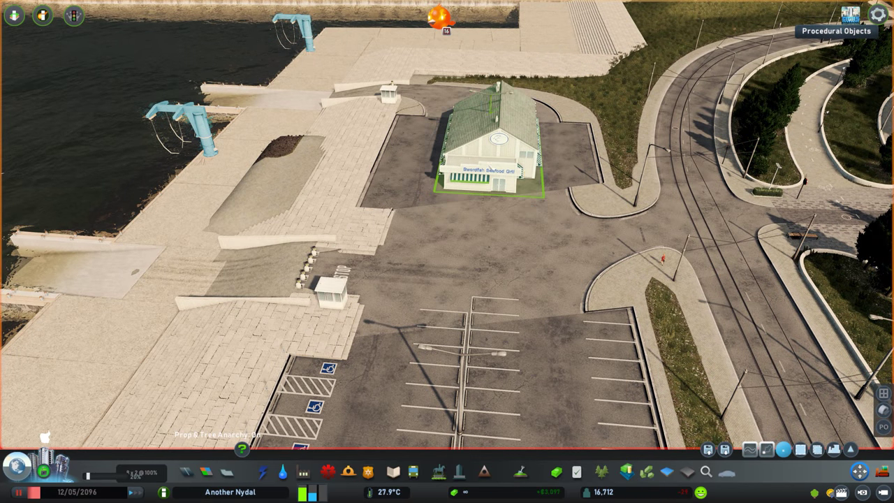
key(q)
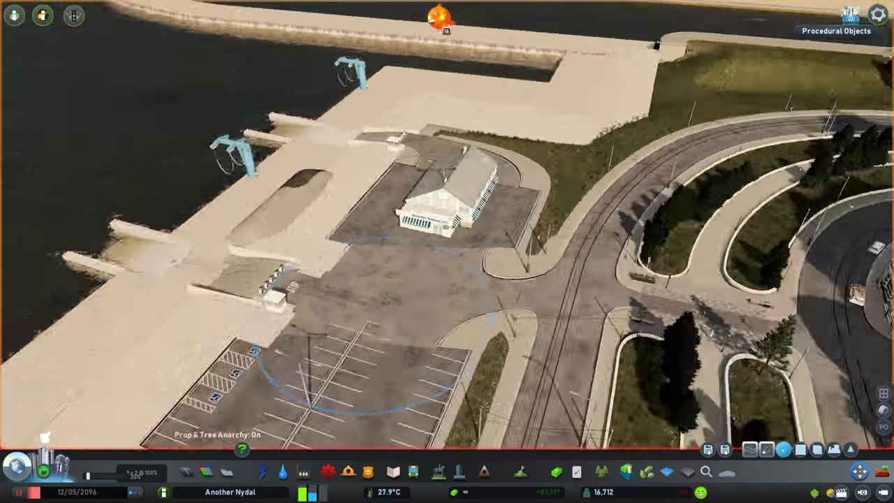
key(q)
key(1)
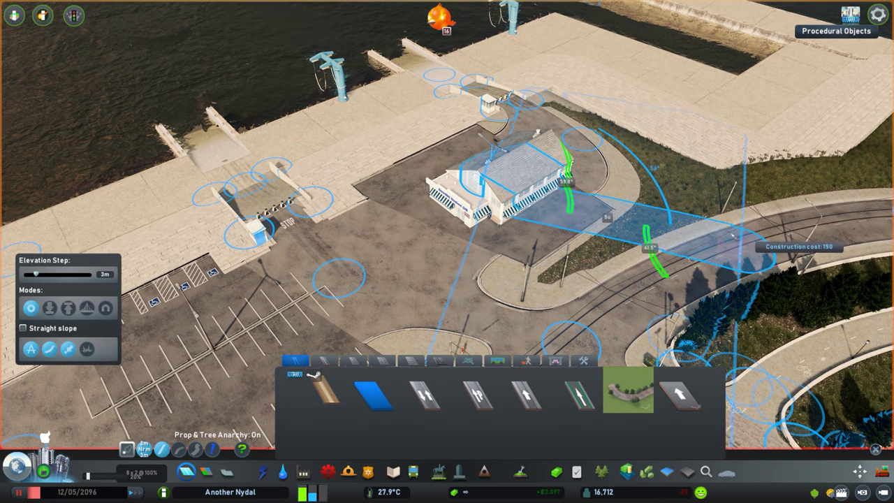
key(m)
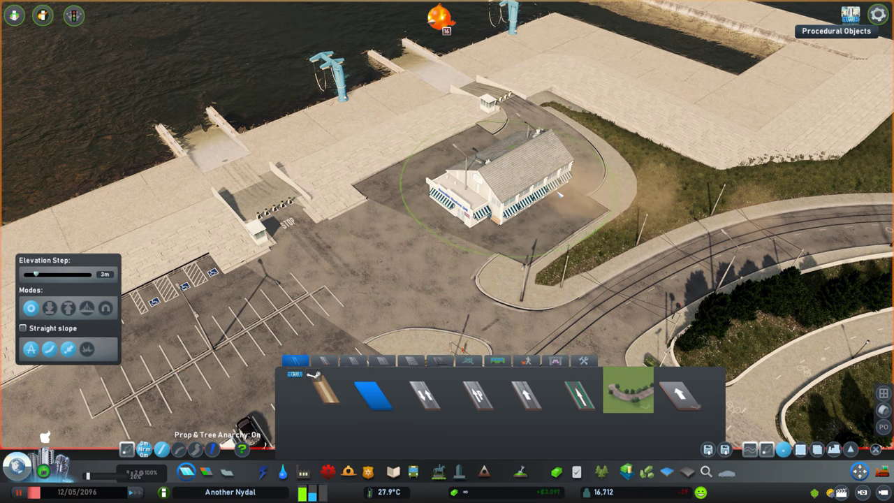
scroll(557, 199, up, 3)
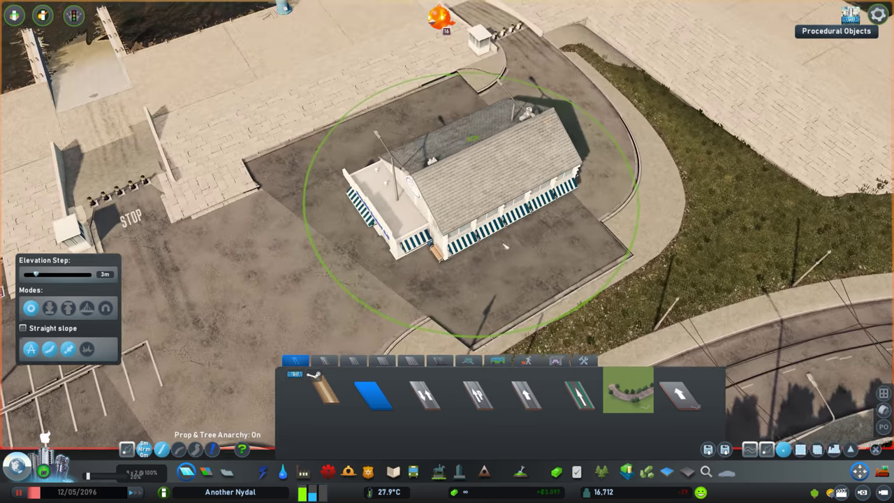
click(584, 360)
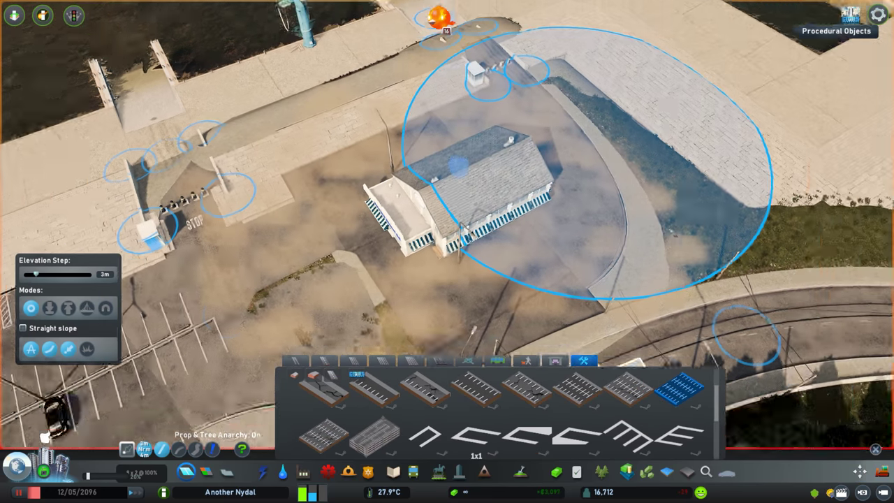
scroll(447, 230, down, 3)
Paste the copied handicap parking spaces into the lot beside the Swordfish Seafood Grill.
key(m)
scroll(447, 231, down, 5)
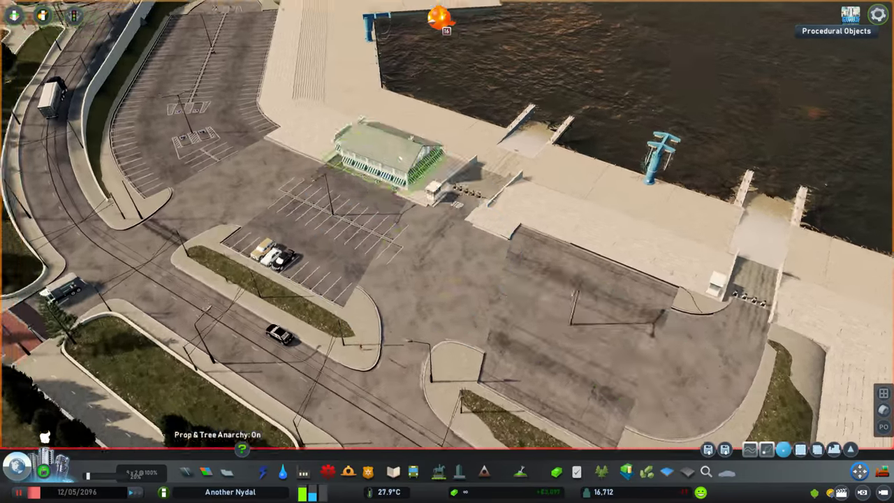
scroll(436, 224, up, 5)
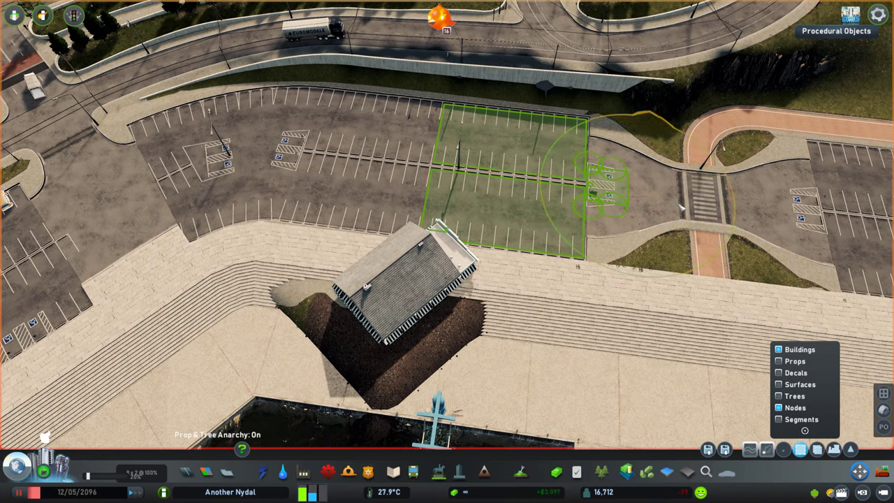
scroll(495, 190, up, 3)
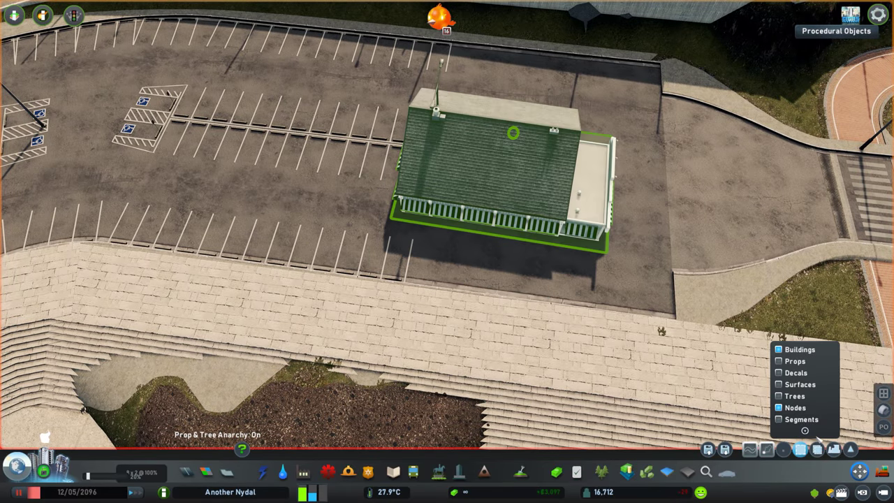
scroll(796, 361, down, 3)
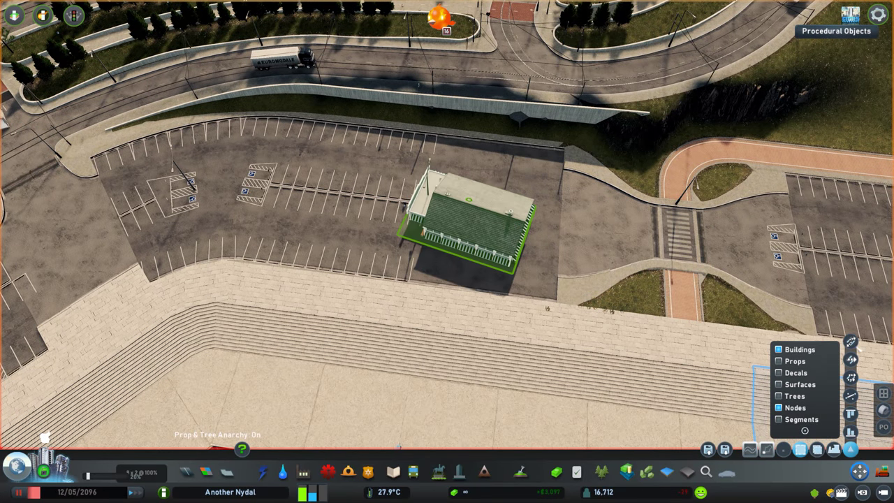
scroll(494, 229, up, 3)
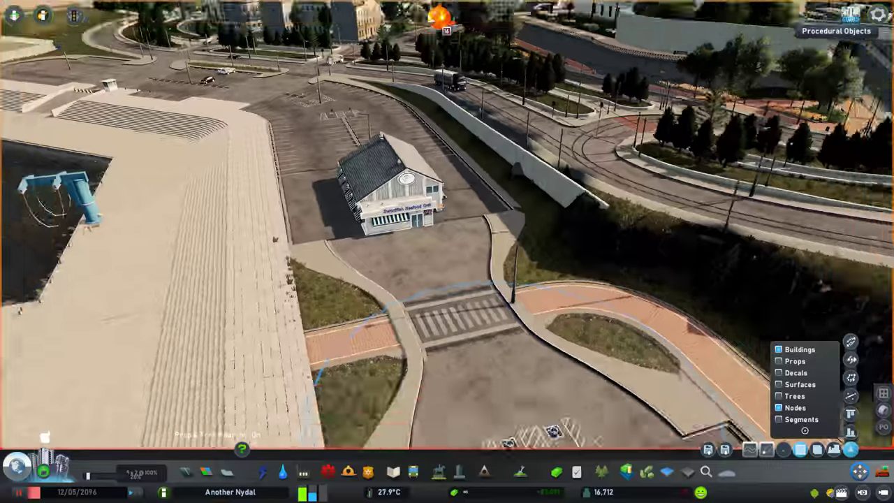
scroll(480, 307, down, 5)
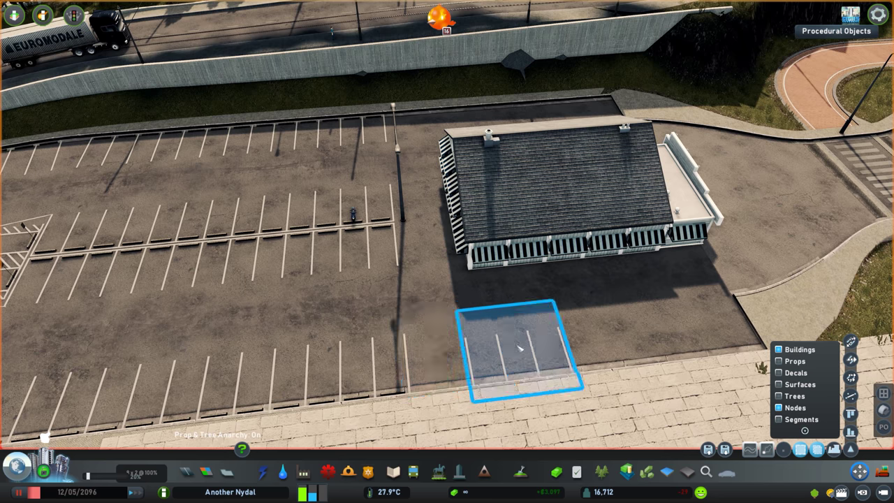
key(ctrl+v)
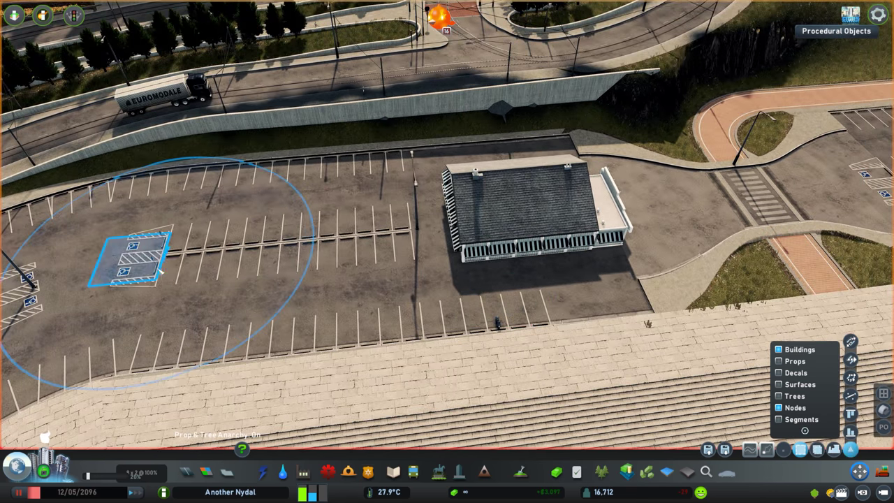
scroll(678, 335, up, 5)
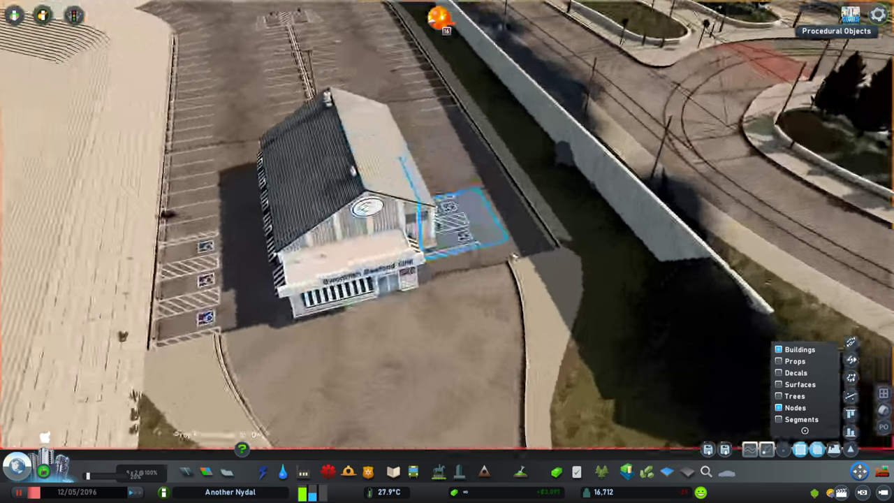
scroll(559, 279, up, 5)
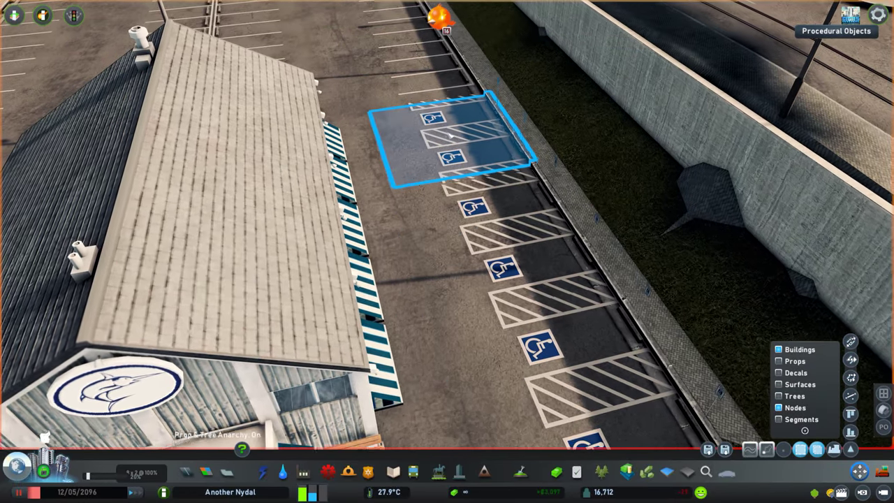
scroll(451, 137, down, 5)
click(458, 224)
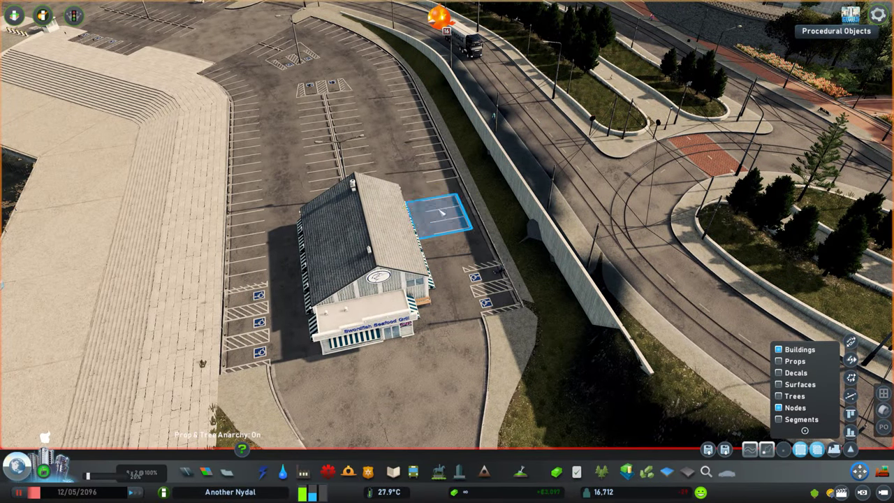
scroll(443, 198, up, 5)
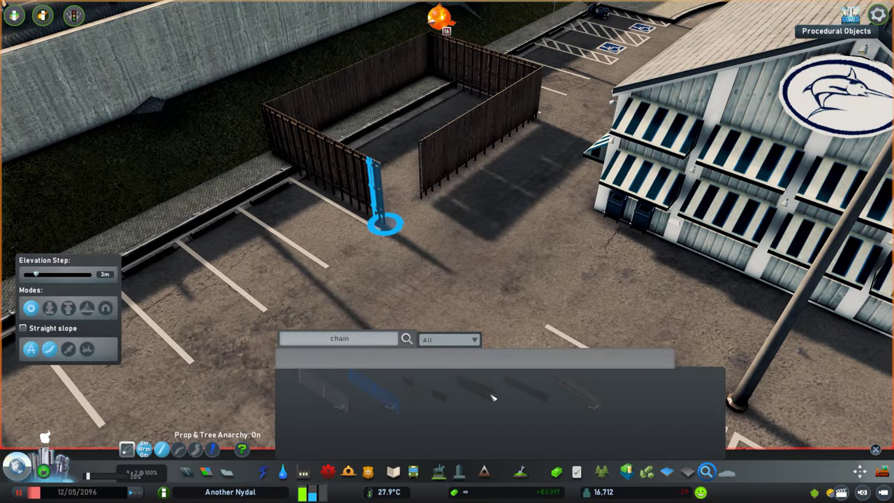
Pick the chain fence prop to enclose the bin area behind the grill.
click(492, 397)
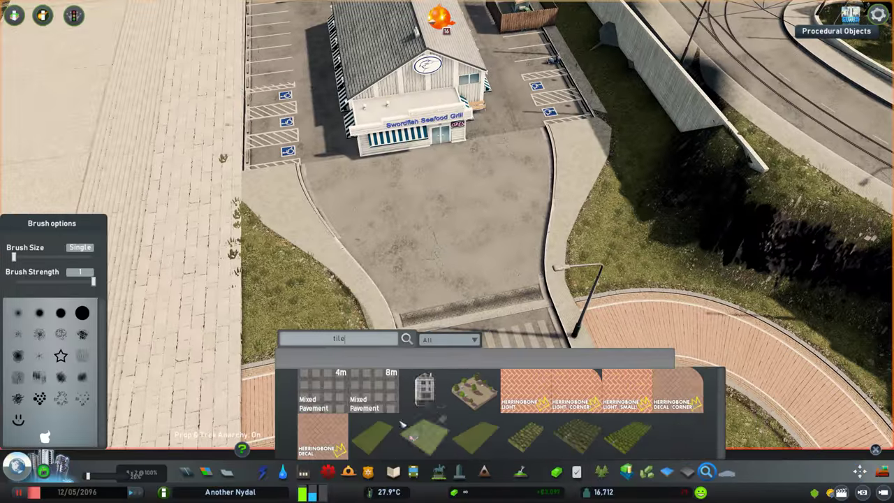
Search 'path' and lay 8 m garden path props across the grill's forecourt.
key(BackSpace)
key(BackSpace)
key(BackSpace)
key(BackSpace)
text(path)
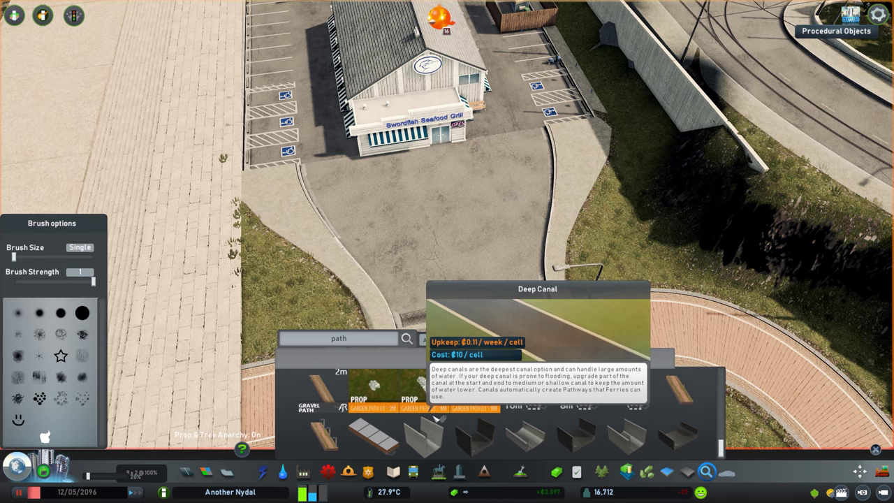
click(475, 390)
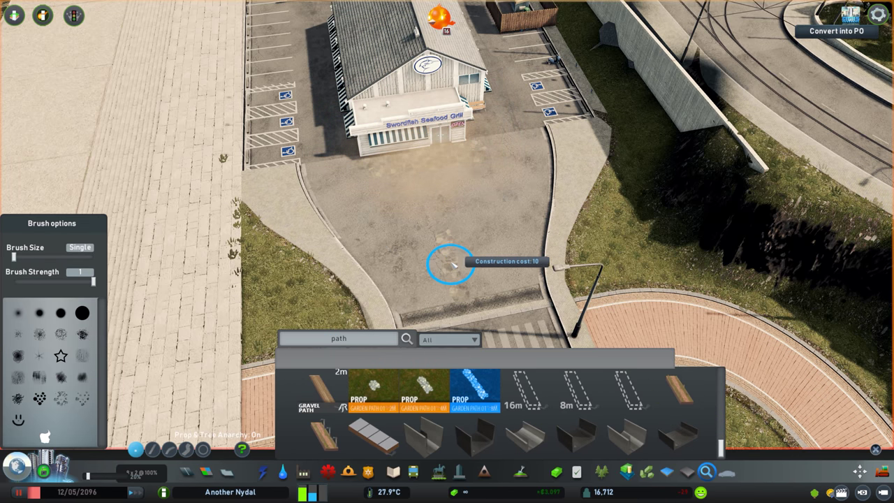
key(m)
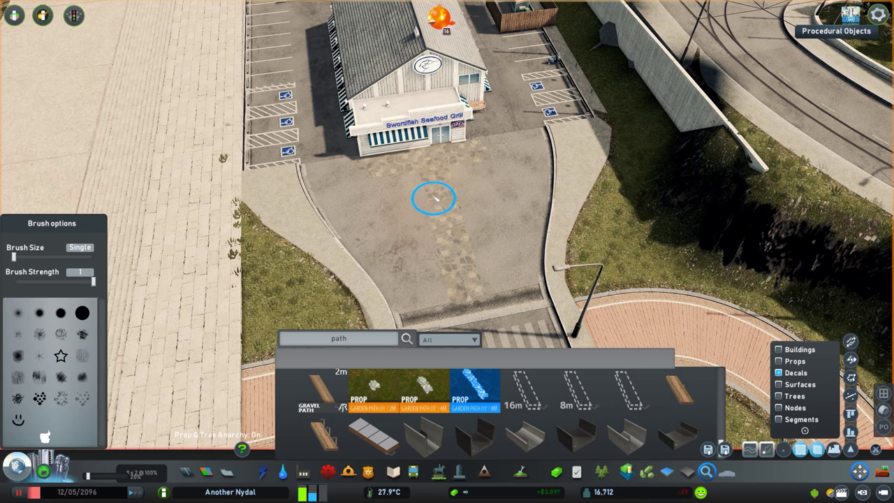
scroll(434, 199, down, 2)
key(m)
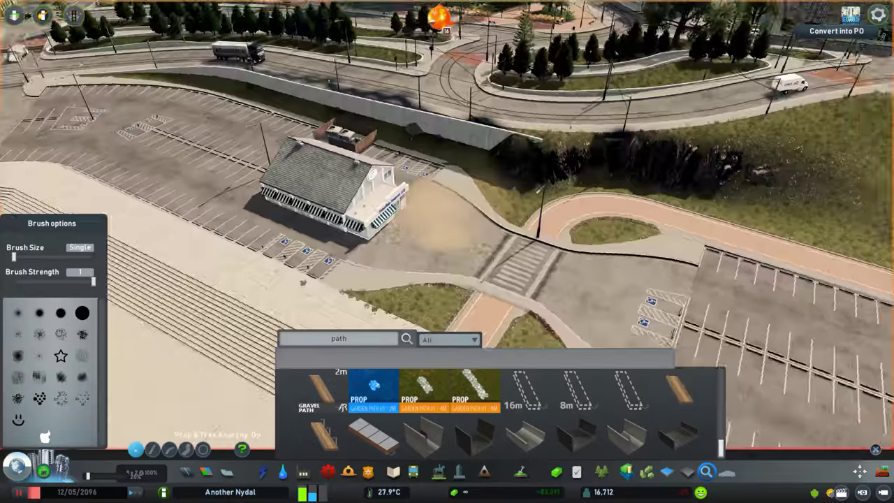
Search 'curb' and lay a curved curb along one plaza edge, adjusting its nodes.
key(BackSpace)
key(BackSpace)
key(BackSpace)
key(BackSpace)
text(curb)
click(322, 388)
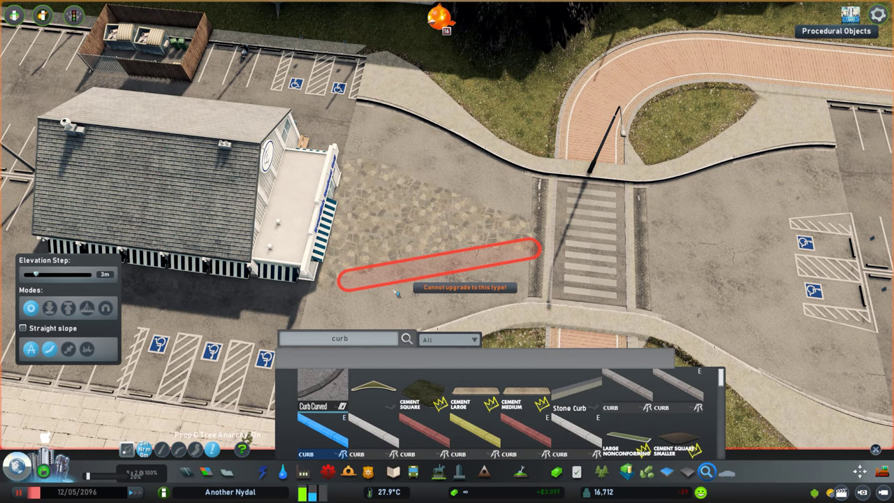
key(m)
key(Page_Down)
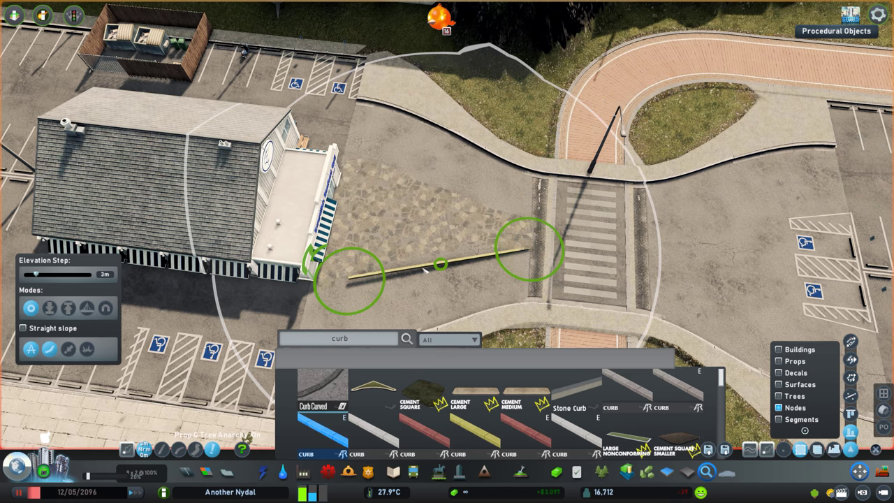
scroll(433, 265, up, 3)
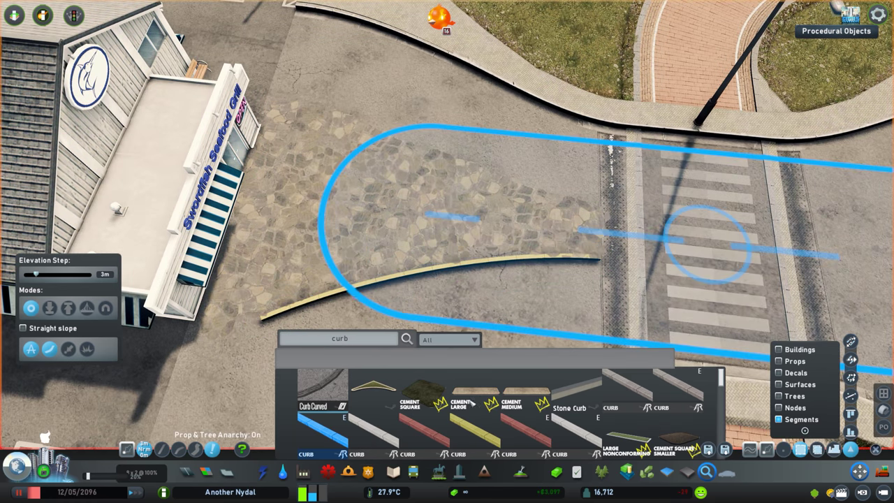
Add a second curved curb along the other plaza edge and adjust its segments.
click(476, 428)
key(m)
scroll(296, 123, down, 3)
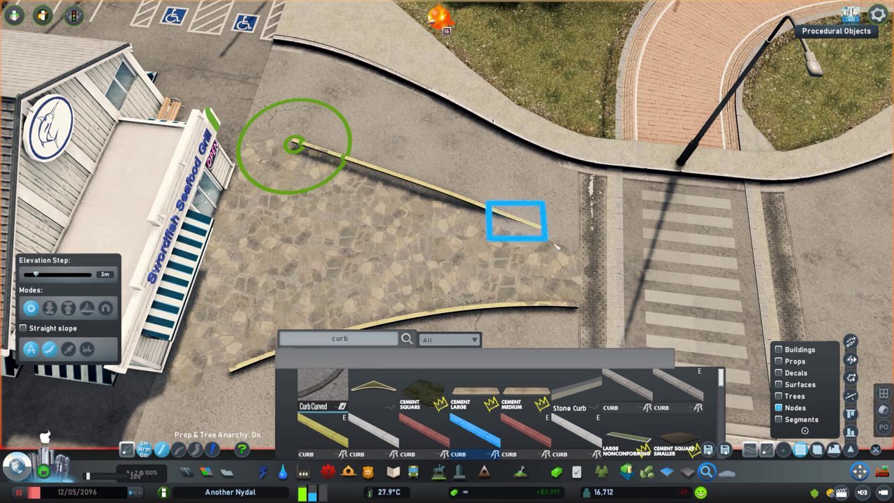
scroll(447, 202, down, 3)
scroll(447, 237, up, 3)
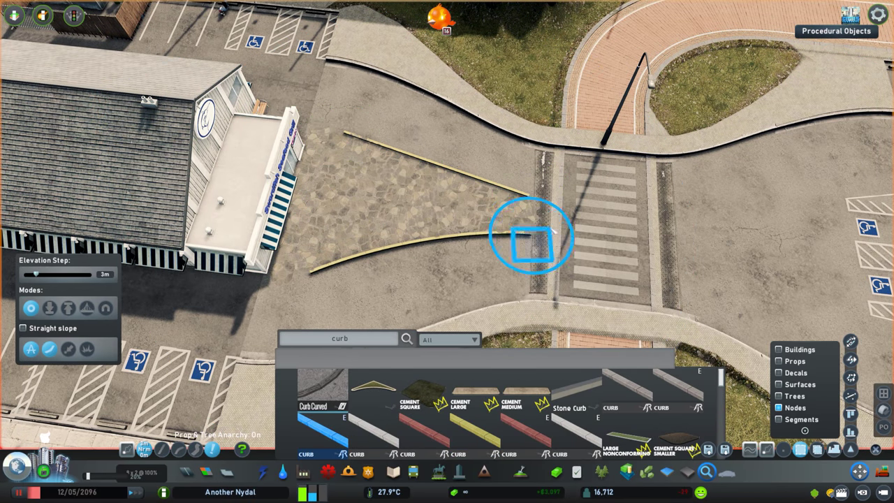
key(m)
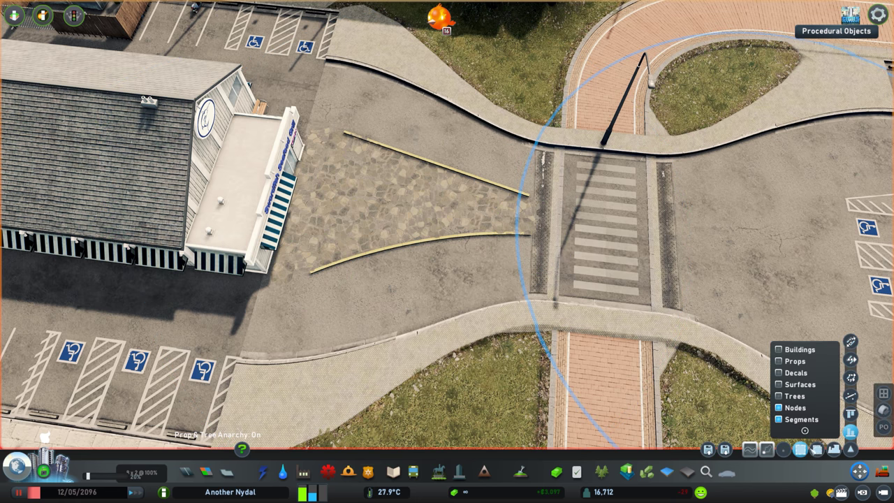
click(779, 407)
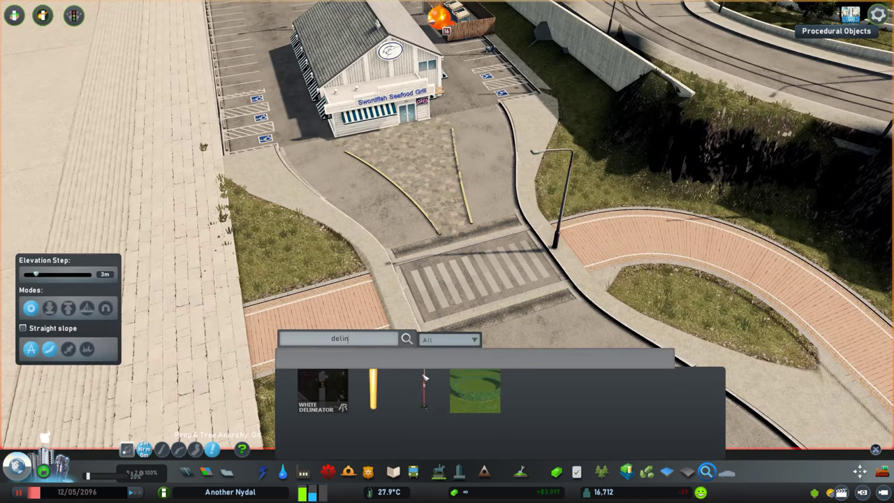
Place four delineator posts along the crosswalk and select them for alignment.
scroll(429, 220, up, 5)
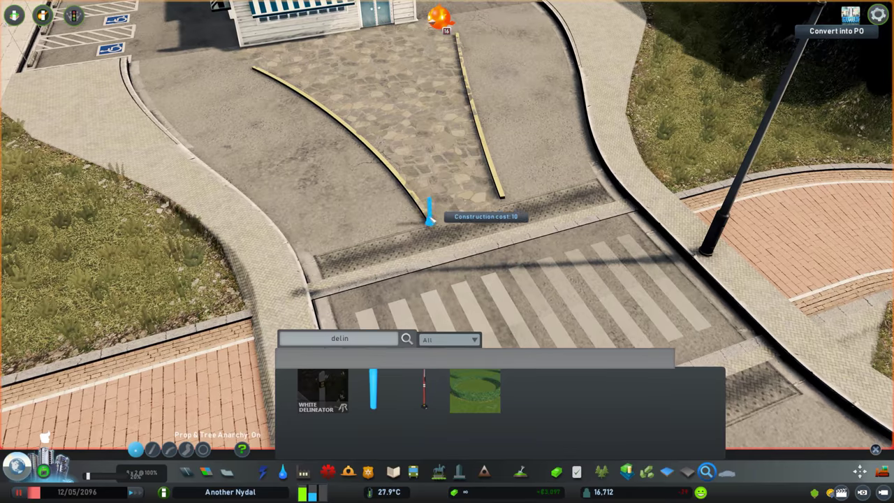
click(429, 220)
click(443, 240)
click(503, 189)
click(521, 223)
key(m)
drag(419, 184, 567, 271)
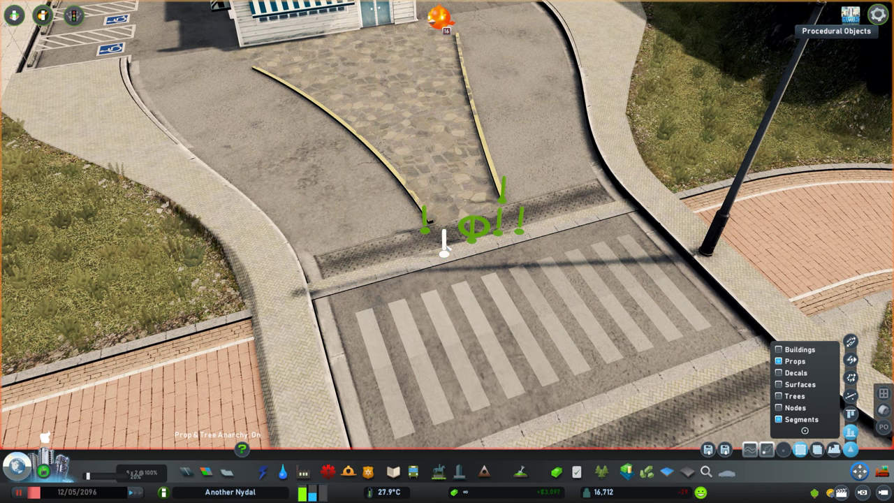
right_click(448, 249)
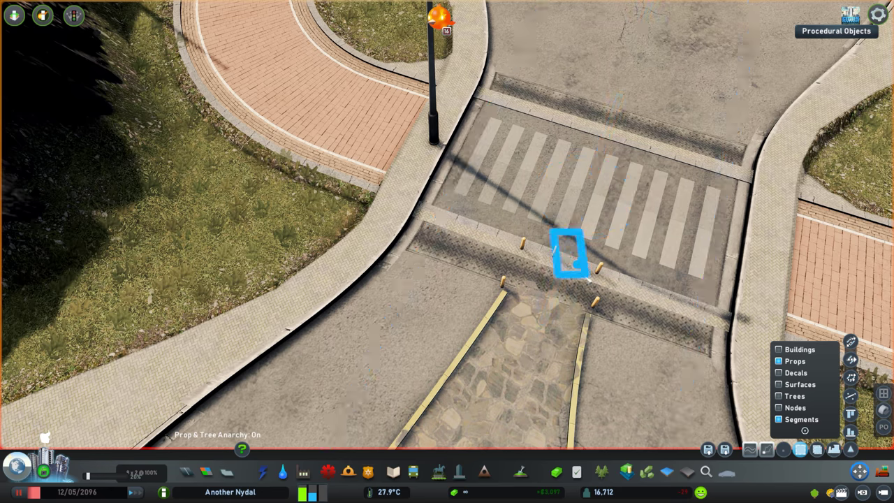
drag(622, 284, 622, 283)
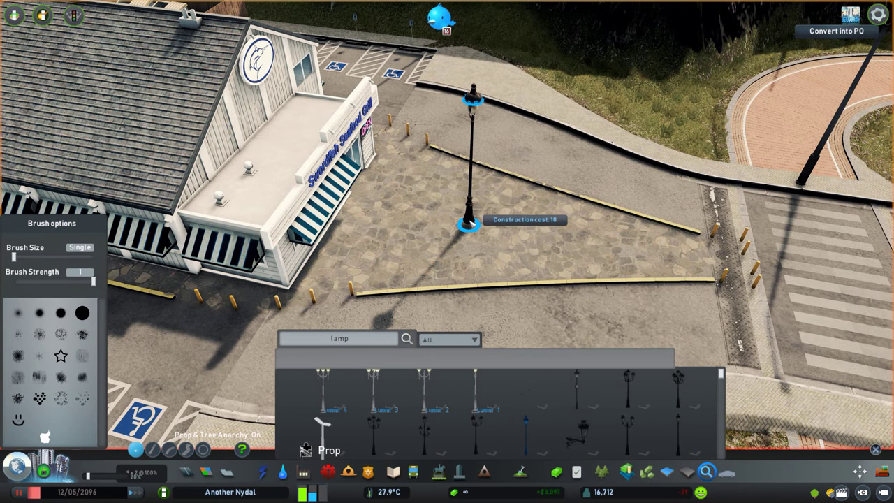
Adjust the lamps, then place four round tables on the pavement and select them together.
key(ctrl+p)
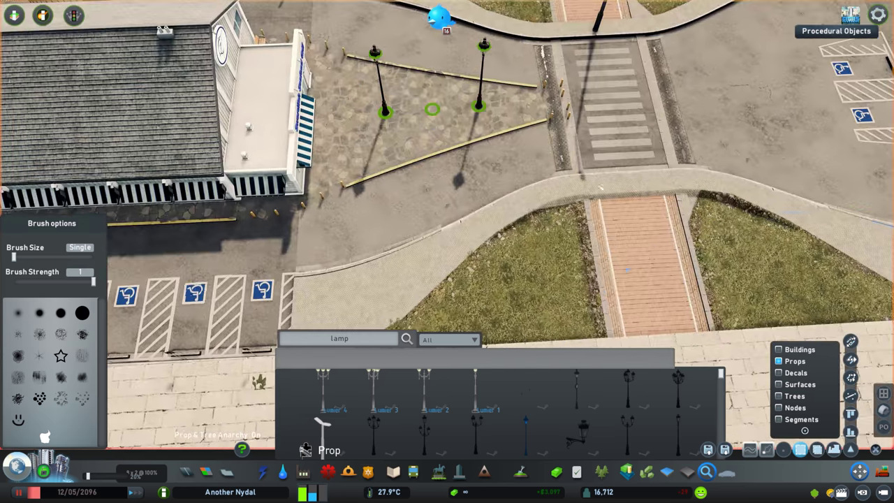
key(ctrl+p)
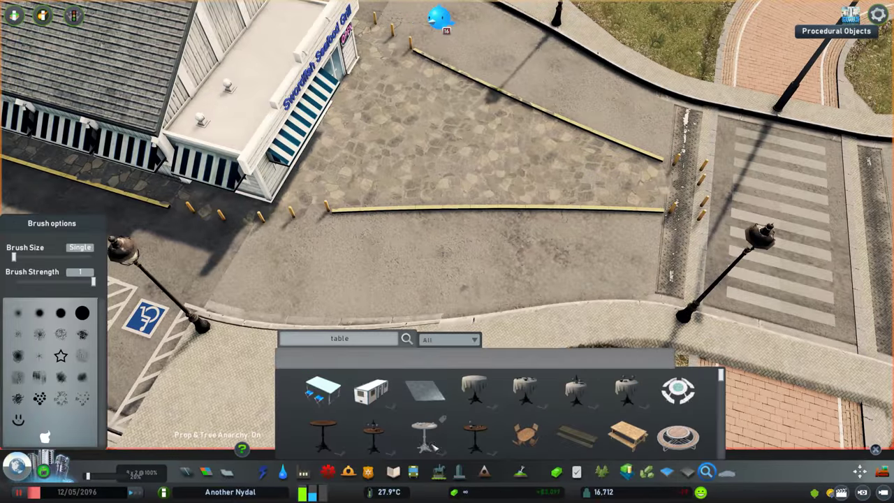
click(475, 433)
click(374, 260)
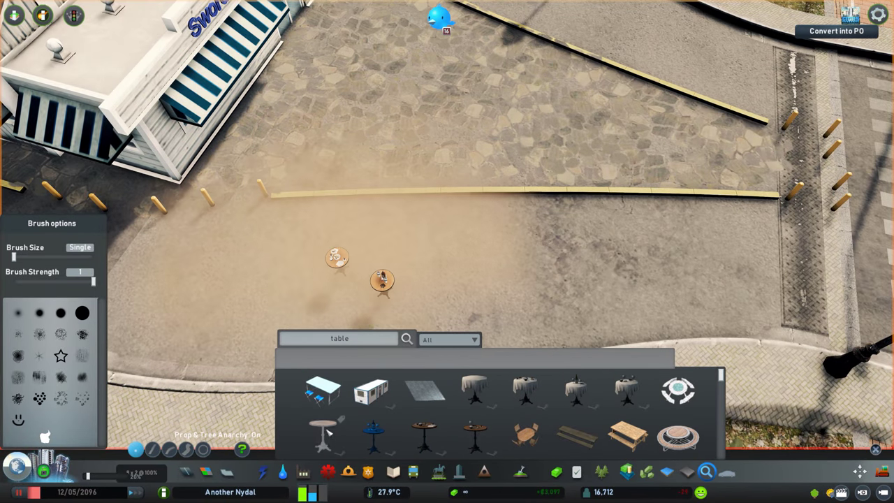
click(338, 257)
click(372, 242)
click(413, 269)
key(ctrl+p)
drag(299, 230, 479, 299)
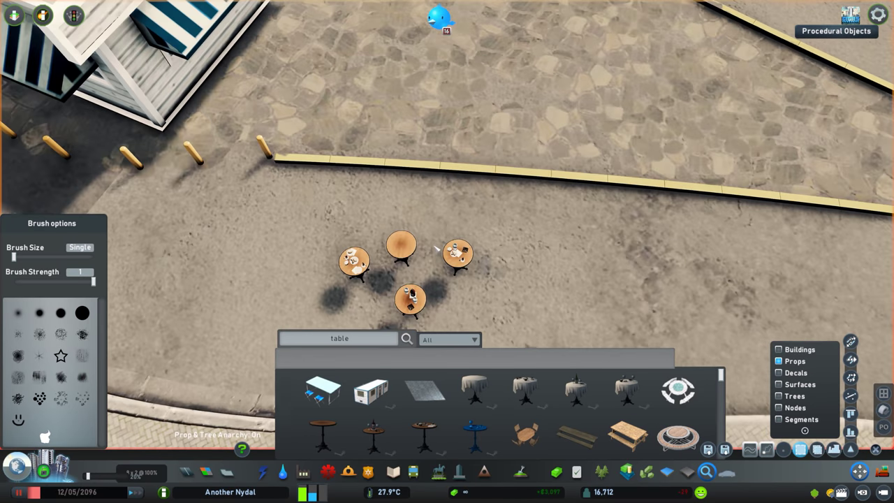
double_click(340, 338)
Search 'chair' and place two chairs and a table on the cobblestones.
key(BackSpace)
text(chair)
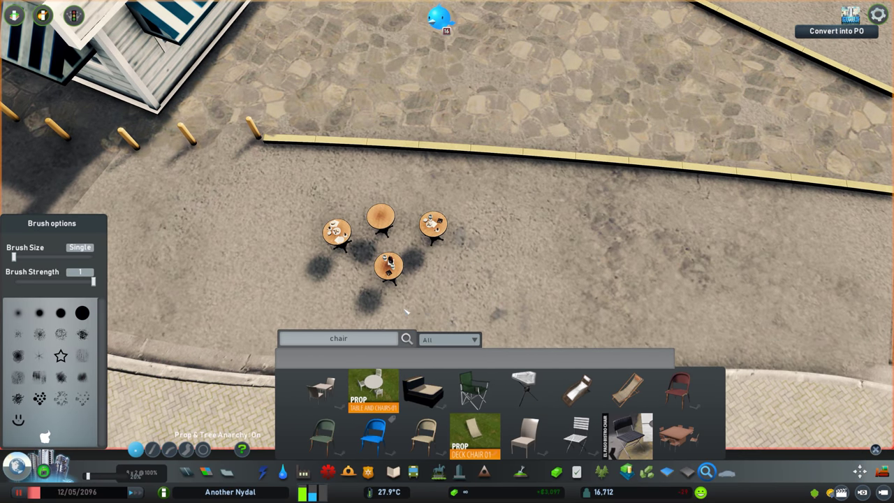
click(373, 387)
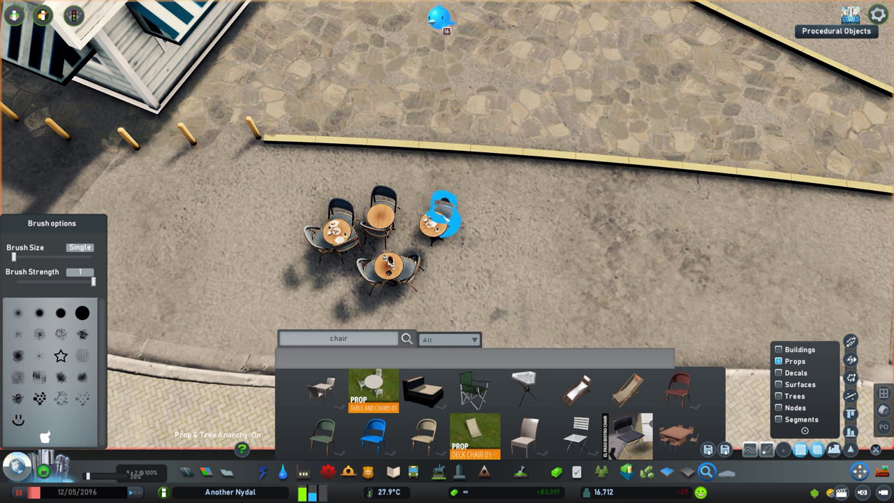
click(491, 193)
click(439, 229)
click(325, 139)
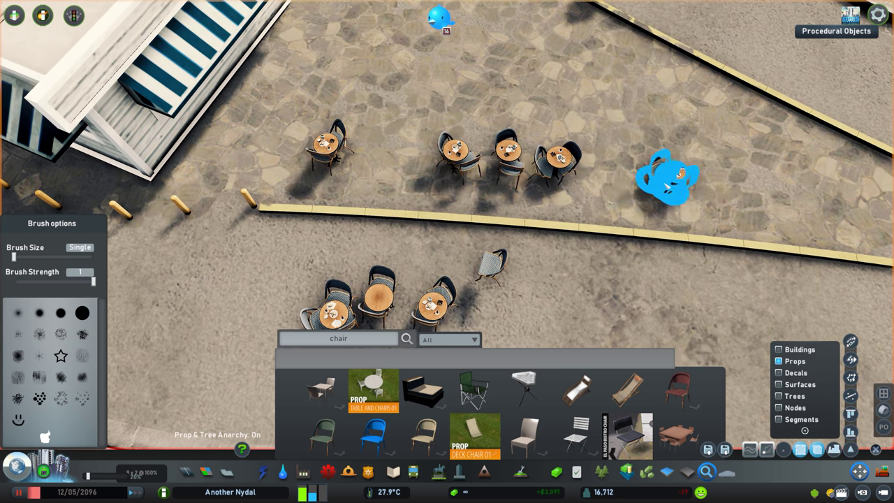
scroll(667, 178, down, 5)
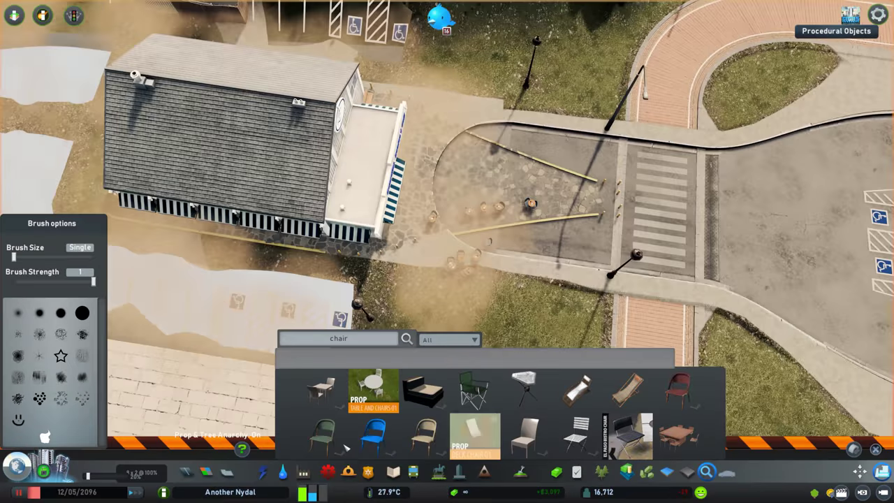
key(r)
scroll(549, 202, up, 8)
Place four more café table sets across the plaza.
key(ctrl+p)
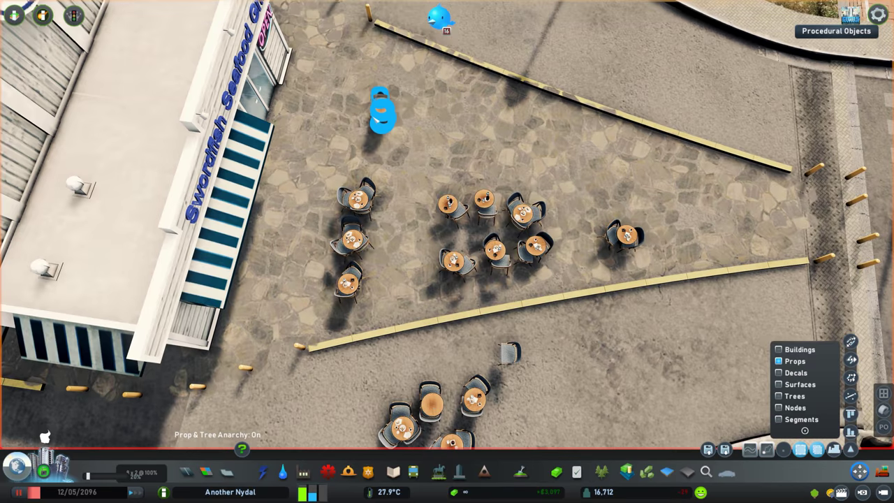
click(368, 120)
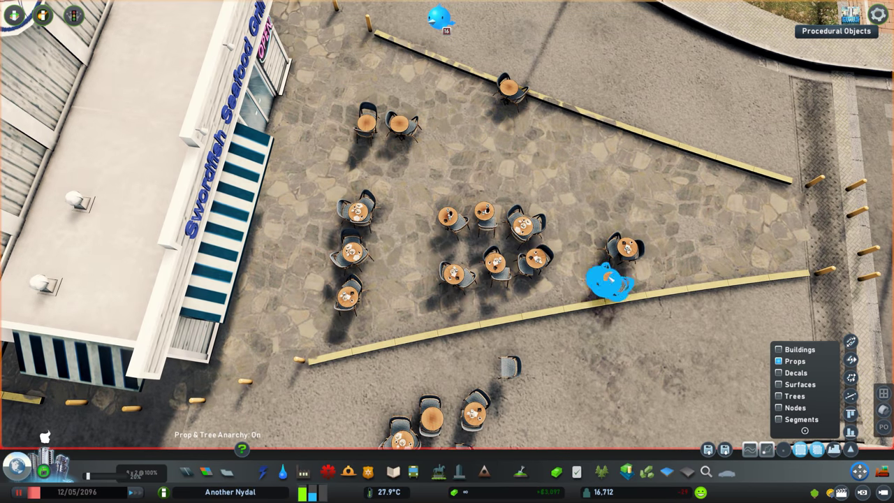
click(581, 255)
click(665, 257)
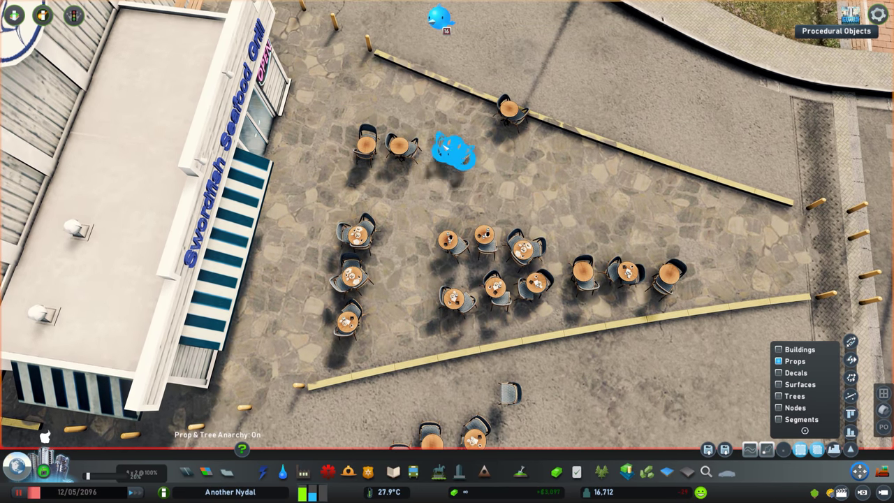
click(439, 139)
scroll(525, 135, down, 3)
Copy the lower group of café tables and paste it near the upper rail.
drag(366, 359, 479, 429)
key(ctrl+c)
key(ctrl+v)
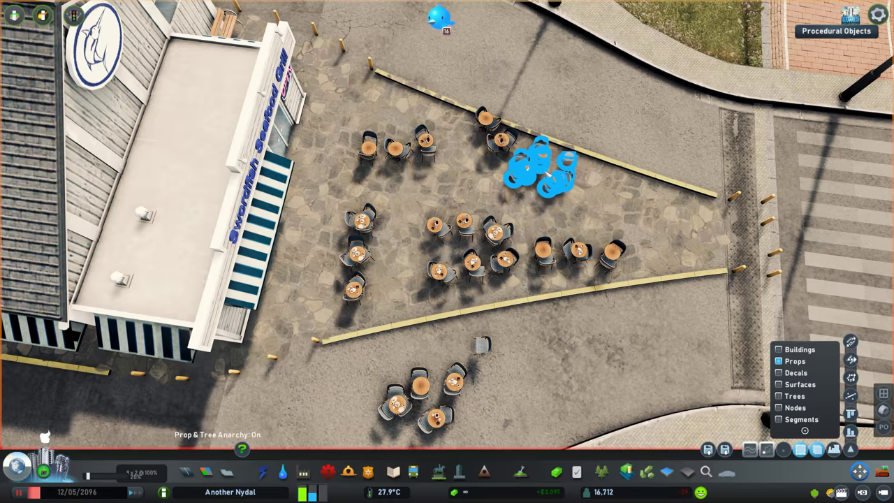
click(540, 190)
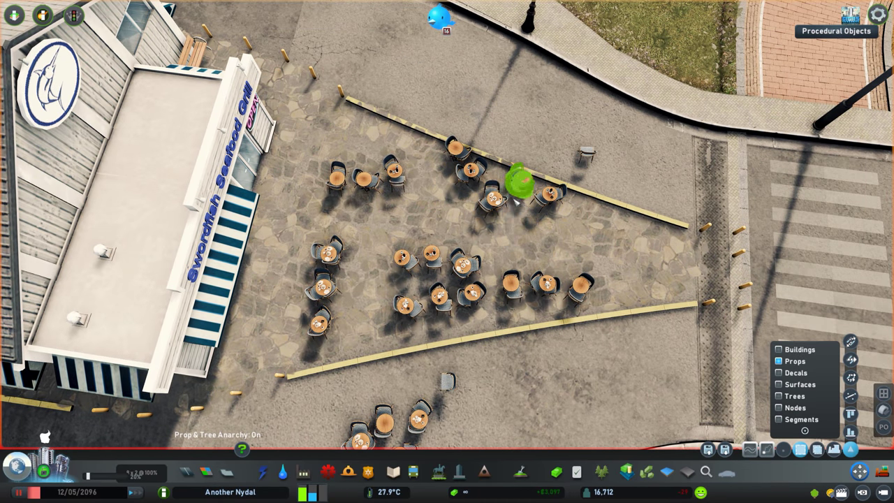
scroll(348, 149, up, 3)
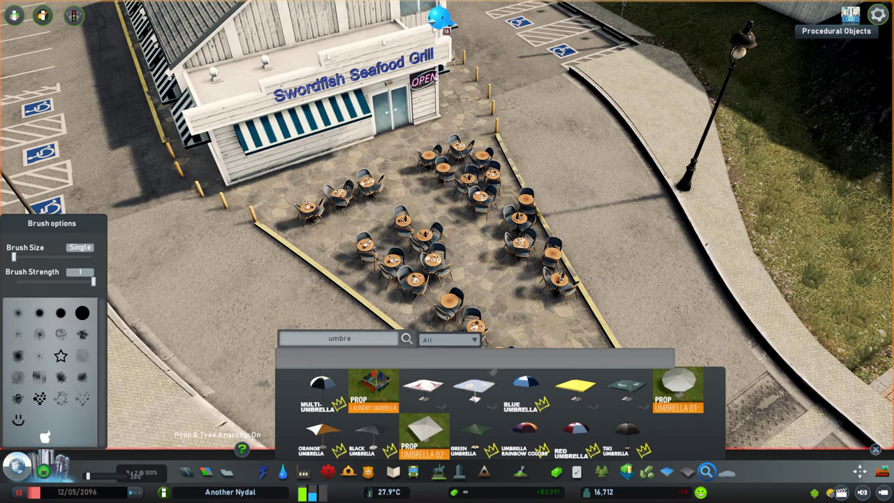
Place black umbrellas over the café tables.
click(489, 377)
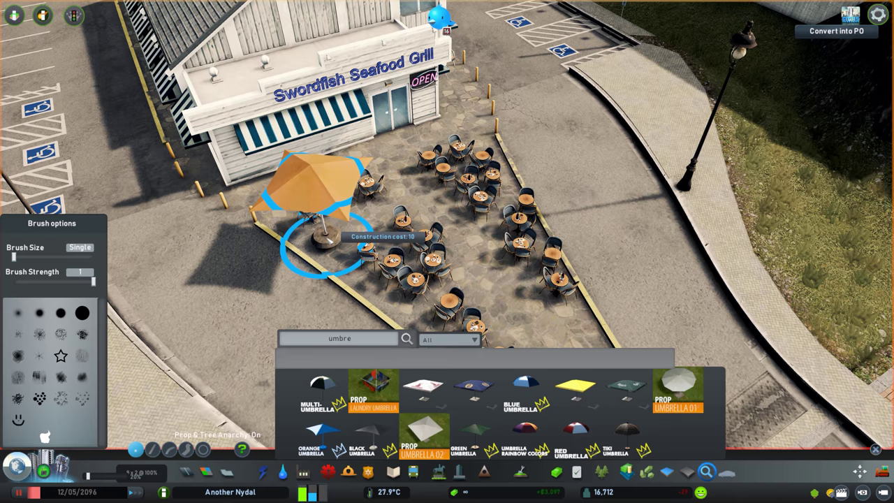
click(328, 239)
click(439, 253)
click(499, 189)
key(q)
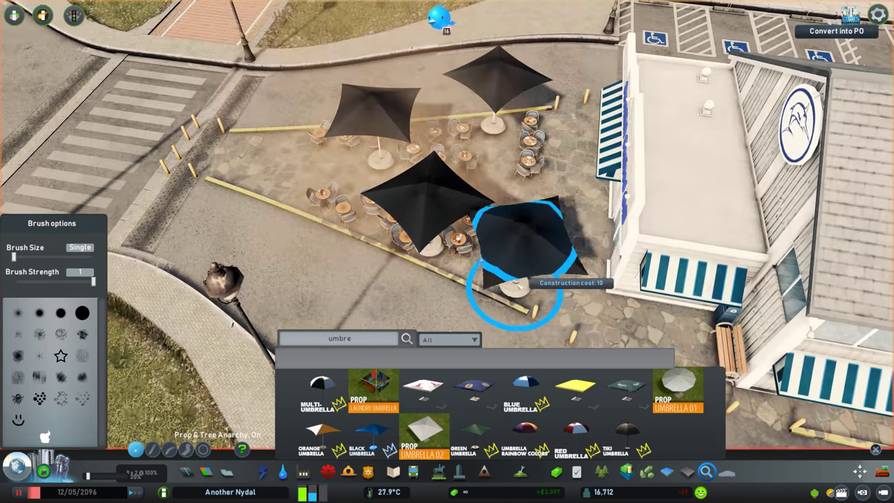
key(ctrl+p)
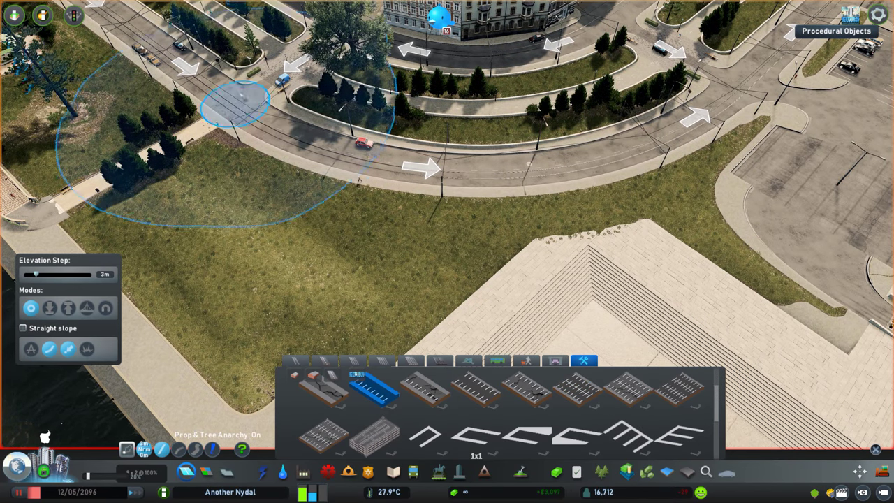
Build a curved road piece beside the paved lot and select it.
click(235, 96)
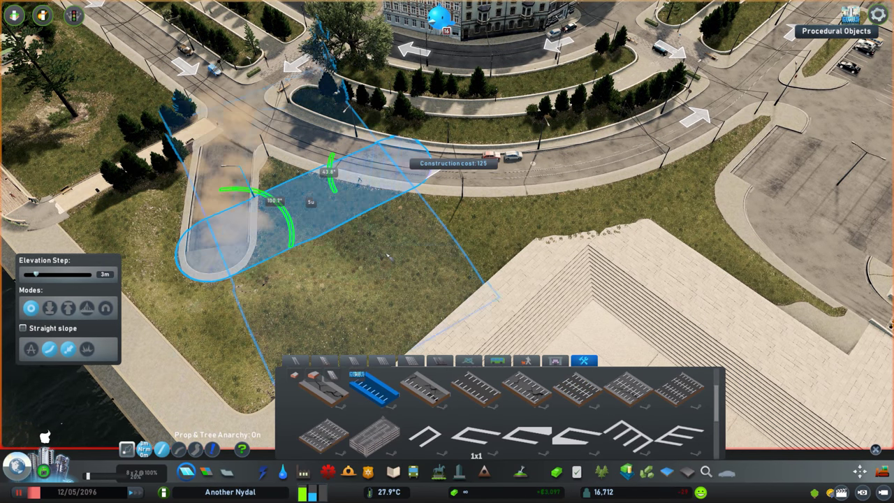
right_click(389, 257)
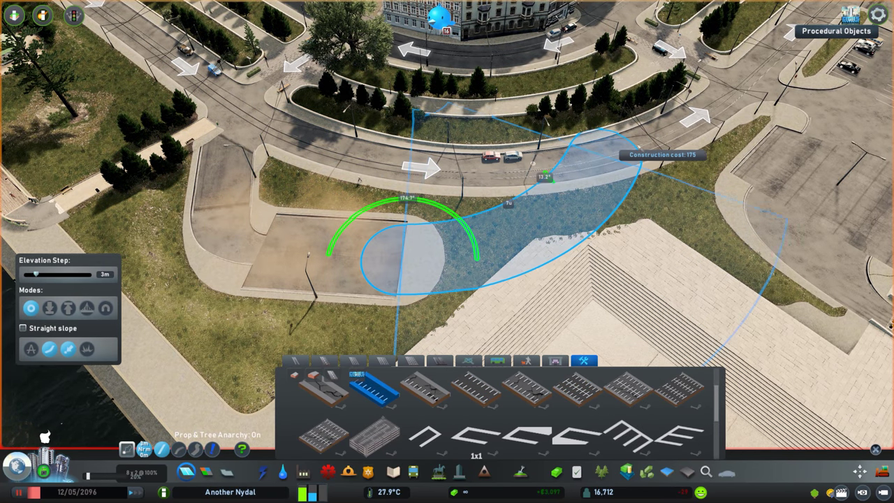
click(615, 150)
key(ctrl+p)
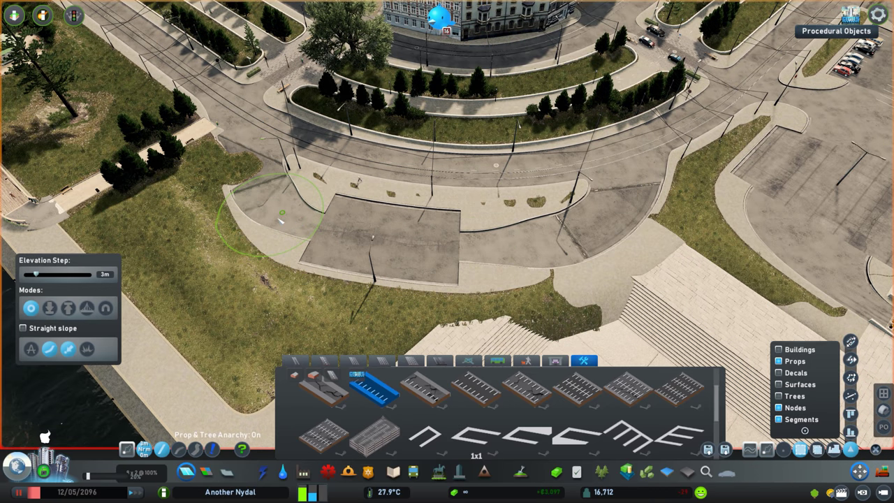
mouse_move(527, 241)
mouse_down()
mouse_move(574, 201)
mouse_move(650, 227)
mouse_up()
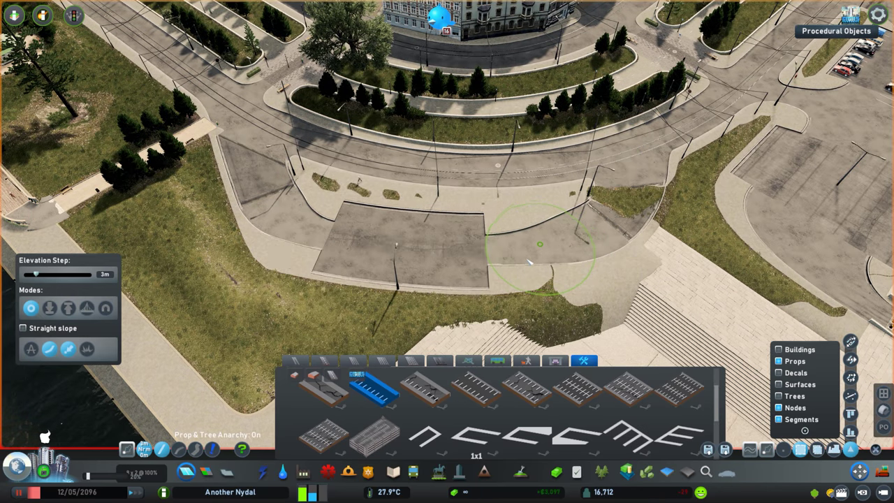
key(e)
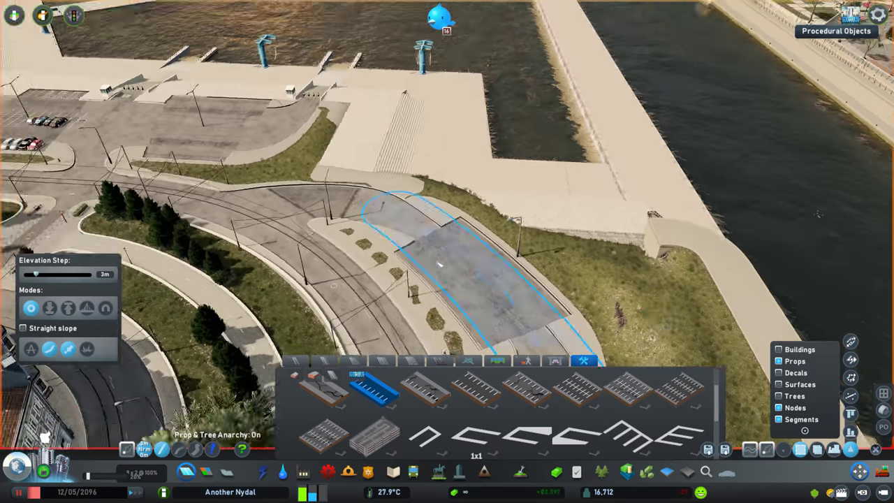
key(e)
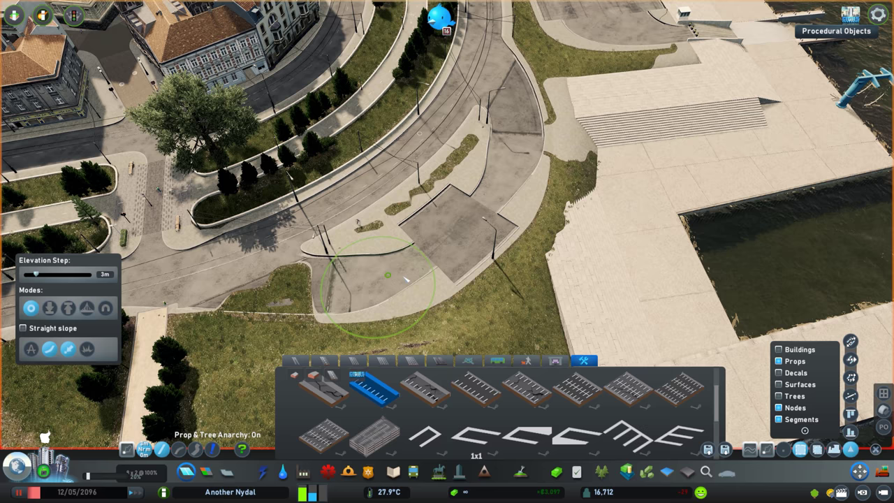
Select and delete the grey paved plaza slab beside the curved road.
click(360, 313)
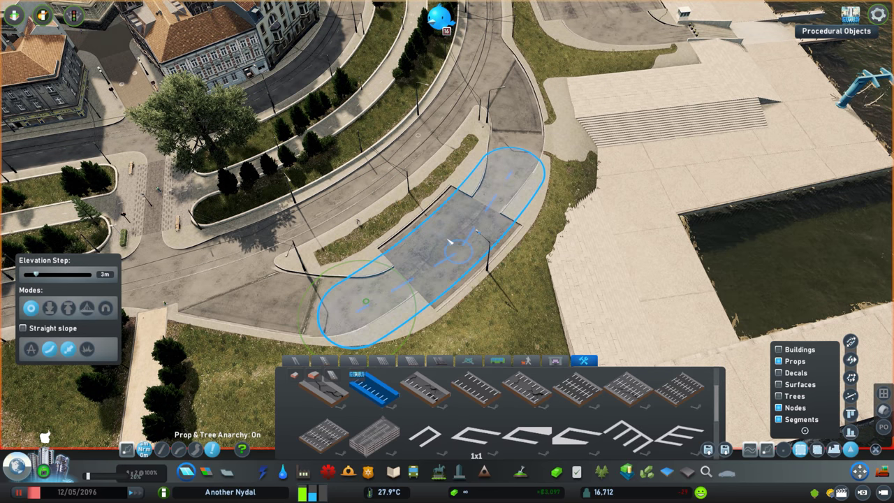
key(Delete)
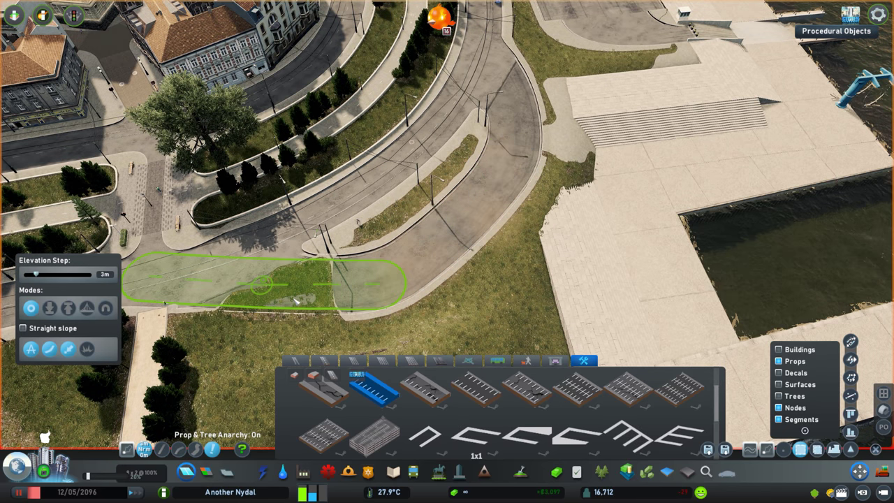
key(a)
key(s)
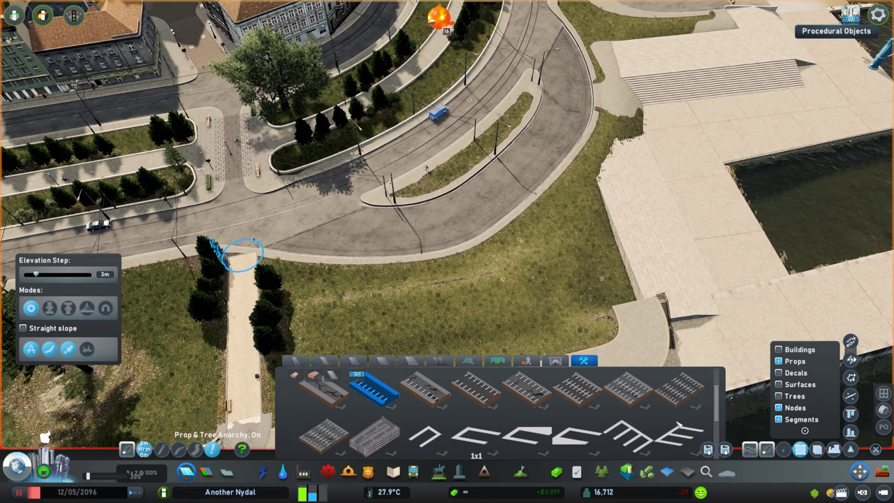
key(ctrl+shift+s)
key(m)
scroll(340, 266, down, 5)
scroll(340, 266, up, 4)
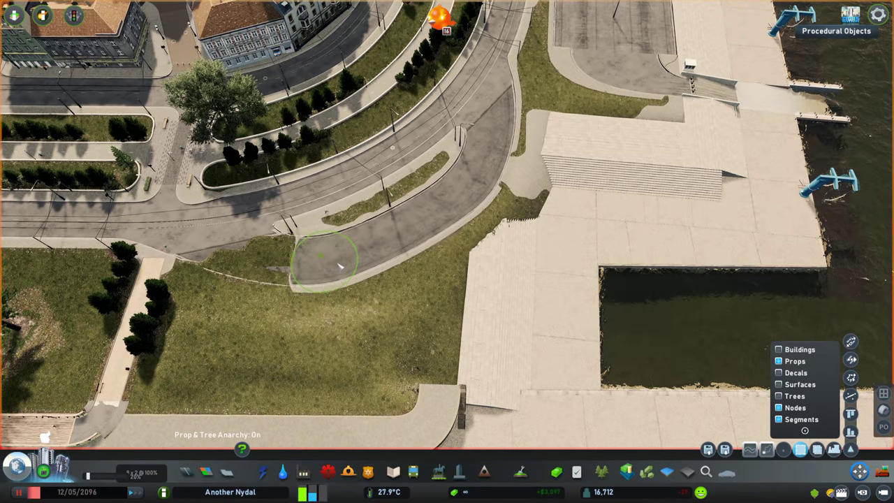
Place the gas station from the 'gas' search results and move it closer to the road.
key(ctrl+f)
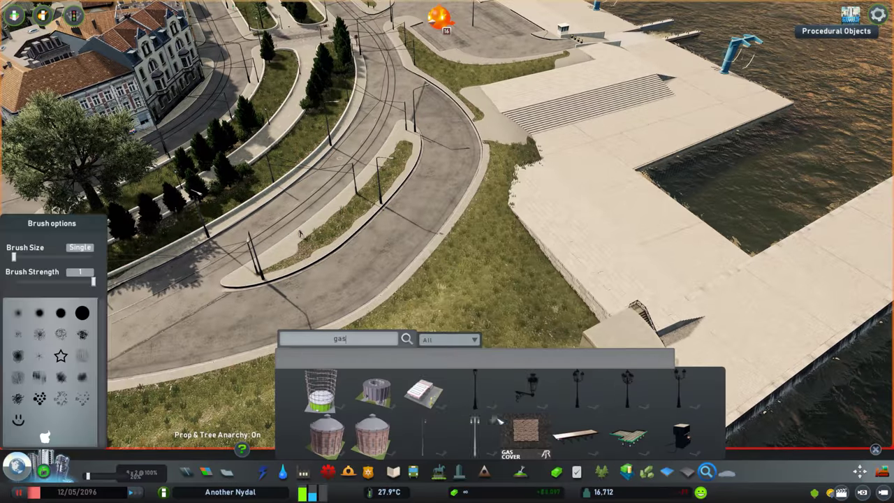
click(605, 287)
drag(605, 288, 482, 178)
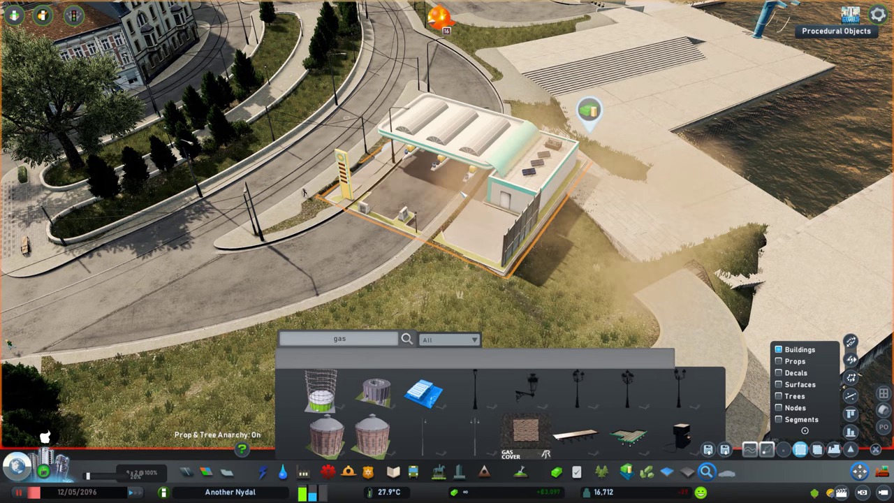
scroll(463, 194, up, 3)
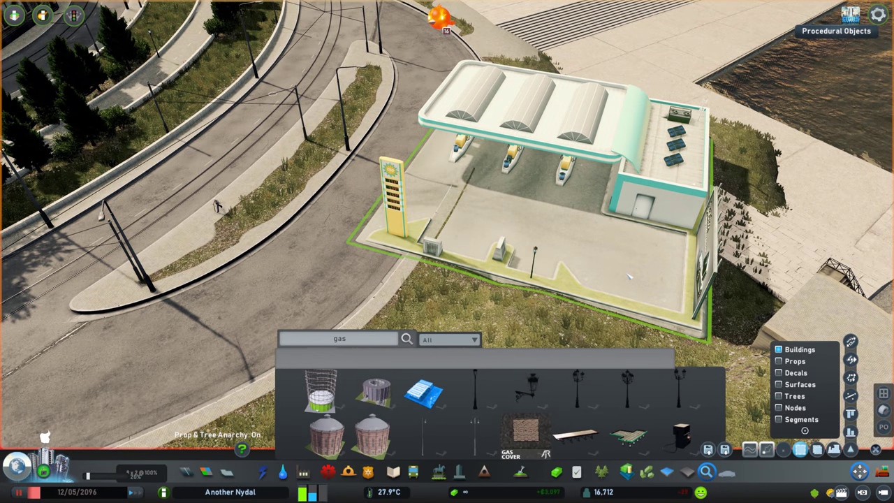
key(Escape)
click(525, 157)
Select the gas station canopy, then level and pave the ground around it.
key(ctrl+f)
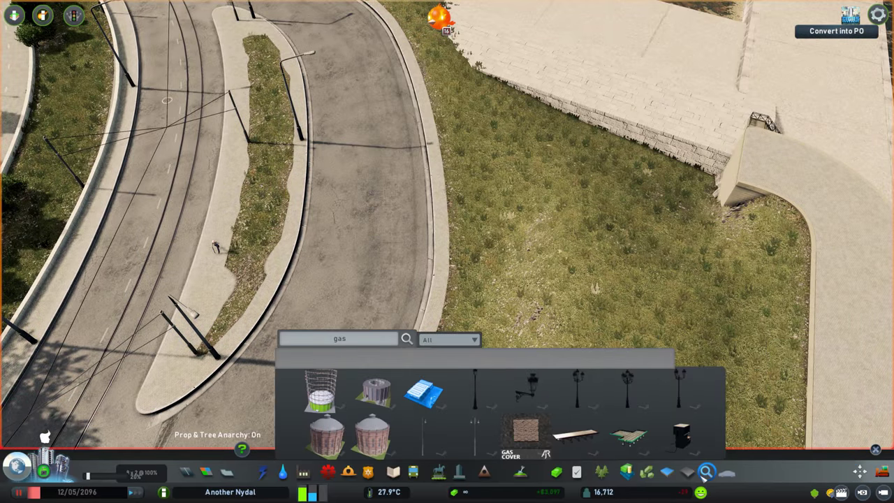
scroll(375, 221, up, 5)
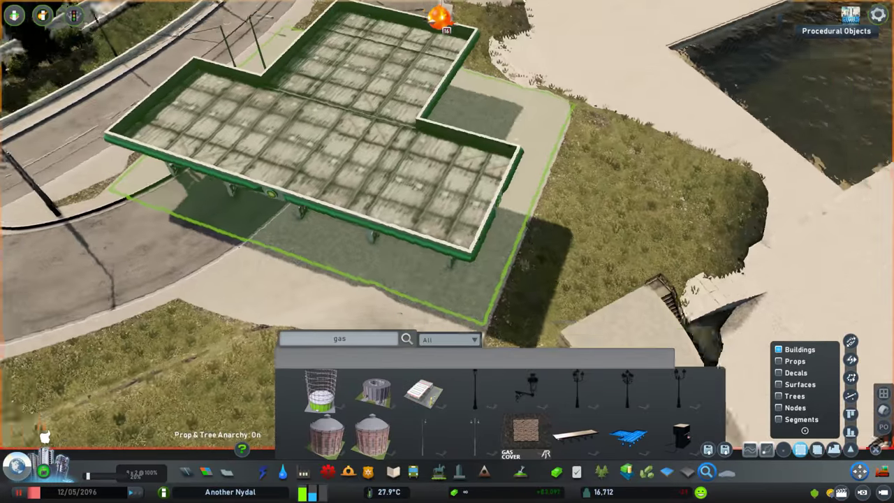
scroll(616, 264, down, 3)
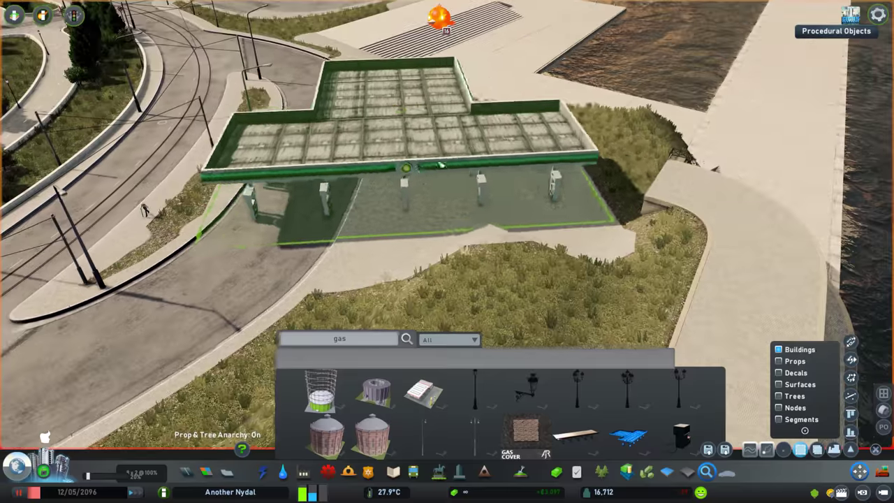
scroll(616, 264, down, 3)
scroll(616, 264, up, 3)
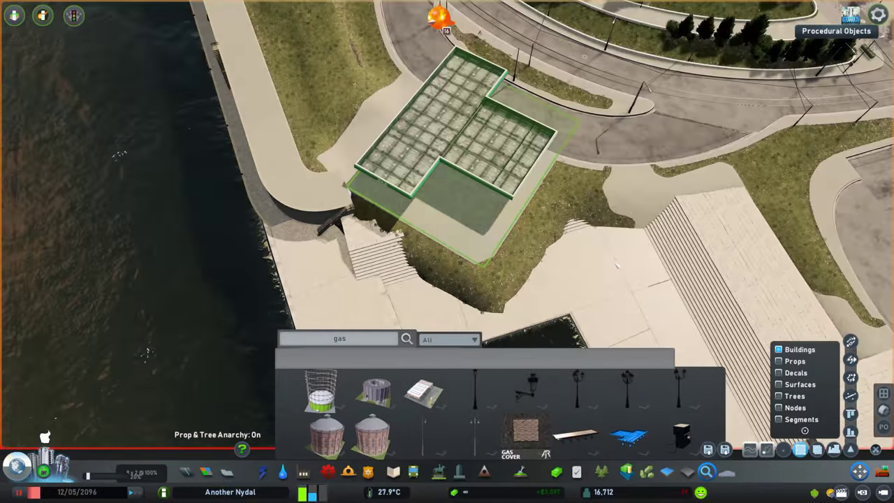
key(e)
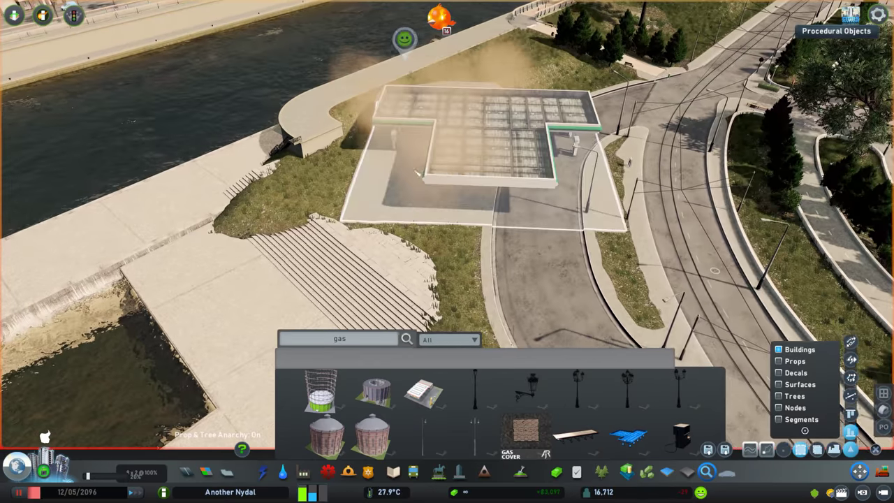
click(503, 171)
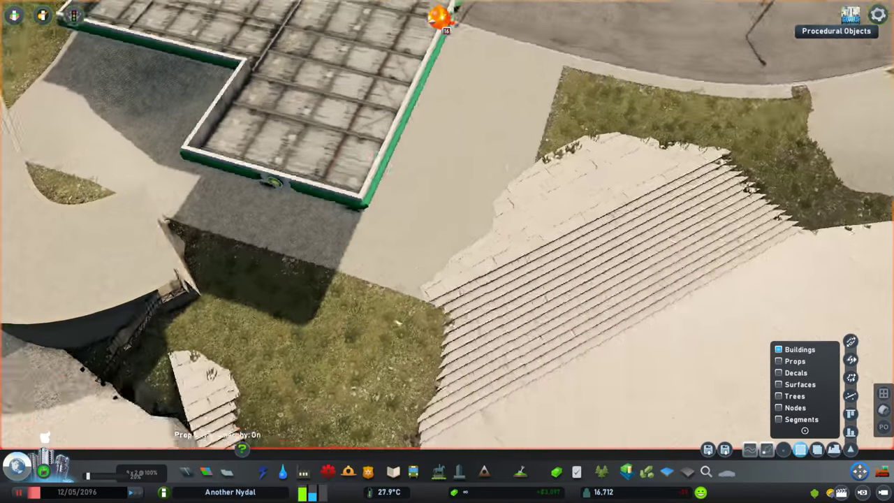
key(1)
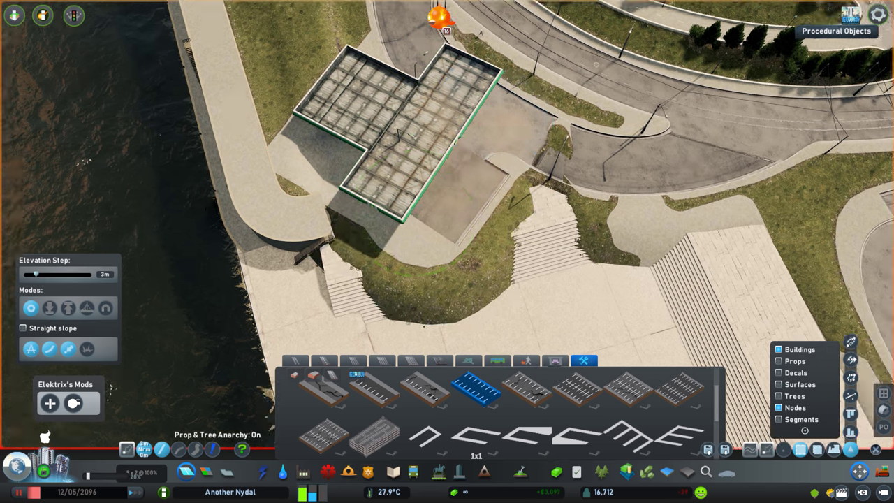
key(f)
drag(337, 238, 208, 268)
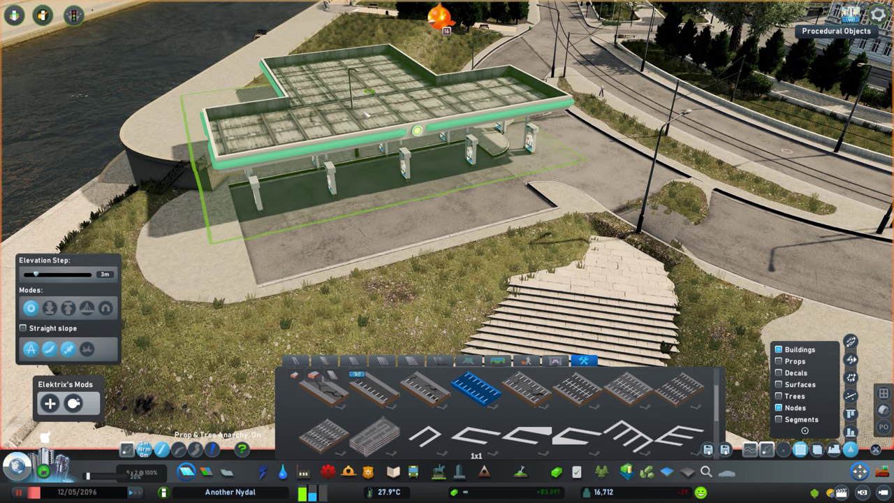
Search Find It for gas station pieces, then close it to view the red fuel canopy.
key(alt+f)
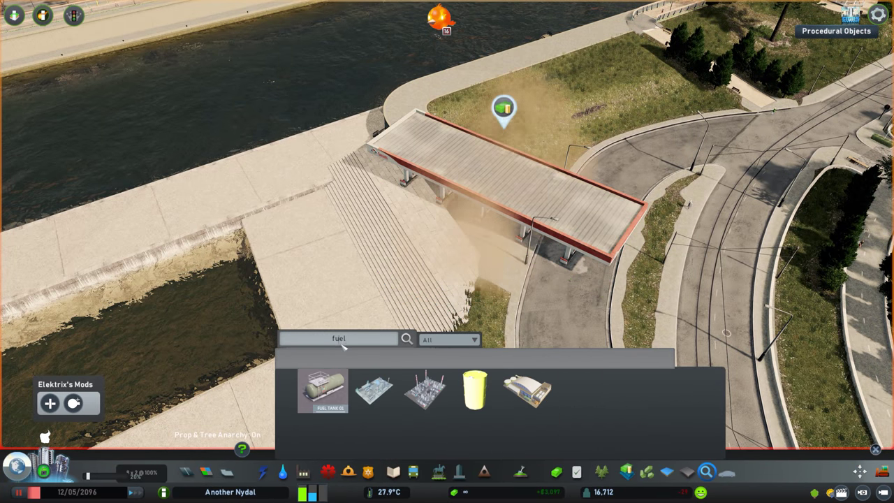
key(alt+f)
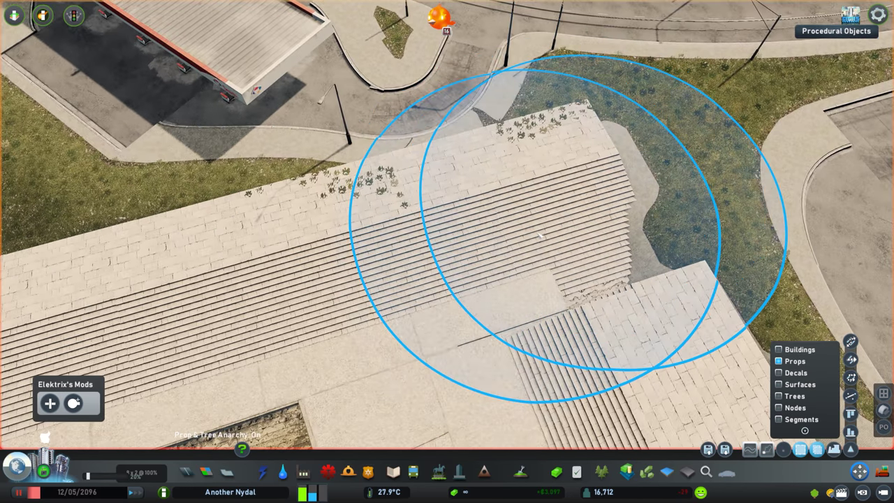
Drag the paved slab over the grass at the corner of the plaza stairs.
drag(524, 264, 724, 192)
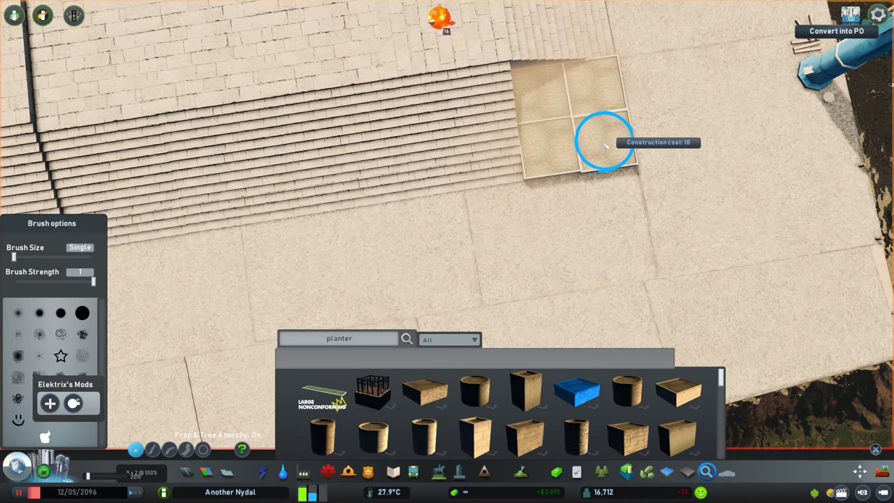
key(m)
scroll(599, 162, down, 3)
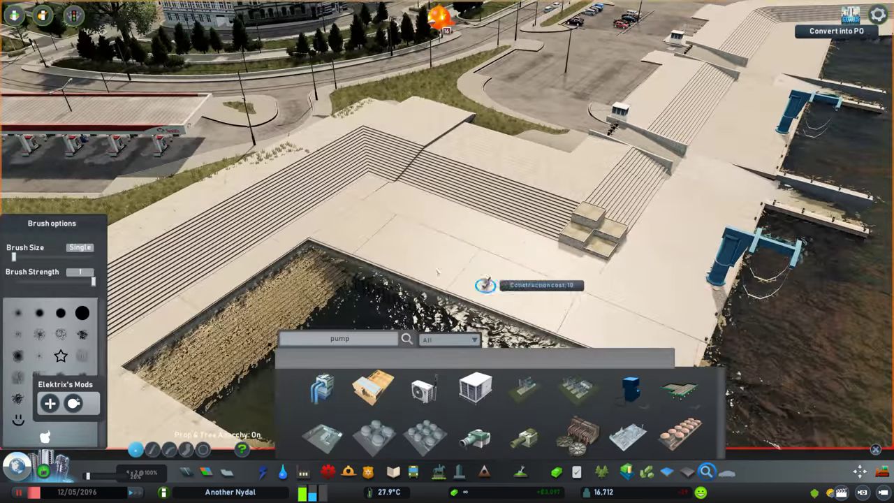
Move a pump prop off the stairs onto the walkway at the basin corner.
scroll(485, 284, up, 3)
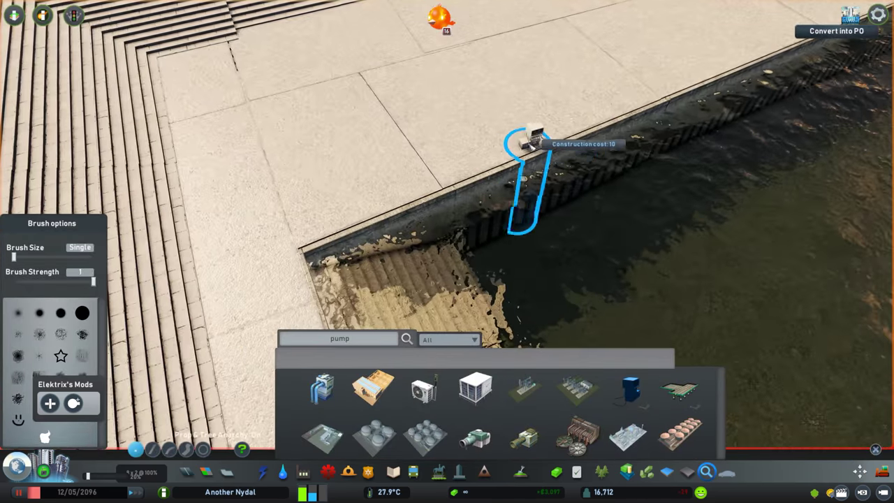
scroll(624, 100, down, 1)
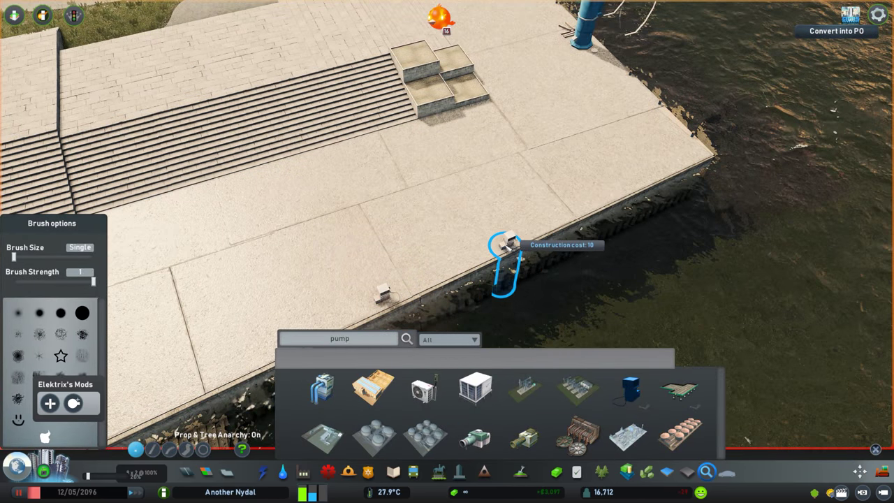
drag(598, 210, 364, 181)
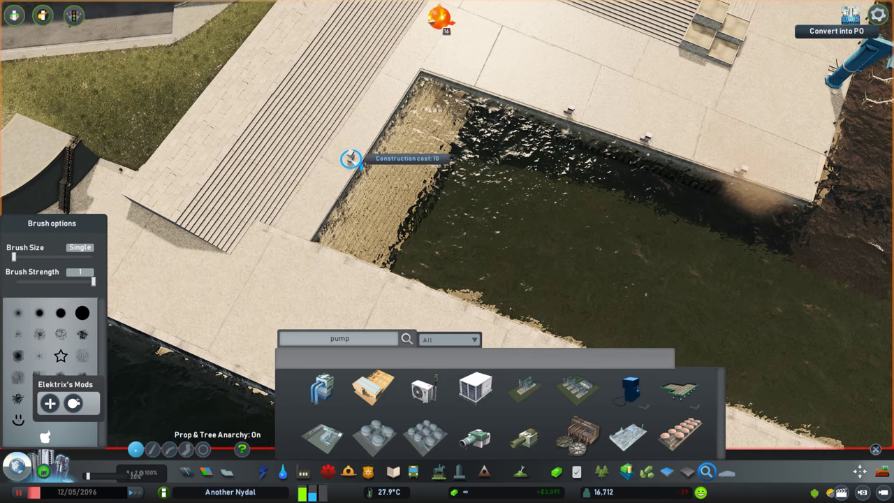
key(ctrl+p)
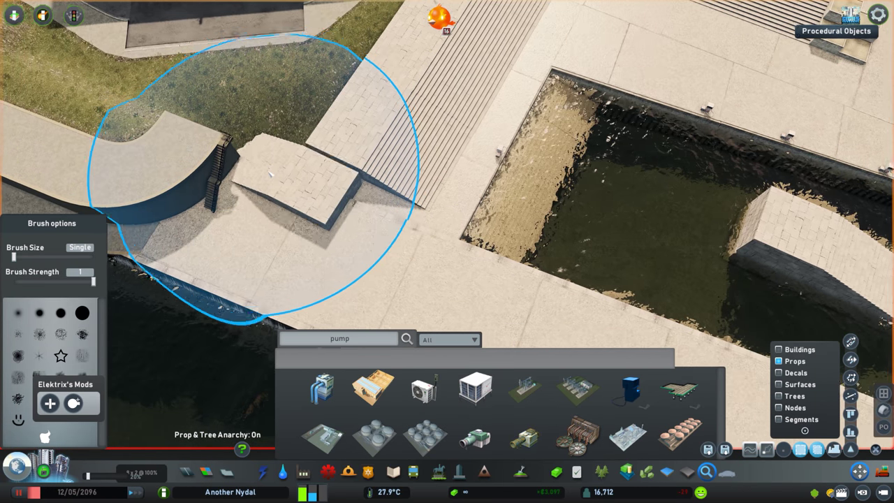
scroll(293, 149, up, 1)
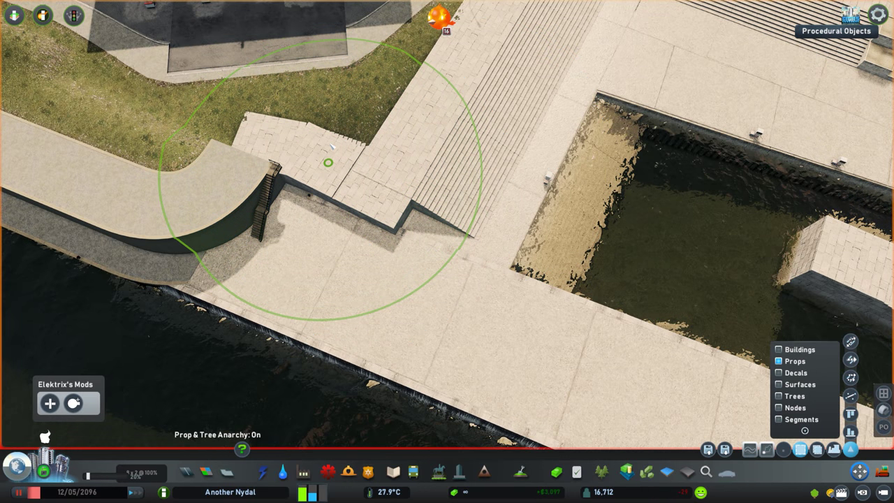
scroll(328, 162, down, 5)
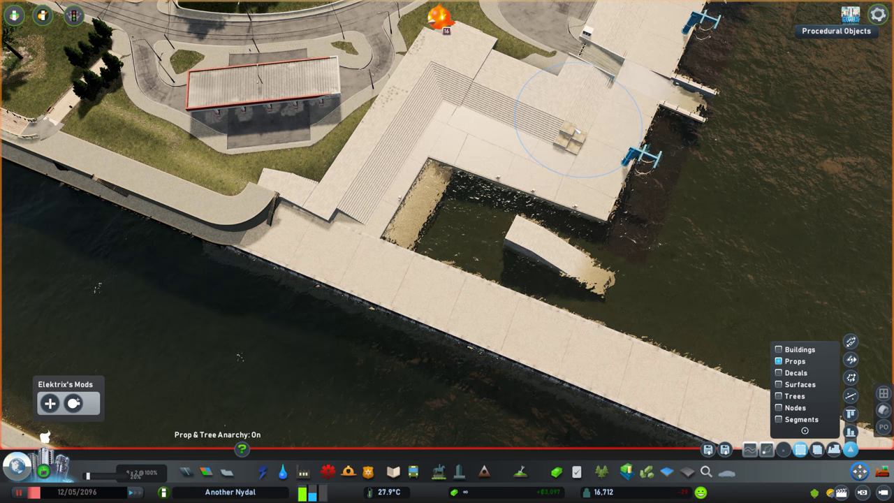
scroll(336, 205, up, 5)
drag(569, 136, 428, 253)
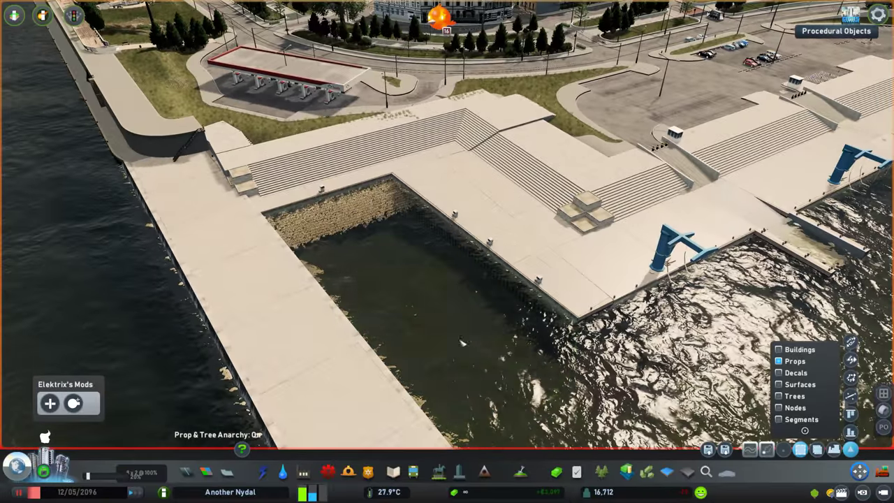
Move the coffee shop next to the gas station.
key(alt+f)
click(778, 349)
drag(720, 147, 285, 207)
scroll(292, 208, up, 3)
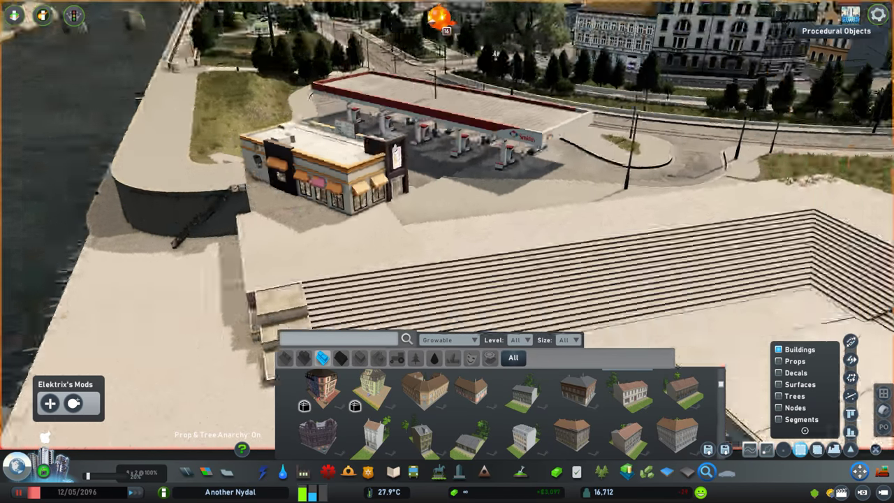
scroll(447, 210, up, 5)
Search all categories for 'fence' and line up wooden fence segments along the grass slope behind the shop.
click(449, 339)
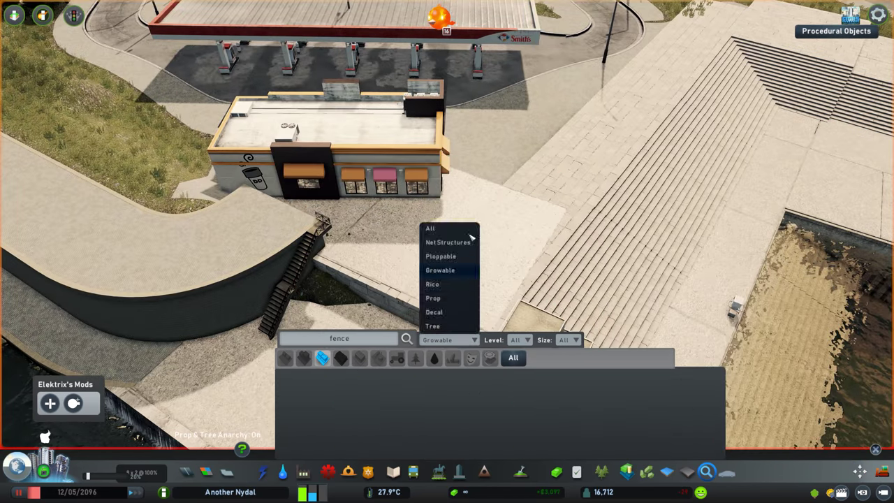
click(427, 230)
click(339, 338)
text(fence)
click(585, 445)
scroll(209, 210, up, 5)
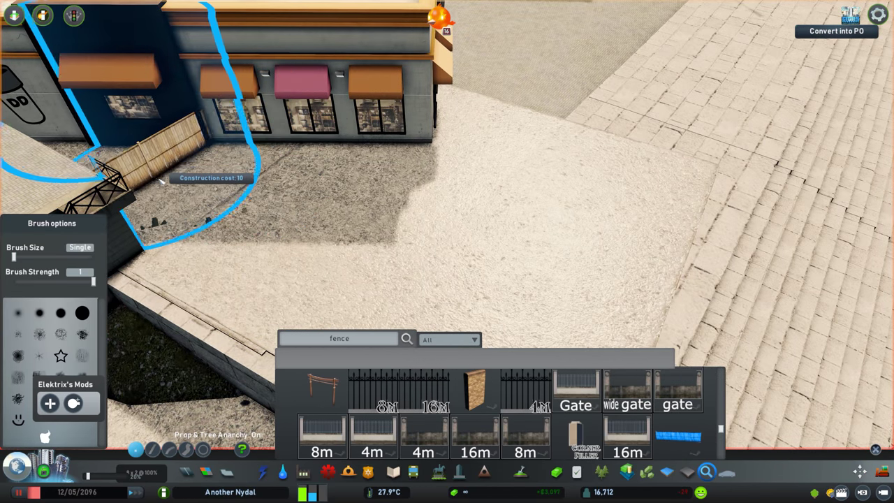
scroll(210, 237, down, 5)
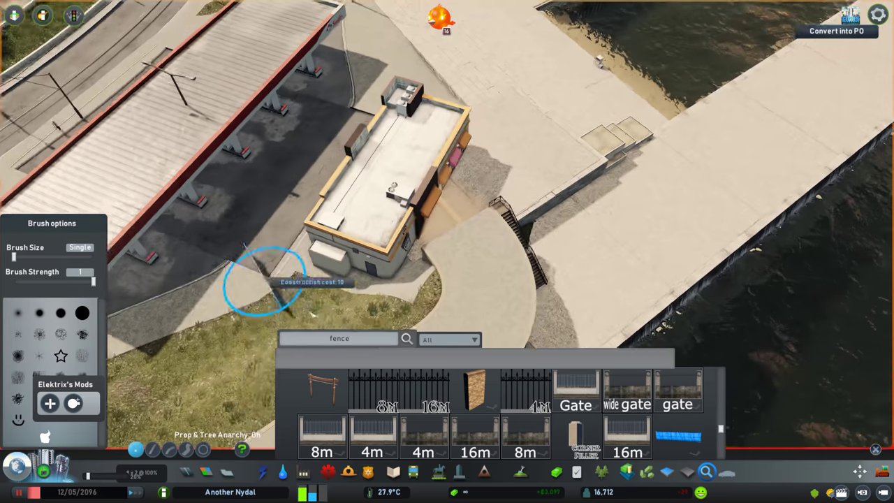
scroll(350, 224, up, 4)
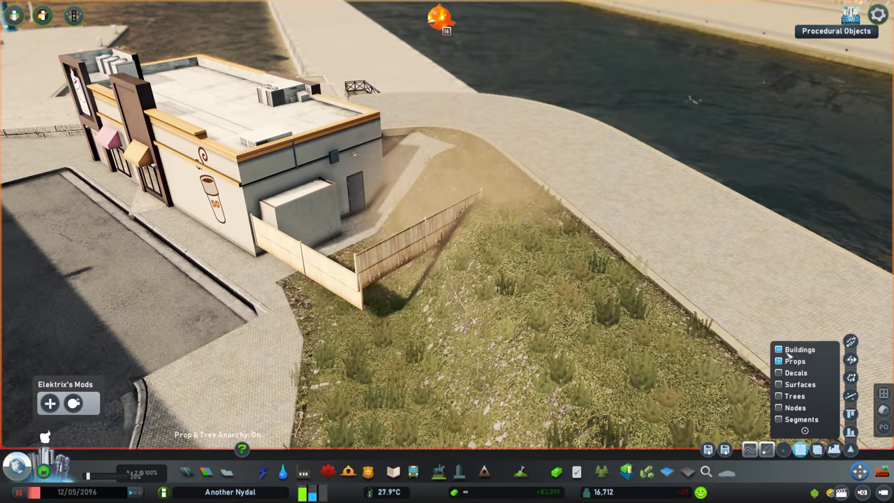
drag(482, 193, 438, 254)
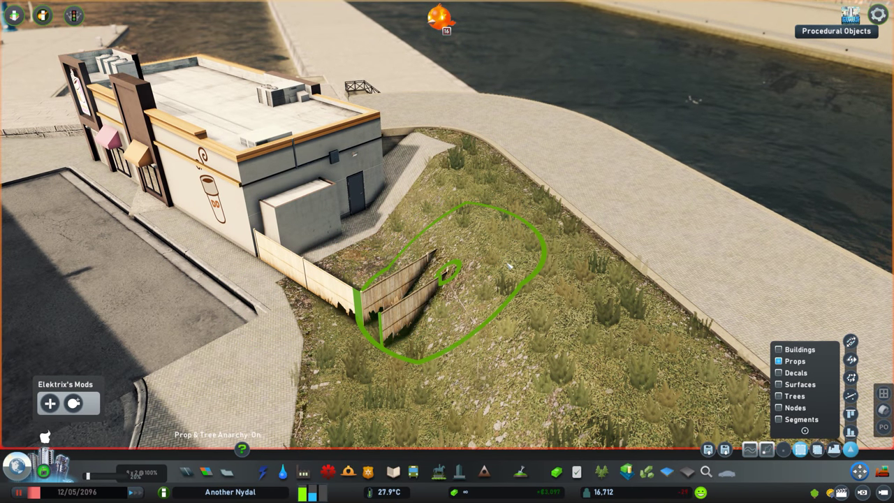
drag(509, 266, 485, 200)
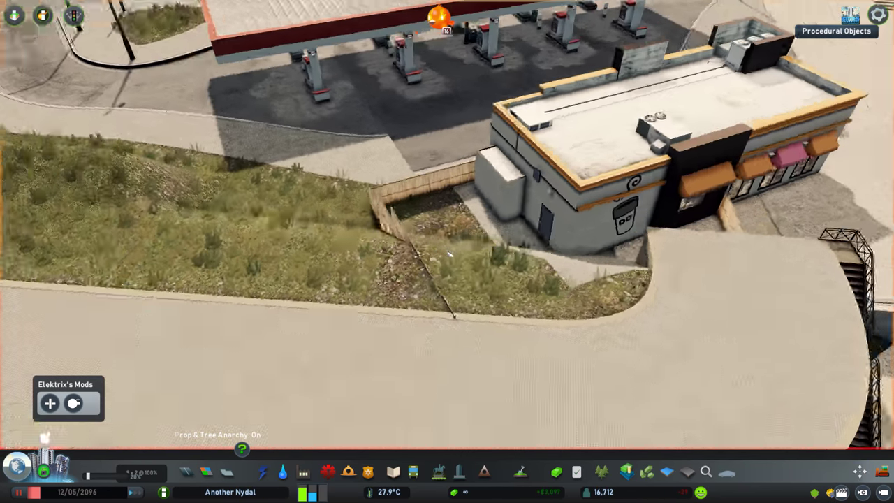
Paint bushes along the side of the coffee shop.
click(706, 471)
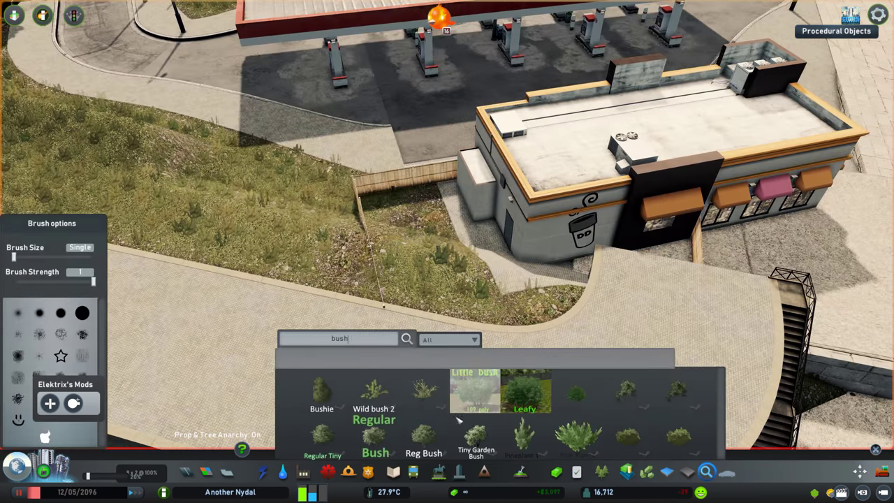
scroll(369, 230, up, 3)
mouse_move(369, 230)
mouse_down()
mouse_move(394, 126)
mouse_move(413, 236)
mouse_move(561, 266)
mouse_move(389, 242)
mouse_move(412, 71)
mouse_up()
scroll(412, 71, down, 5)
scroll(350, 259, up, 5)
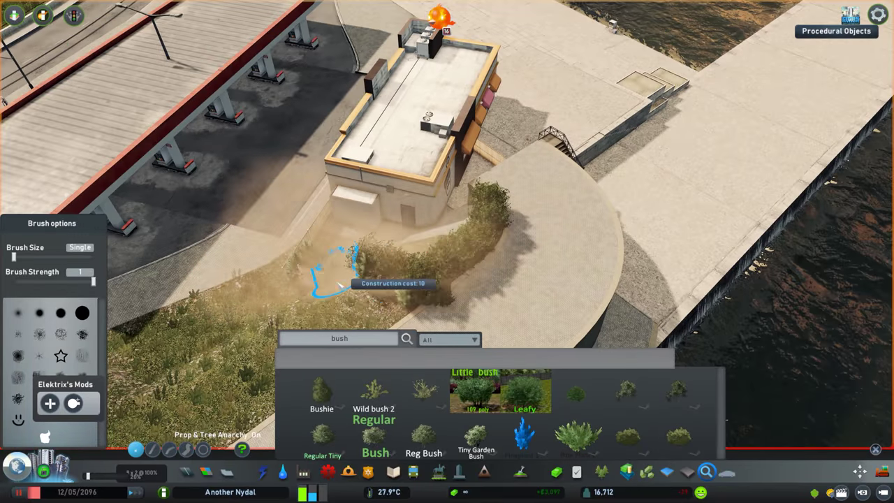
key(Escape)
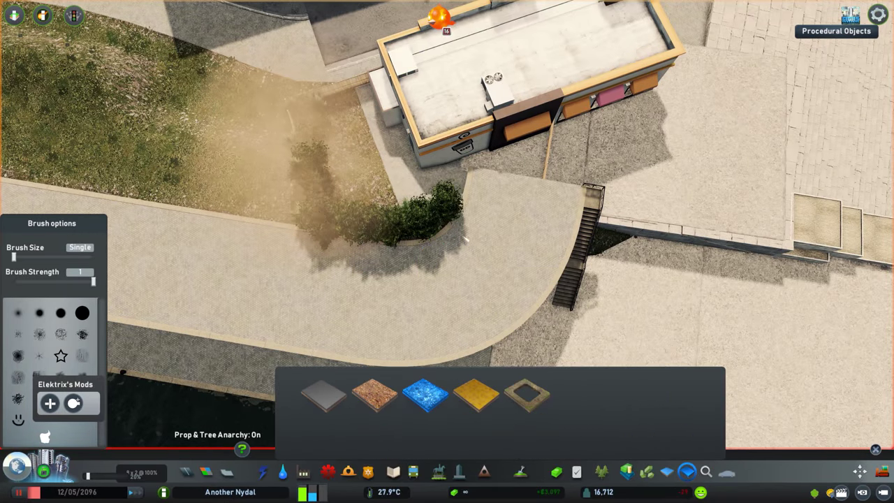
scroll(465, 237, down, 5)
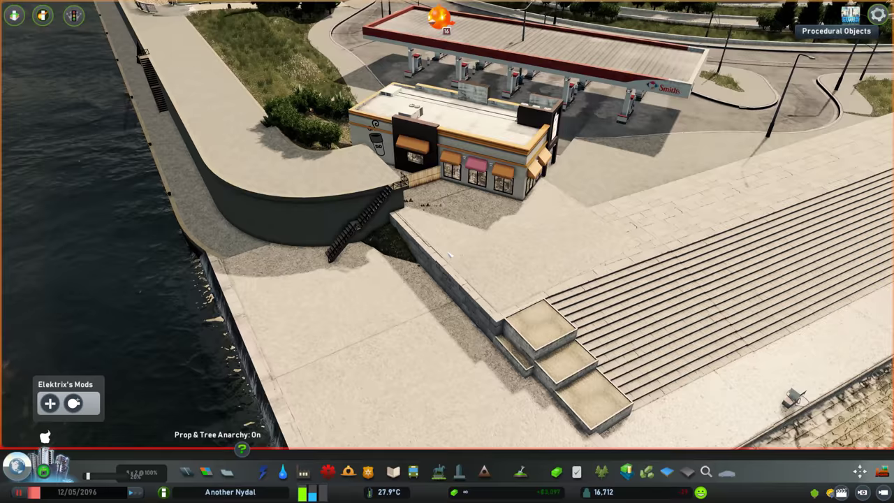
Search Find It for the 'paris' iron railing, then for 'pot' plants.
key(alt+f)
text(paris)
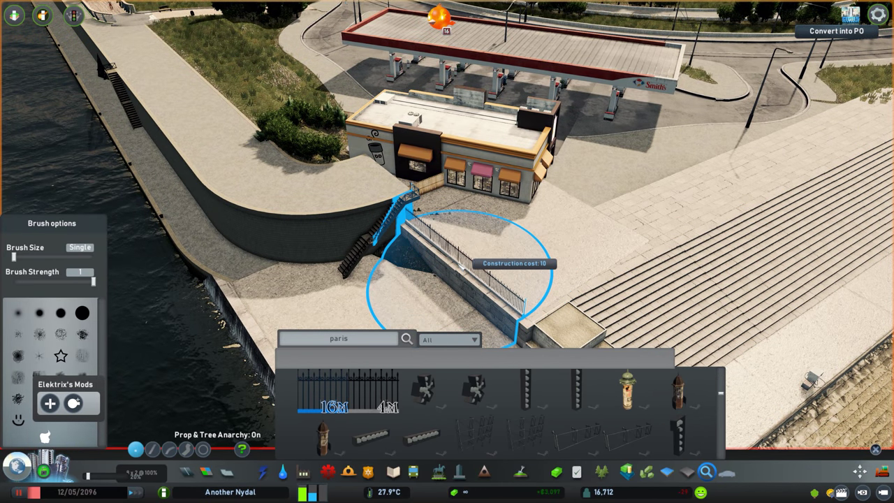
key(ctrl+a)
text(pot)
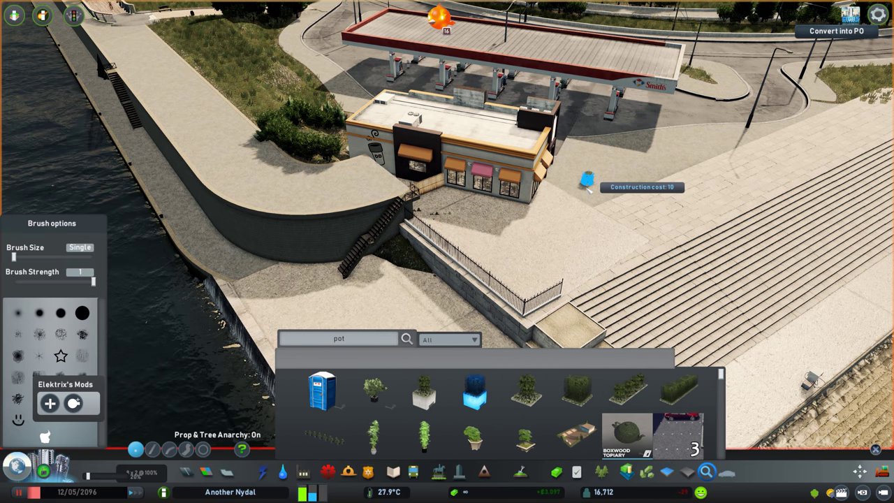
Place four potted plants along the top terrace step.
key(ctrl+p)
click(650, 294)
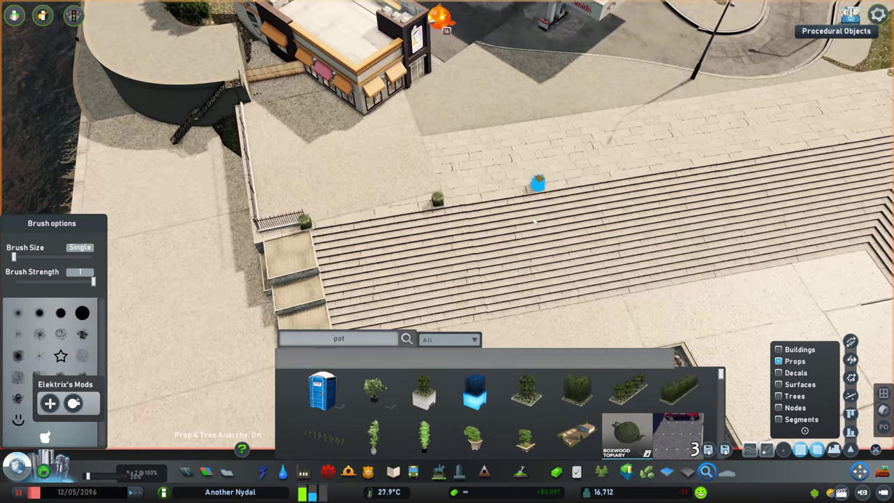
click(533, 216)
click(717, 157)
click(801, 145)
scroll(801, 145, down, 3)
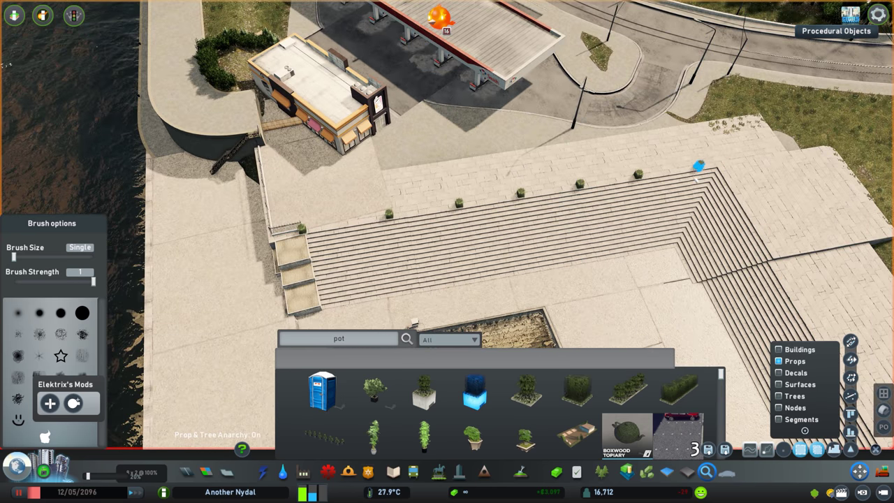
Add a final potted plant at the end of the top-step row.
click(833, 148)
scroll(585, 174, down, 2)
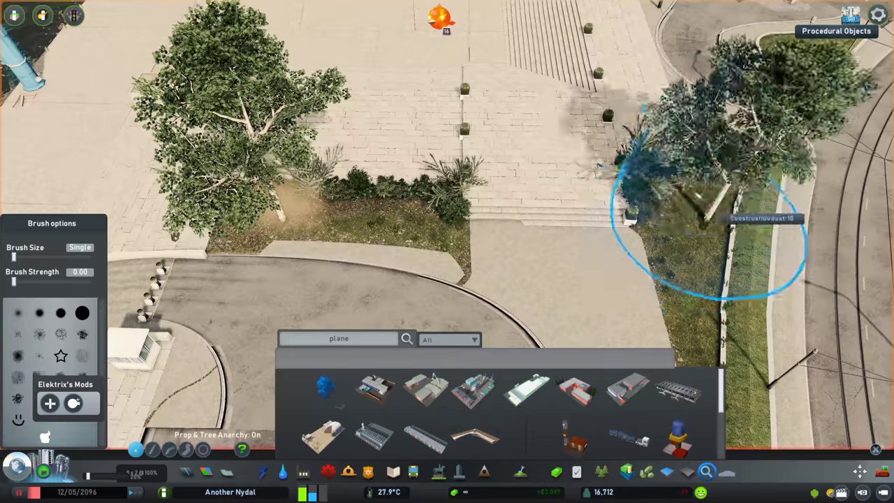
scroll(419, 293, up, 2)
scroll(417, 292, down, 3)
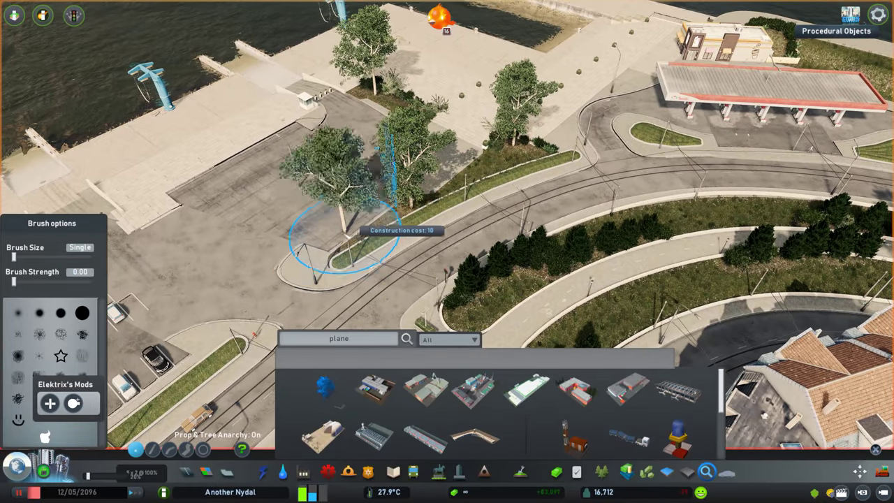
scroll(422, 370, down, 3)
Plant pines and leafy trees in the grassy riverside strip around the gas station.
click(521, 472)
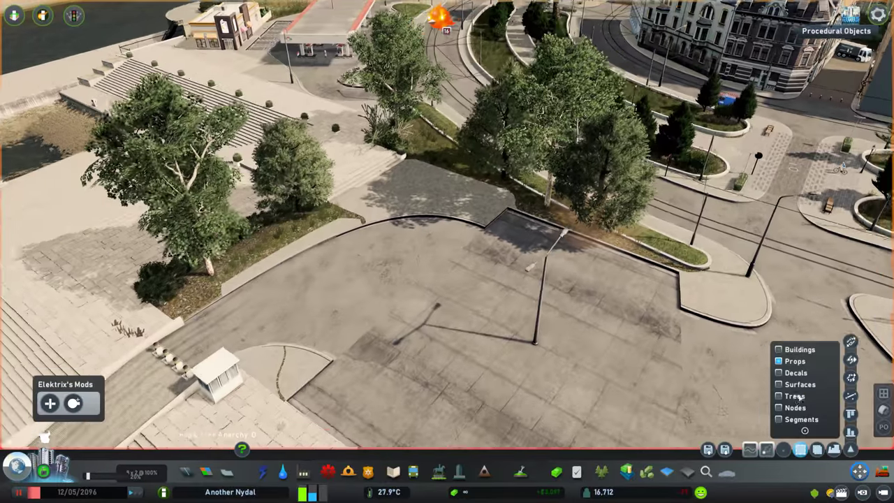
click(795, 396)
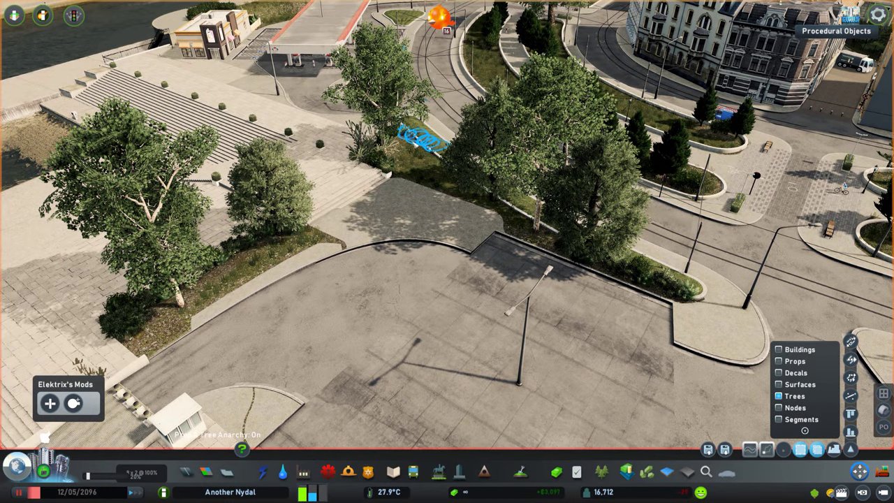
key(w)
scroll(419, 133, down, 5)
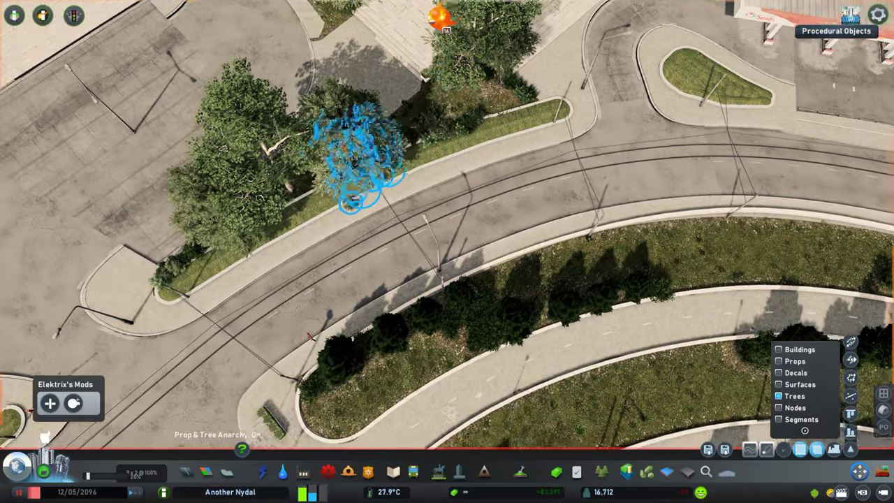
key(w)
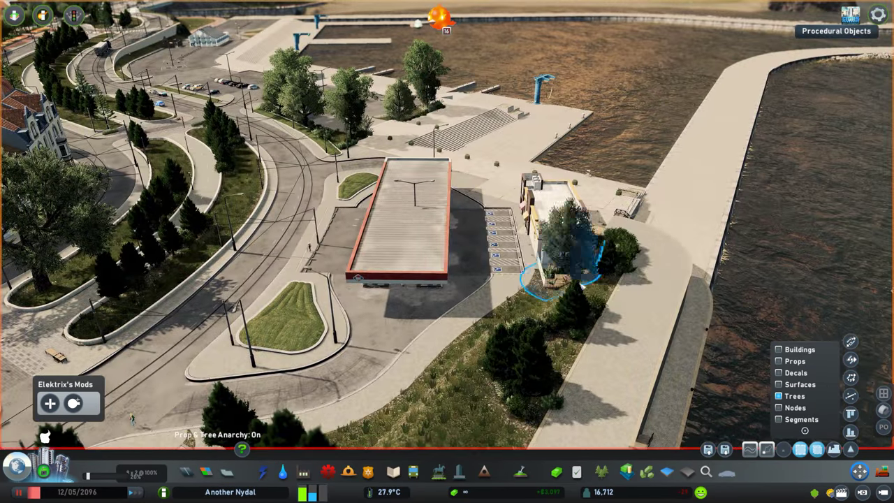
scroll(532, 289, down, 2)
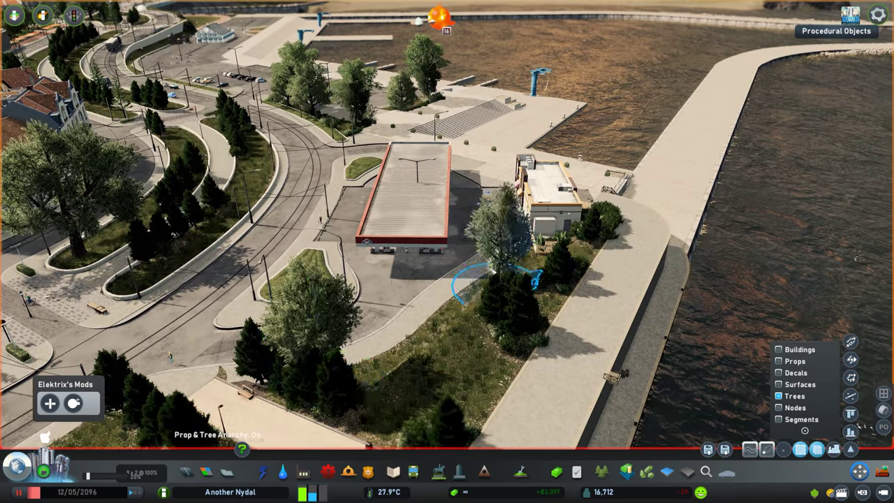
scroll(465, 307, down, 2)
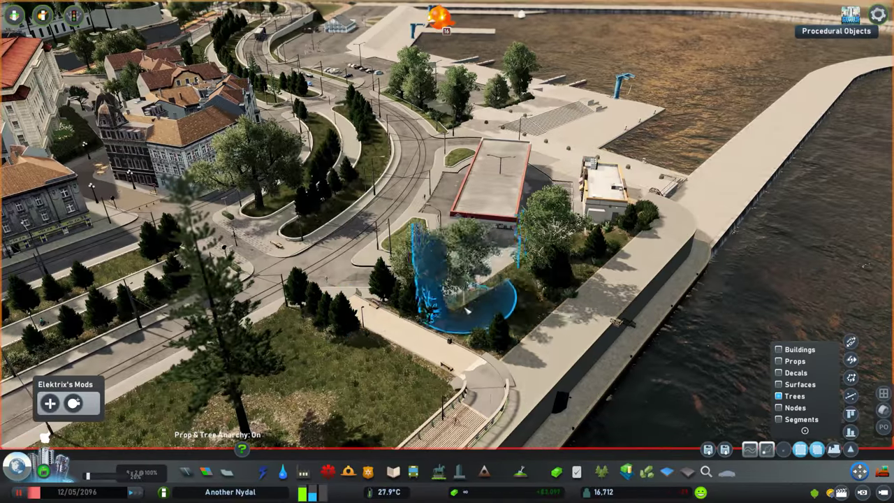
scroll(489, 280, up, 3)
scroll(314, 286, down, 3)
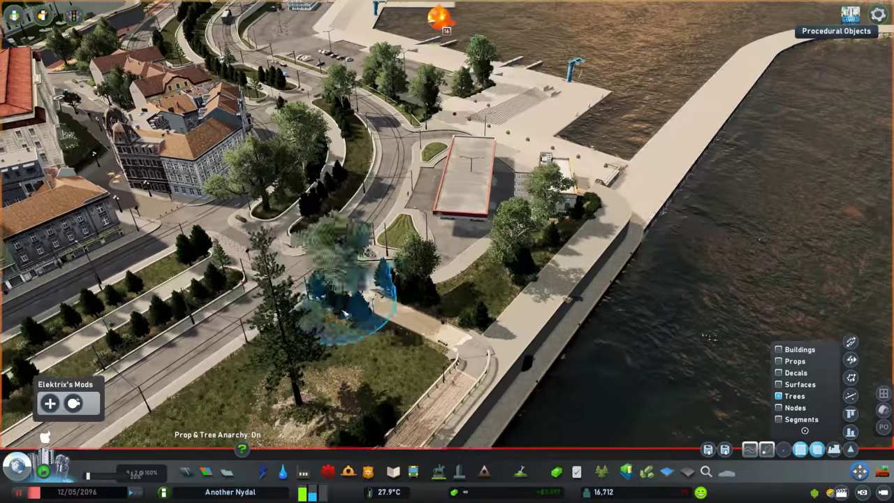
scroll(170, 230, up, 5)
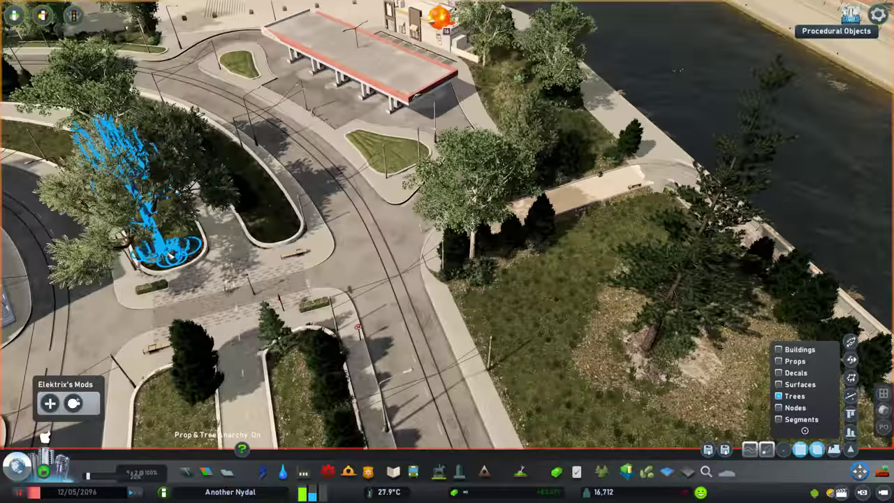
scroll(550, 312, down, 5)
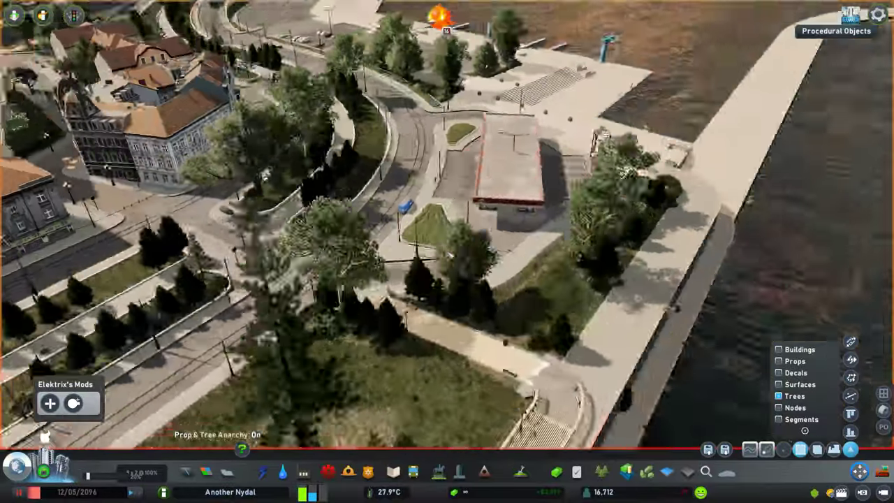
click(706, 472)
Search 'fuel' and place a second fuel tank beside the first on the pier.
text(fuel)
click(323, 389)
scroll(451, 244, up, 5)
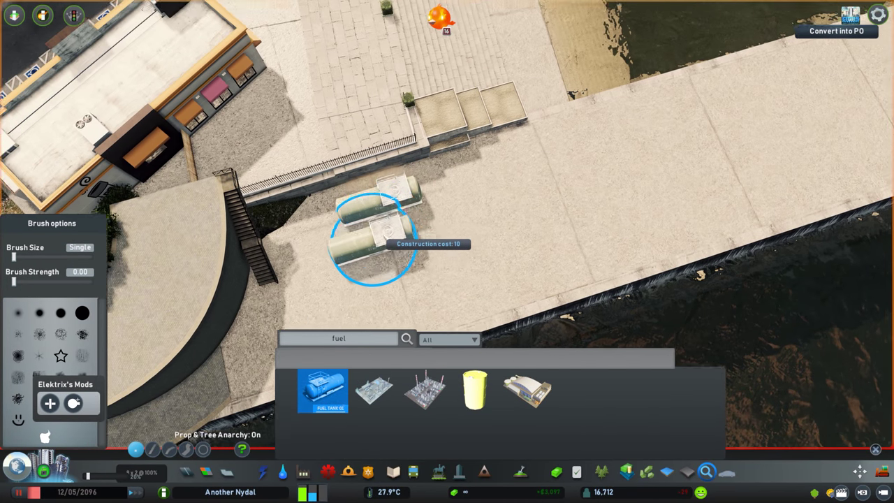
click(403, 192)
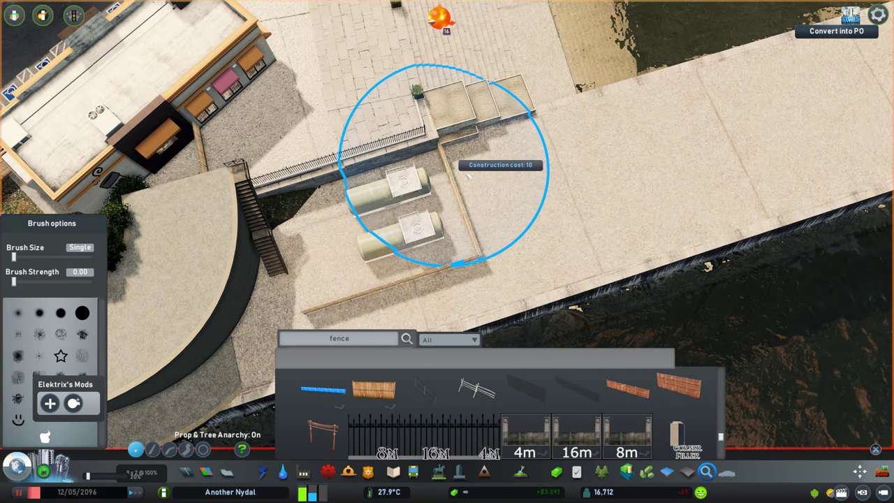
key(ctrl+p)
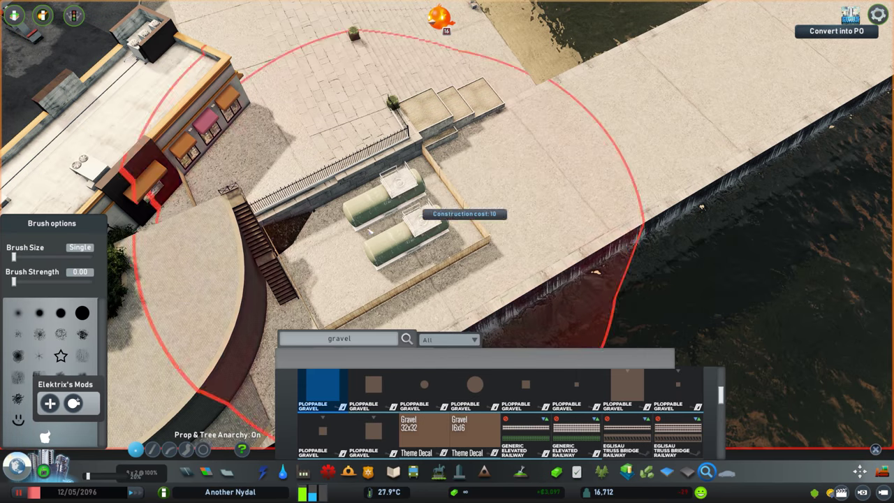
Lay Ploppable Gravel in the yard, add two AC units by the stairs and two white pipes.
click(373, 388)
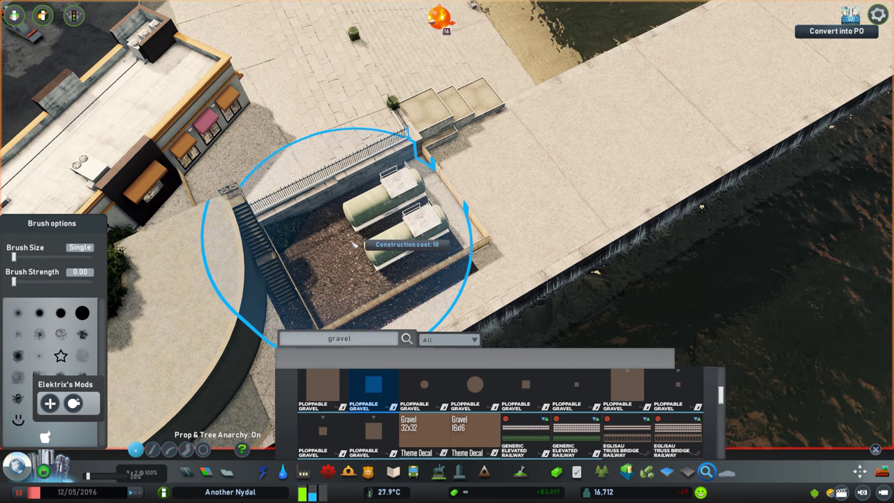
key(ctrl+p)
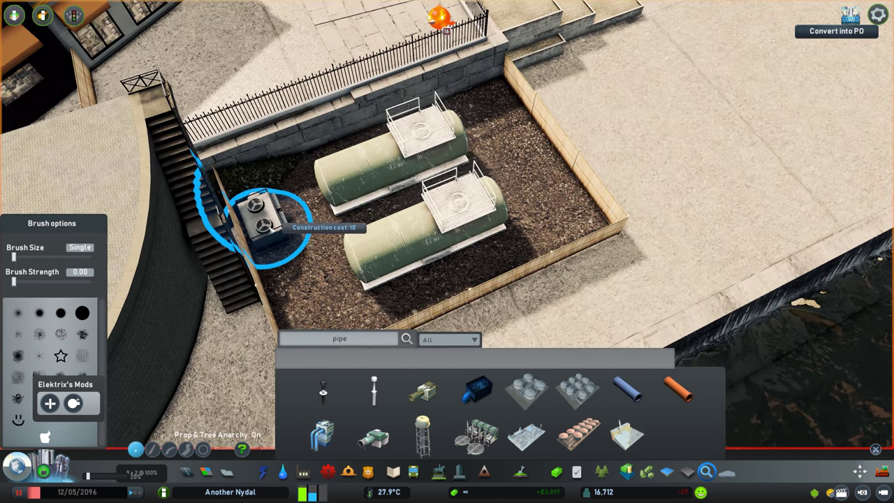
click(264, 217)
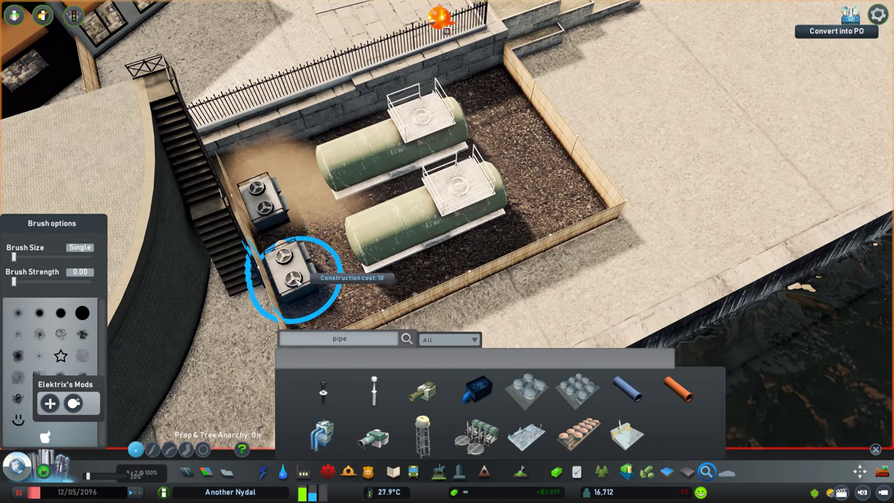
click(289, 280)
click(373, 388)
click(525, 103)
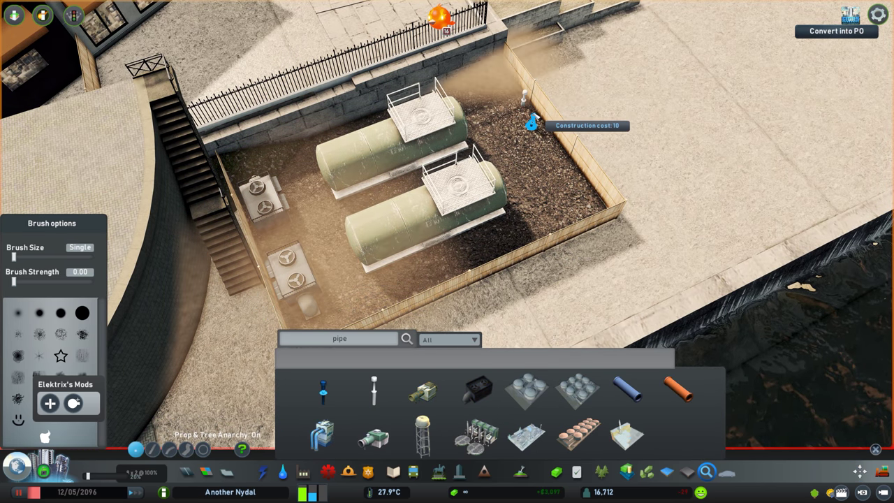
click(566, 155)
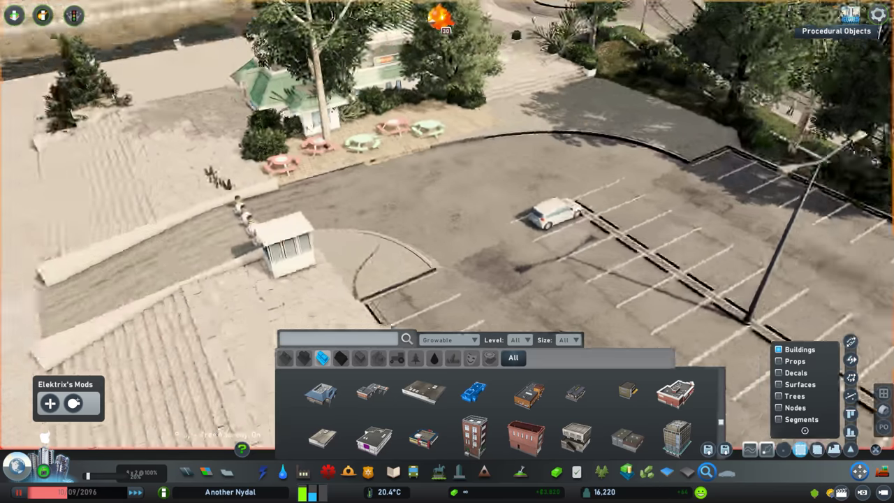
Search 'planter' and place planters around the shop's picnic tables.
text(planter)
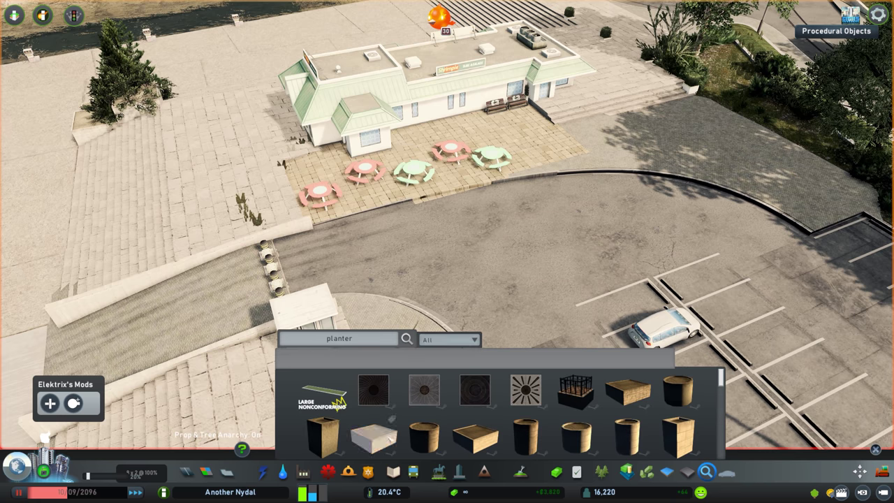
click(373, 436)
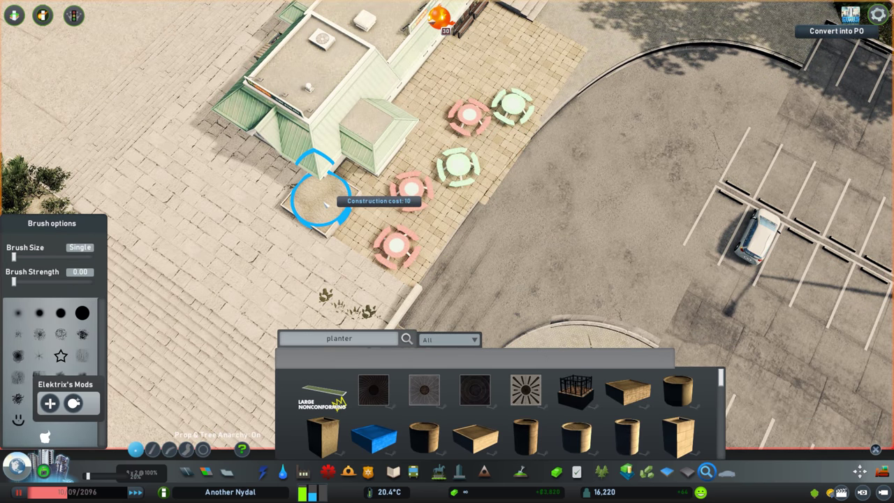
key(ctrl+p)
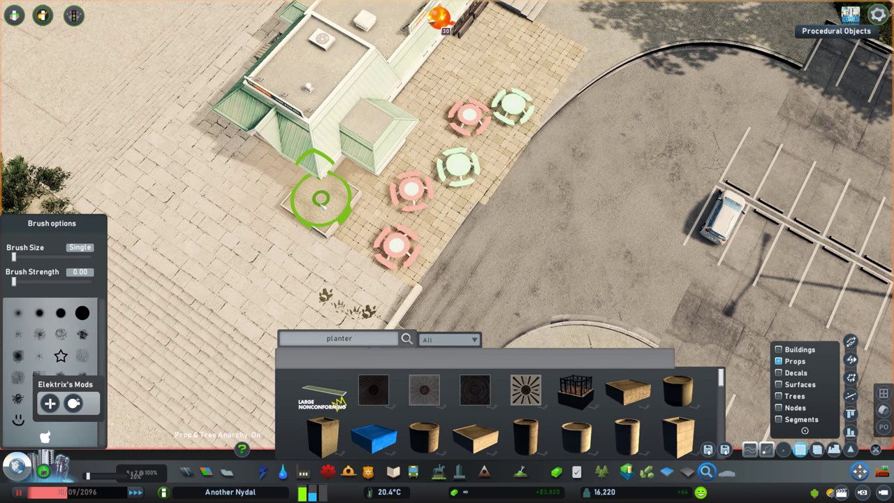
scroll(276, 255, down, 3)
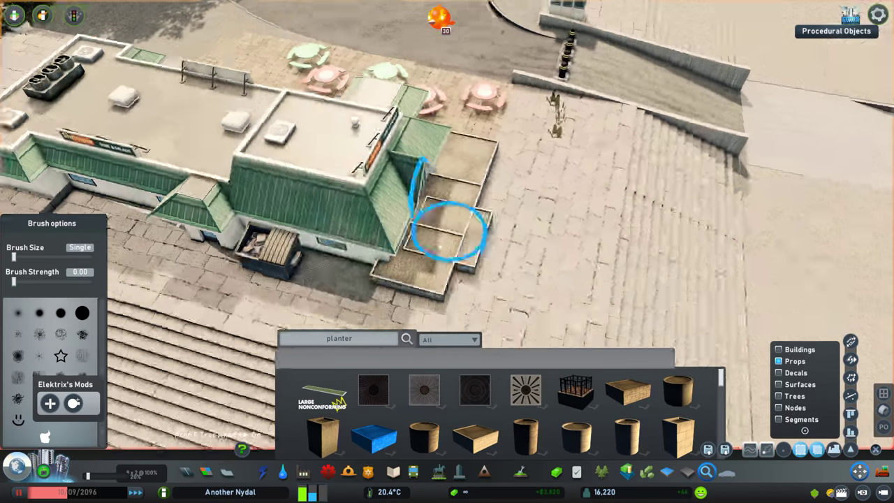
key(w)
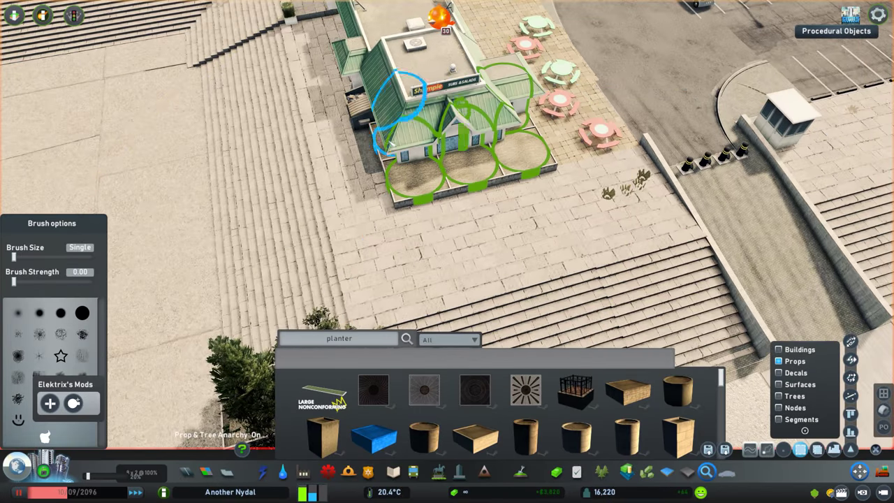
key(e)
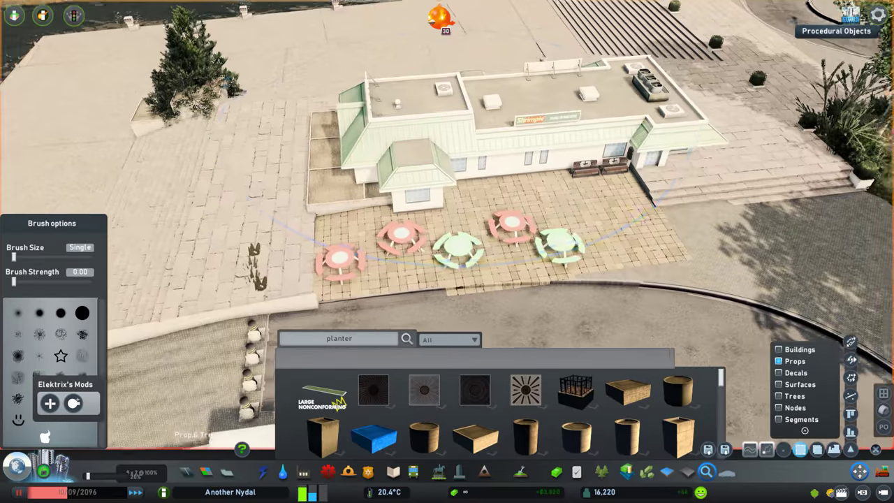
key(e)
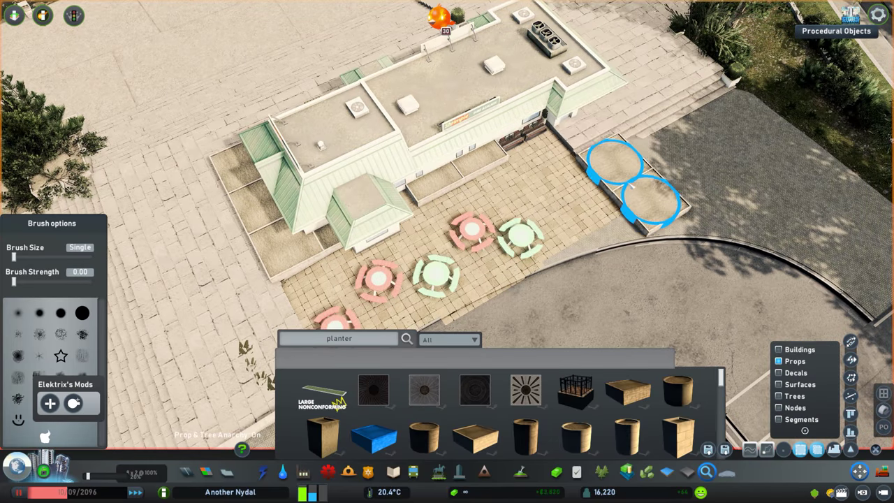
key(m)
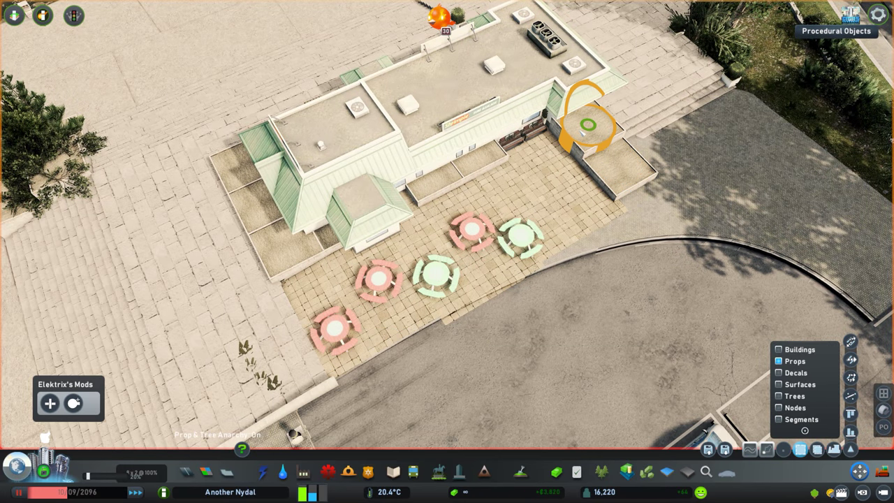
Add trees, table umbrellas and EXP Joint props on the paving by the parking lot.
scroll(588, 124, down, 5)
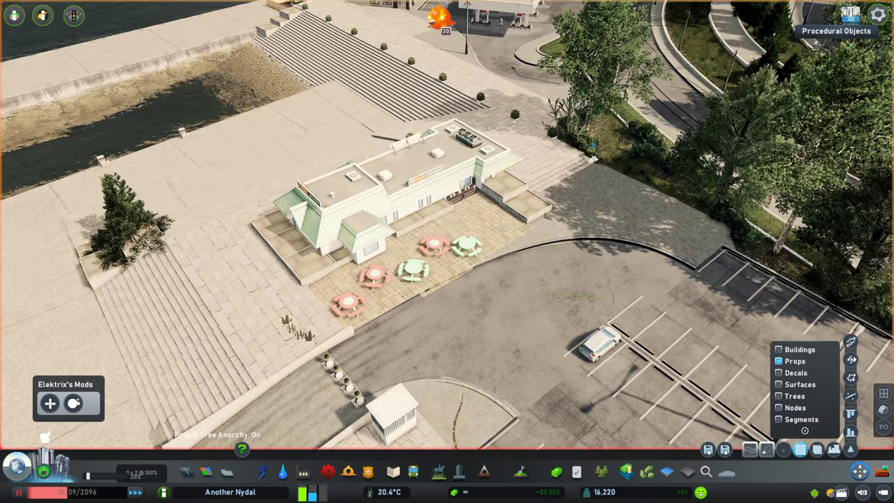
scroll(447, 223, up, 4)
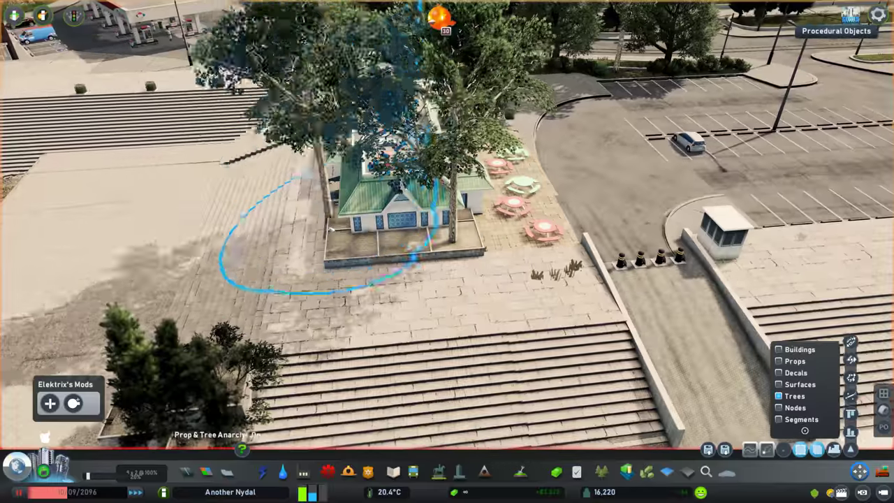
scroll(447, 224, up, 5)
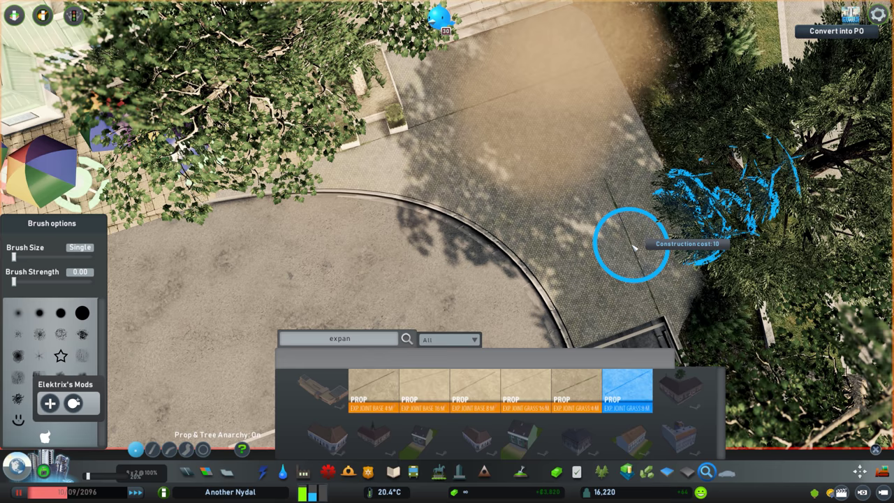
scroll(522, 195, down, 5)
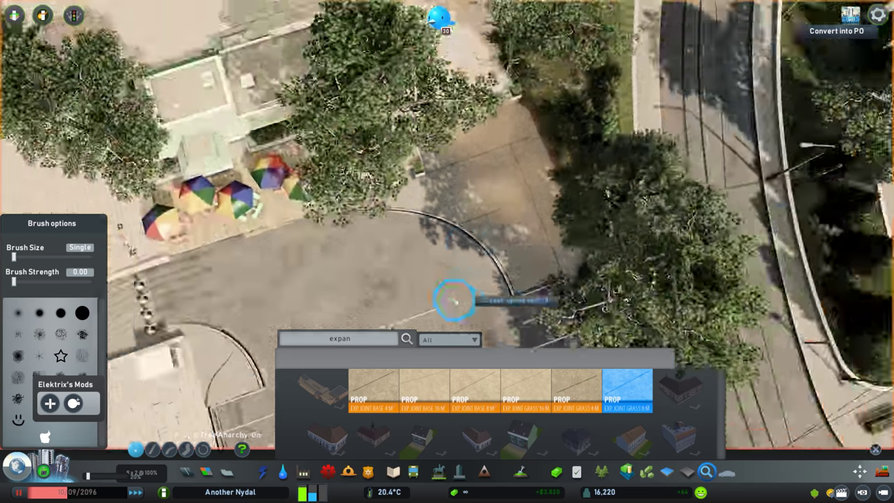
key(ctrl+p)
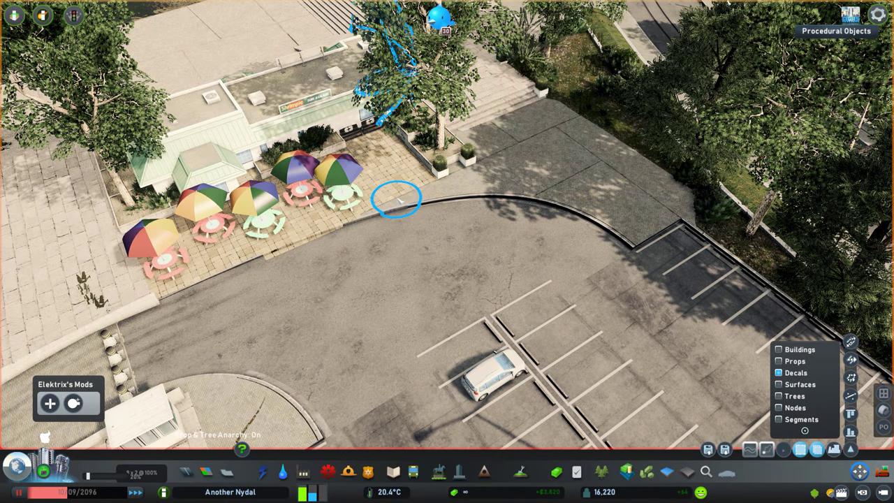
scroll(479, 166, down, 5)
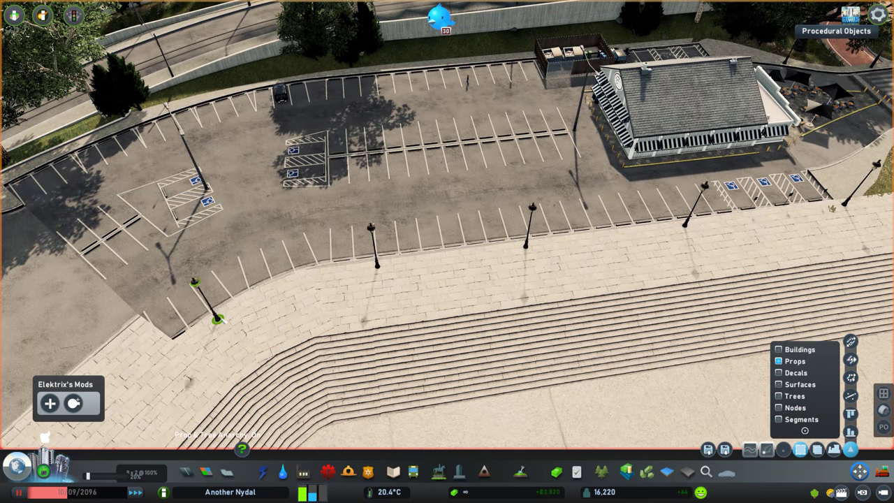
Select the lamp post in the parking lot.
click(219, 320)
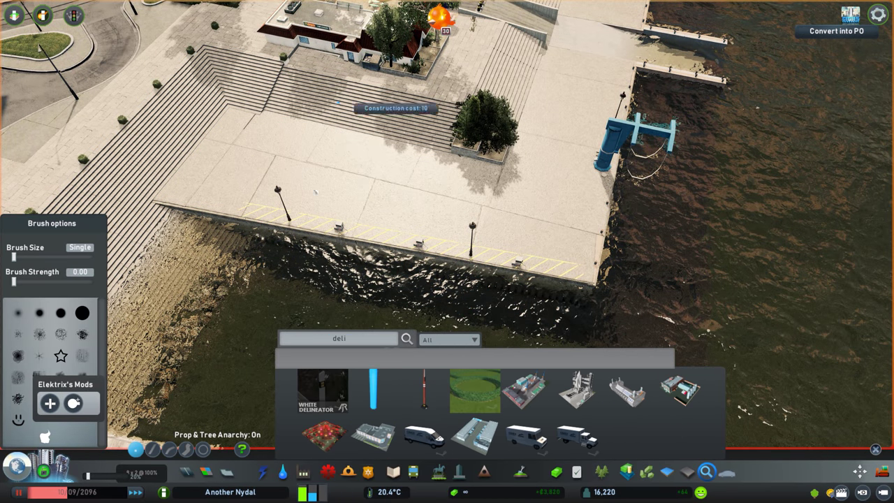
Place tire fenders and life buoys between the bollards along the long quay edge.
scroll(351, 108, up, 5)
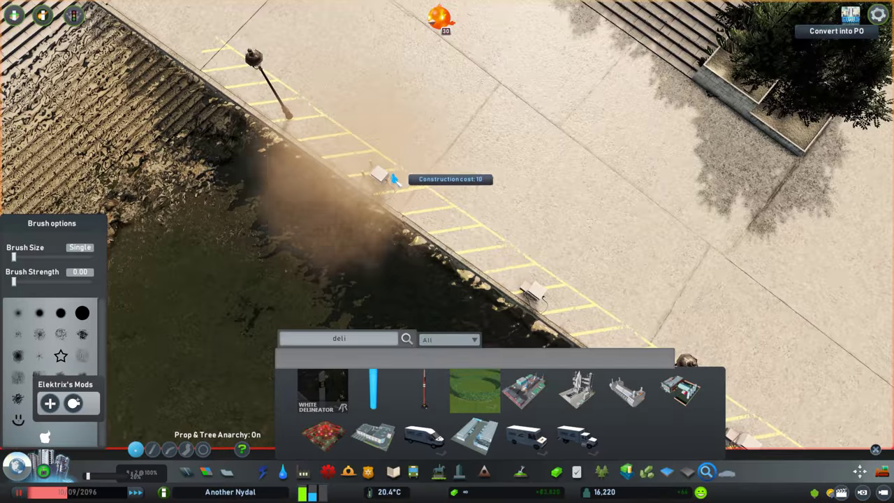
key(ctrl+p)
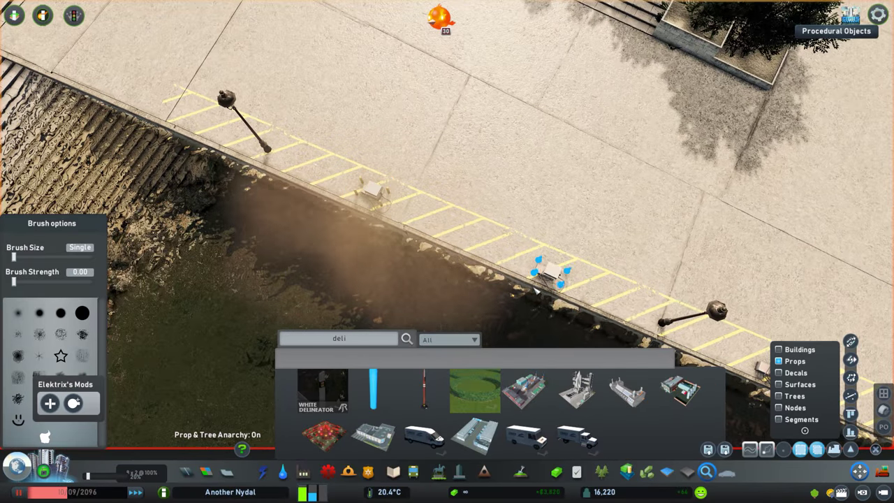
scroll(536, 290, down, 5)
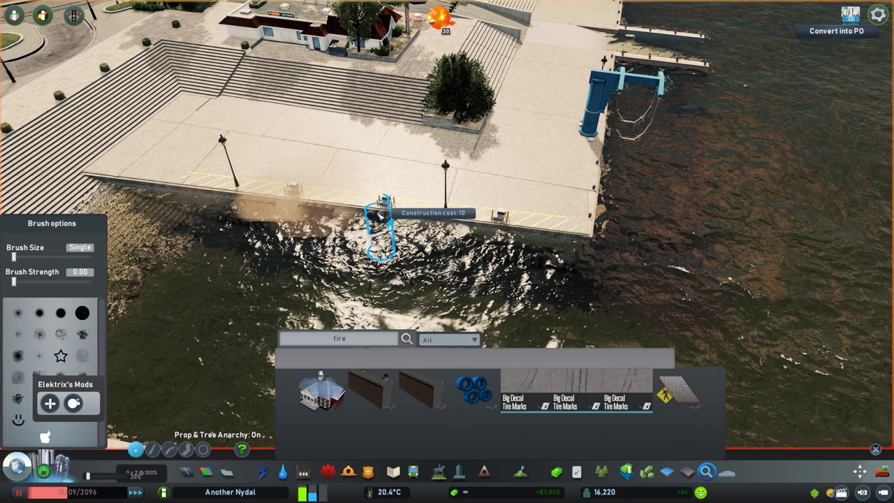
scroll(569, 241, down, 3)
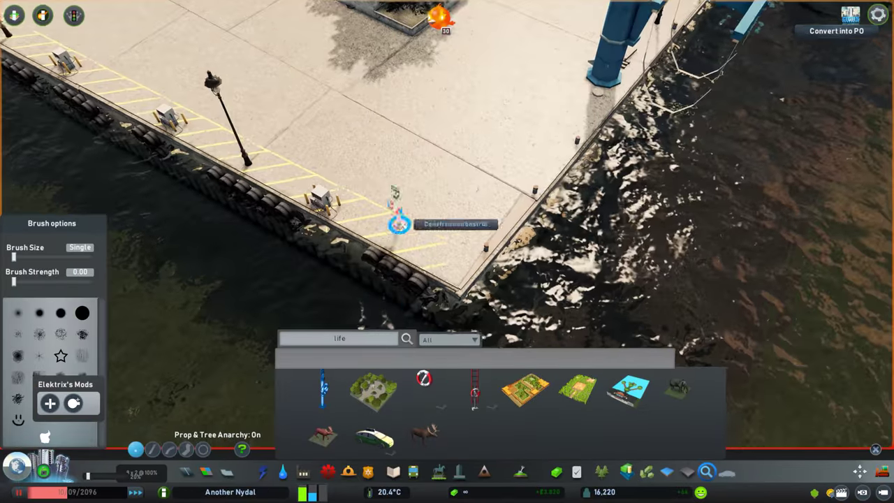
key(e)
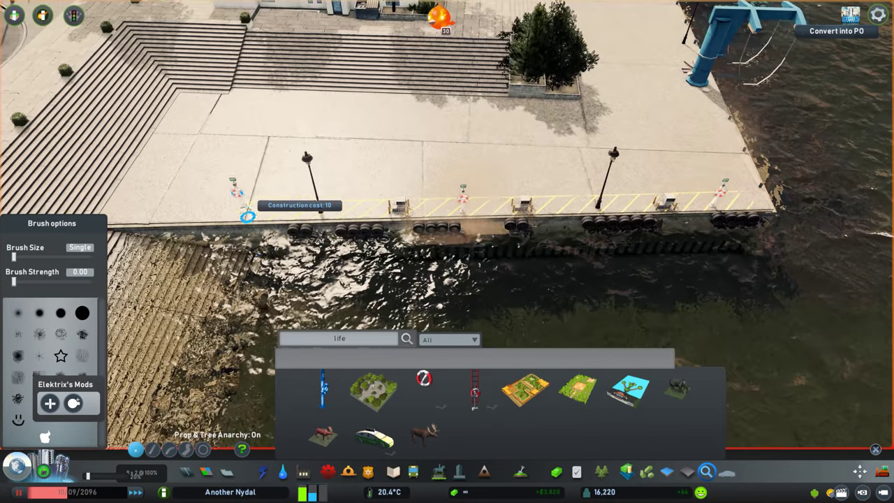
key(ctrl+p)
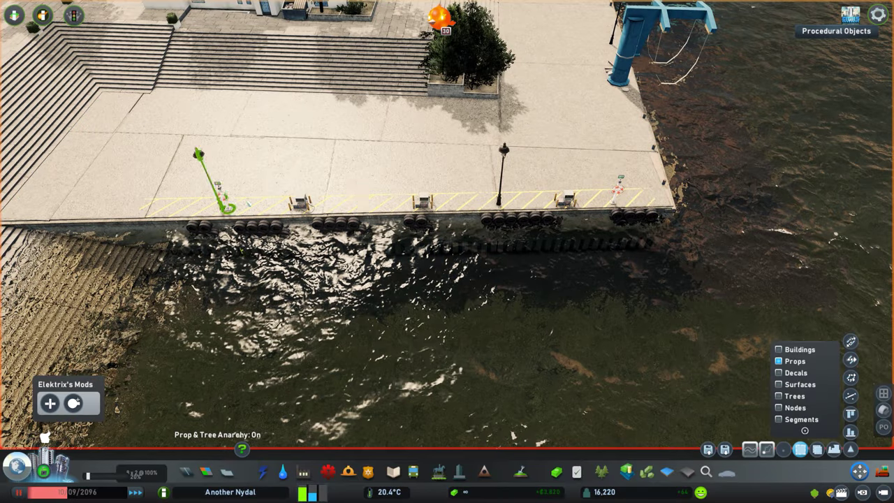
key(q)
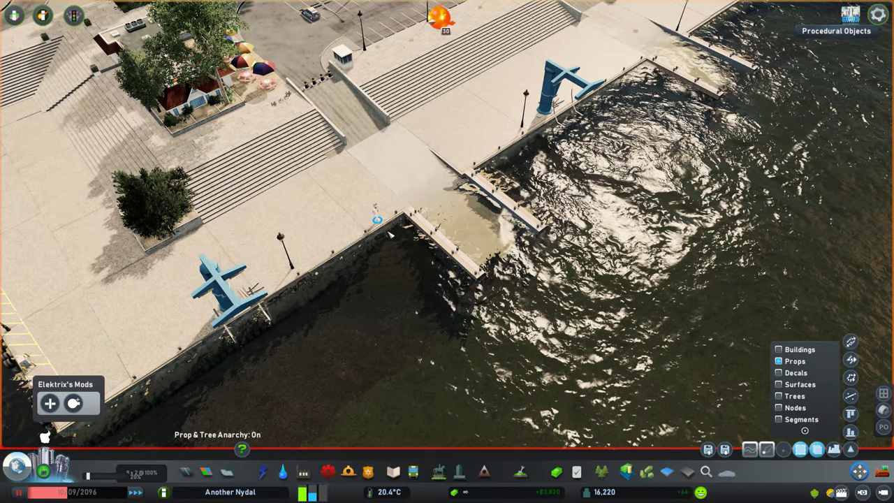
scroll(390, 236, down, 5)
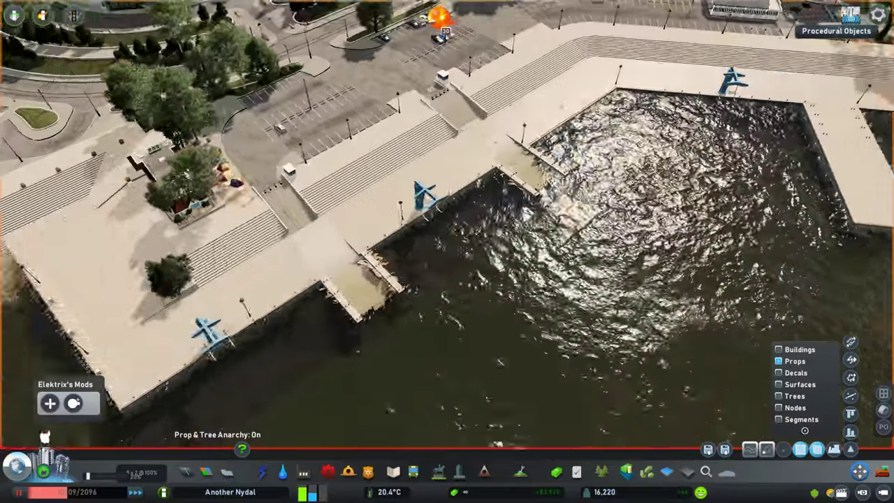
key(q)
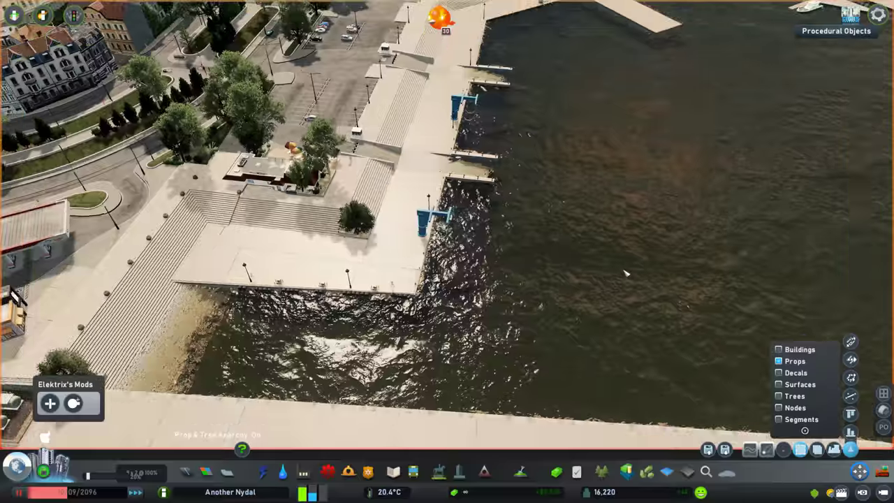
key(q)
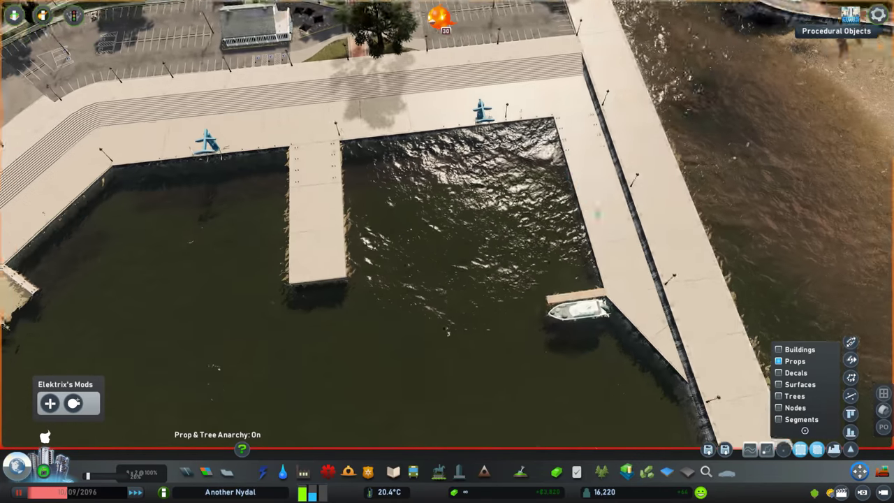
scroll(448, 332, up, 3)
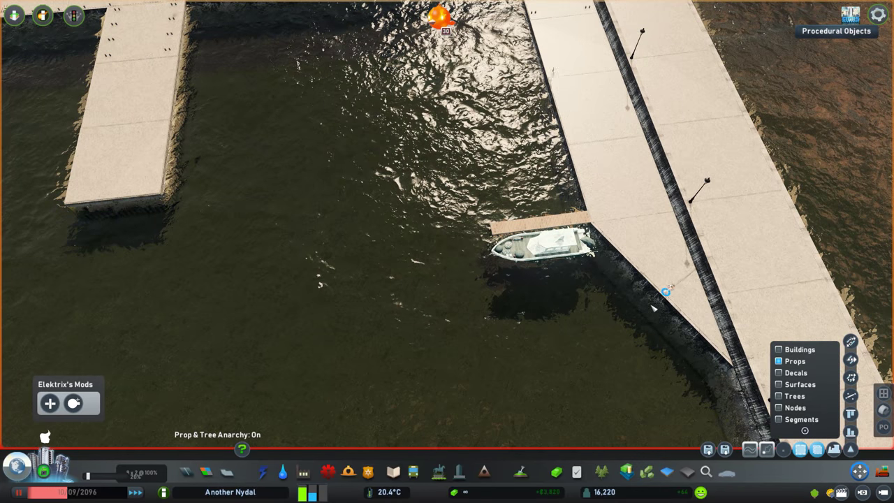
key(a)
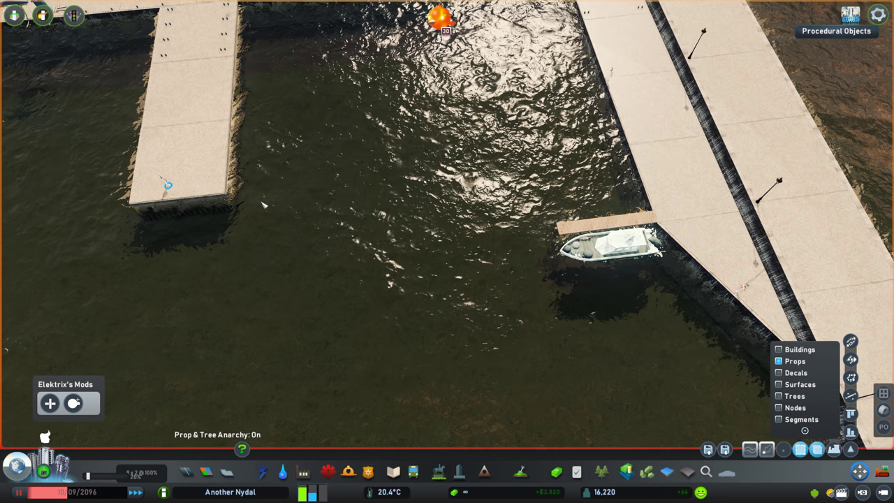
scroll(193, 208, down, 2)
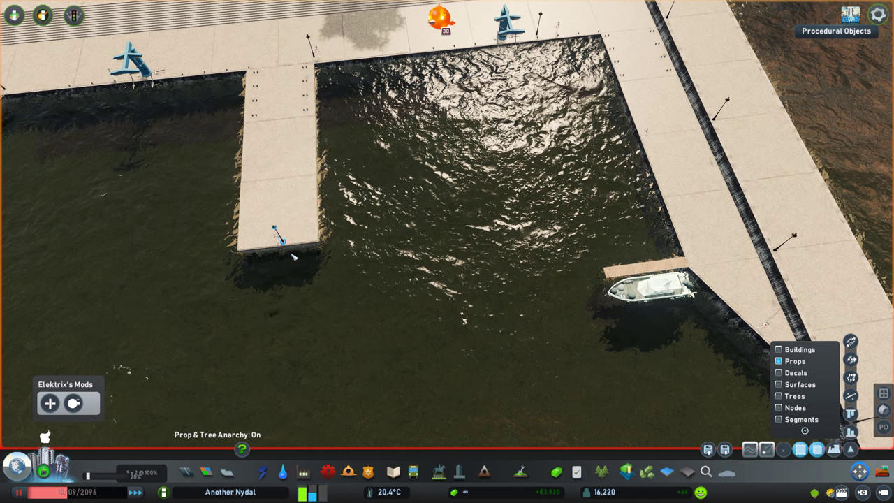
scroll(280, 237, down, 2)
scroll(429, 294, up, 2)
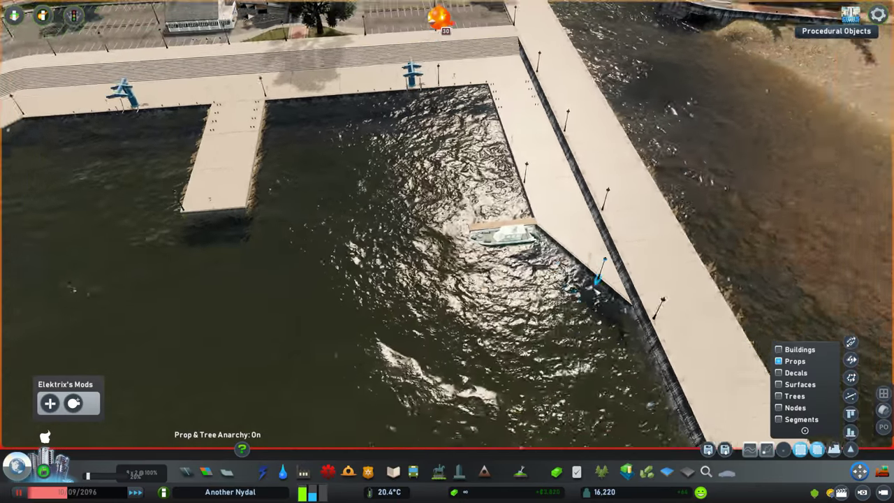
scroll(447, 230, down, 3)
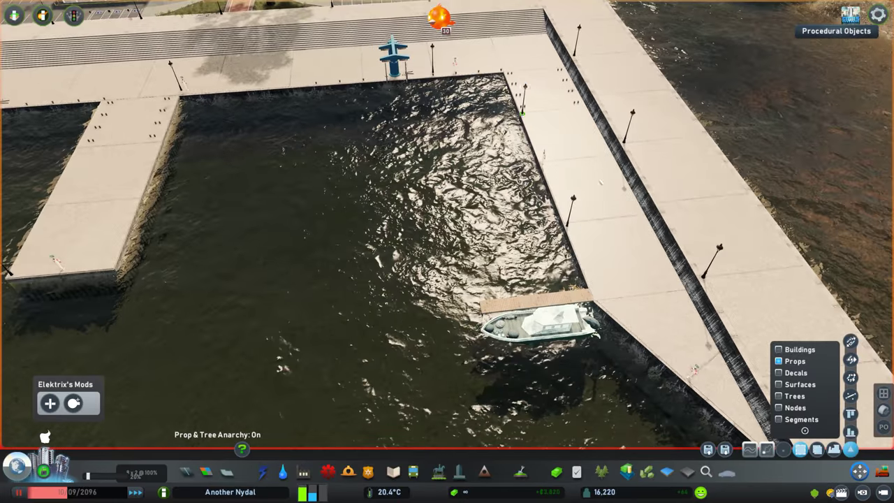
scroll(447, 231, up, 4)
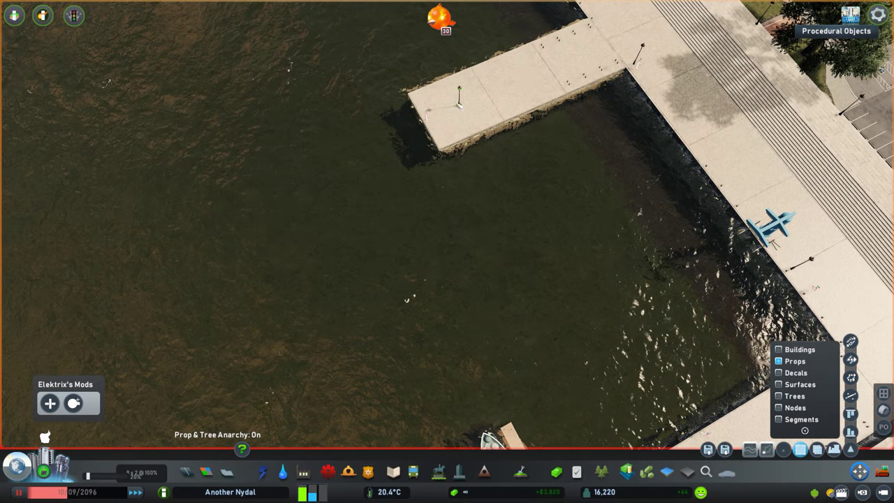
scroll(429, 119, down, 3)
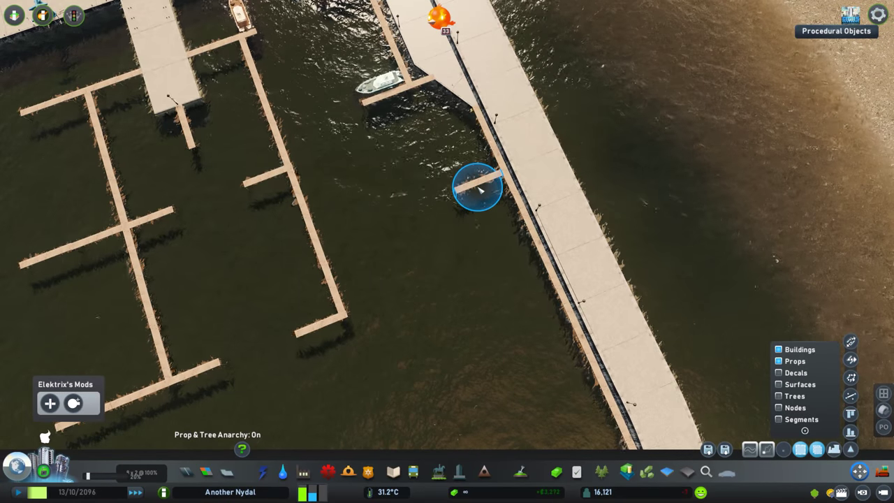
Add pier segments along the main pier and a small piece by the breakwater.
click(433, 200)
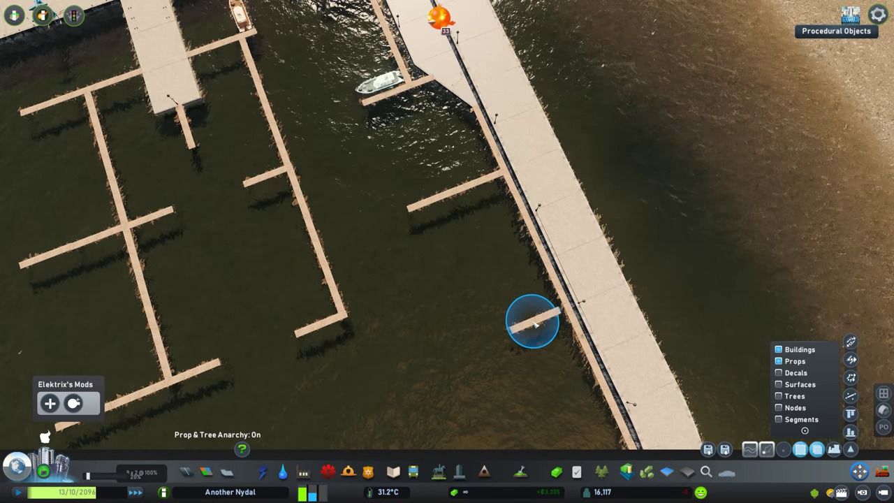
click(549, 340)
key(s)
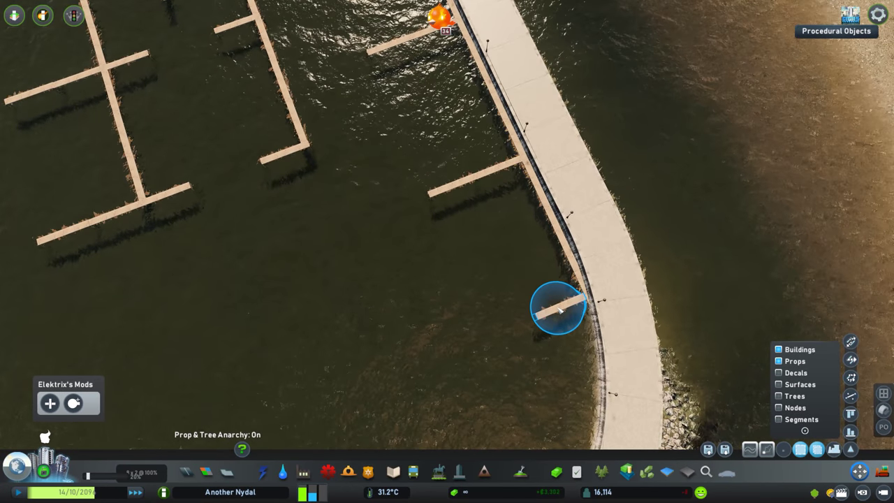
click(509, 319)
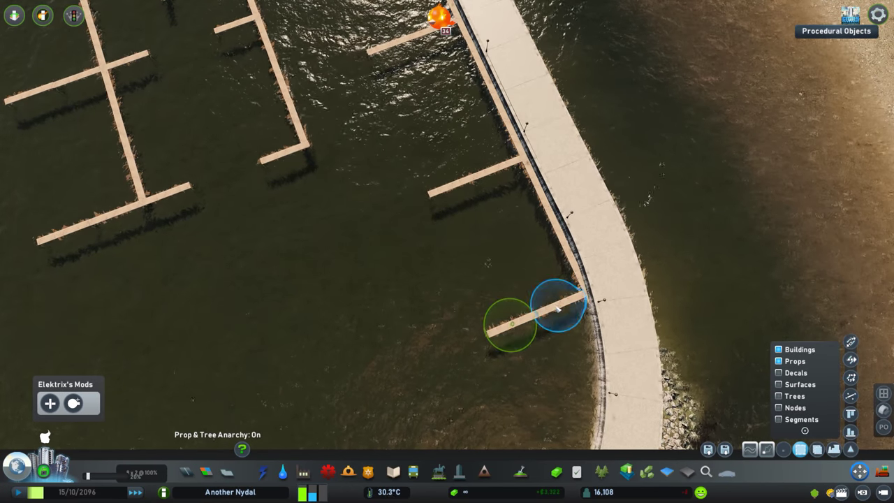
drag(558, 308, 562, 315)
right_click(575, 280)
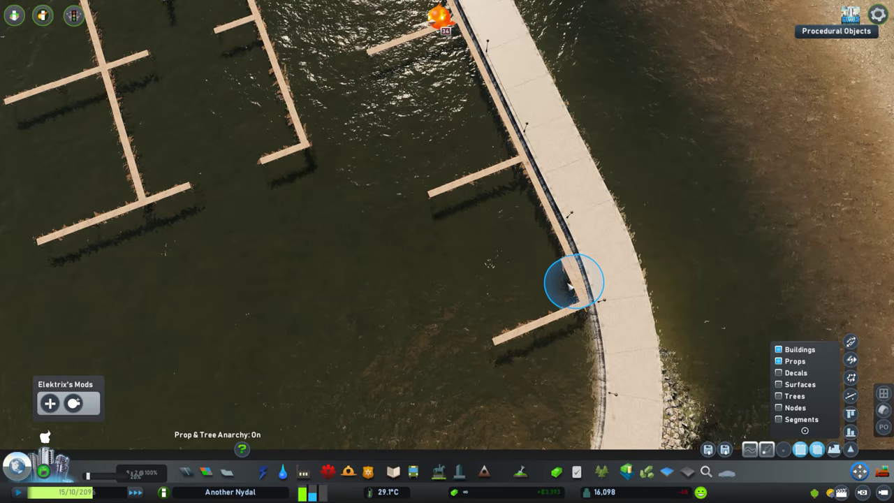
Move pier pieces to lengthen the lower short cross pier to the right.
key(e)
scroll(576, 279, down, 3)
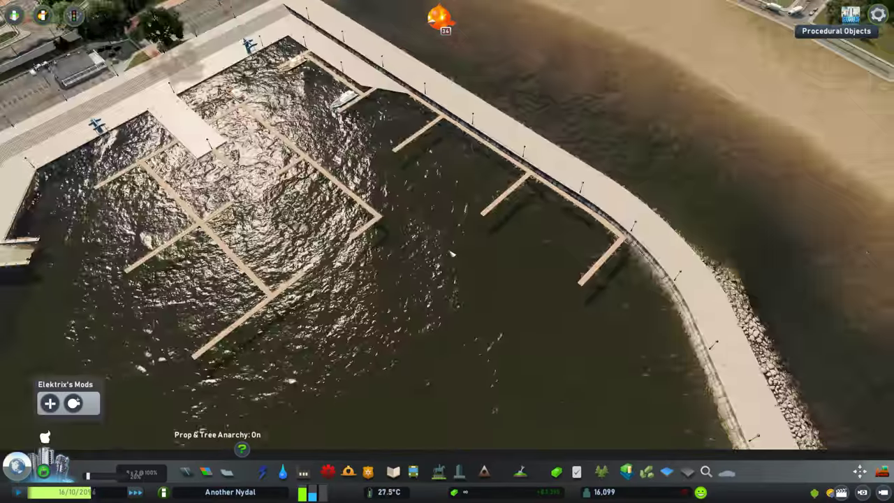
drag(262, 238, 324, 286)
right_click(319, 293)
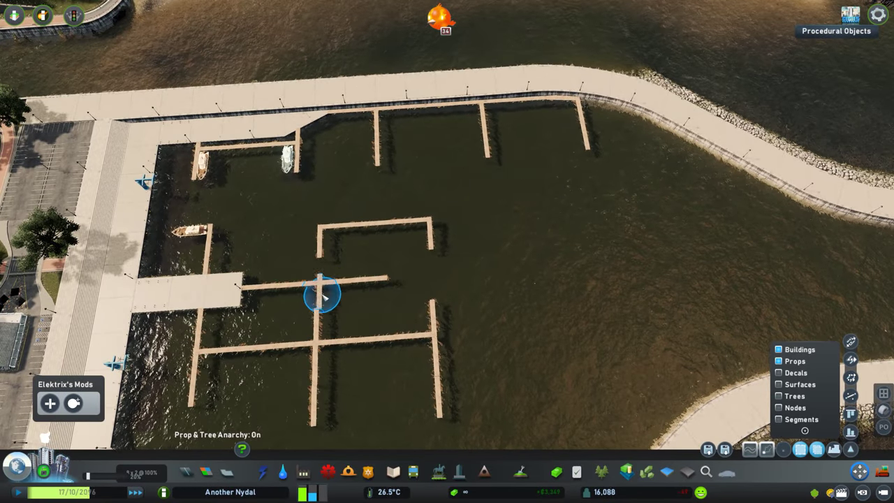
click(408, 224)
drag(407, 224, 472, 272)
right_click(320, 268)
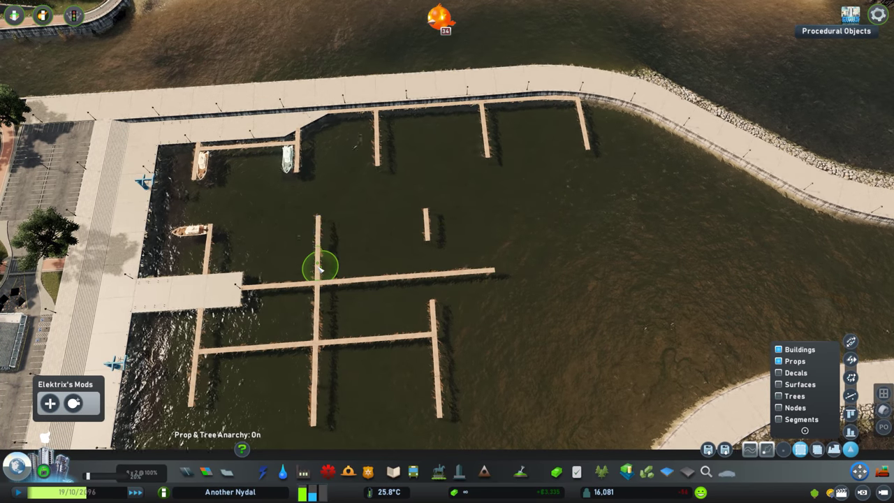
Fill the gap in the right vertical pier and join segments onto the neighbouring pier ends.
click(427, 300)
click(353, 335)
key(a)
key(s)
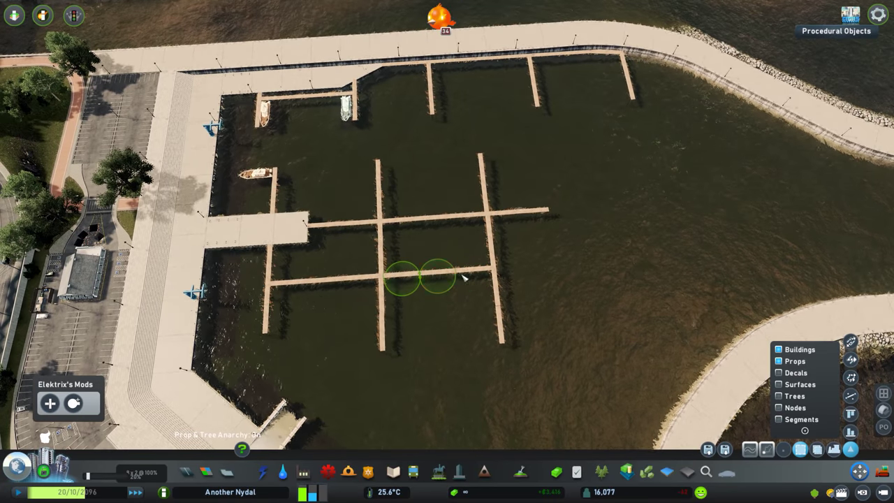
drag(463, 279, 549, 314)
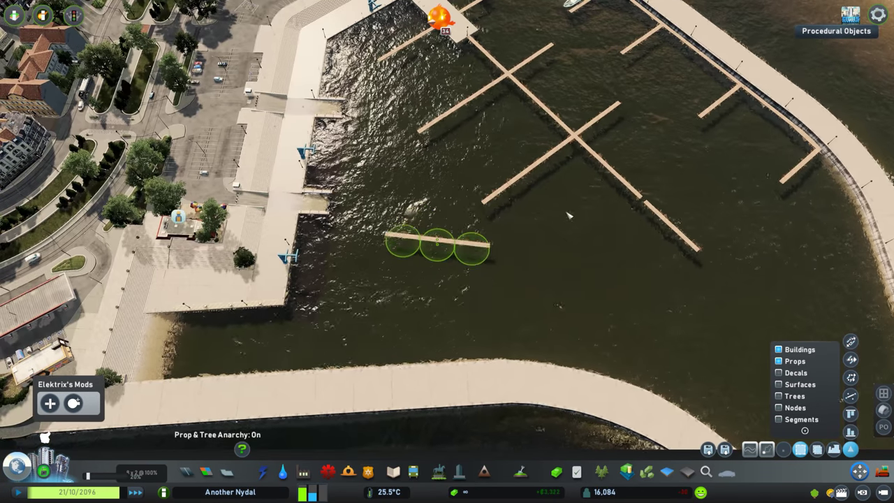
drag(569, 217, 415, 297)
Set a finger pier segment against the curved breakwater.
key(e)
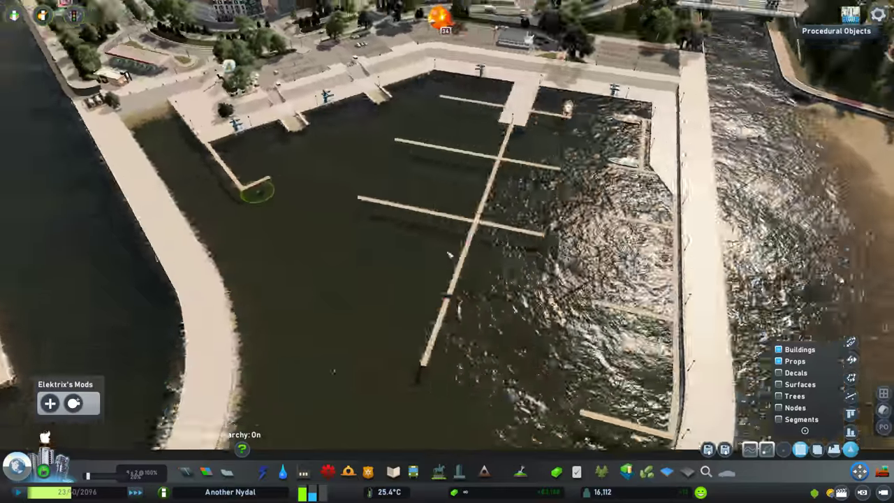
click(477, 249)
scroll(428, 313, up, 3)
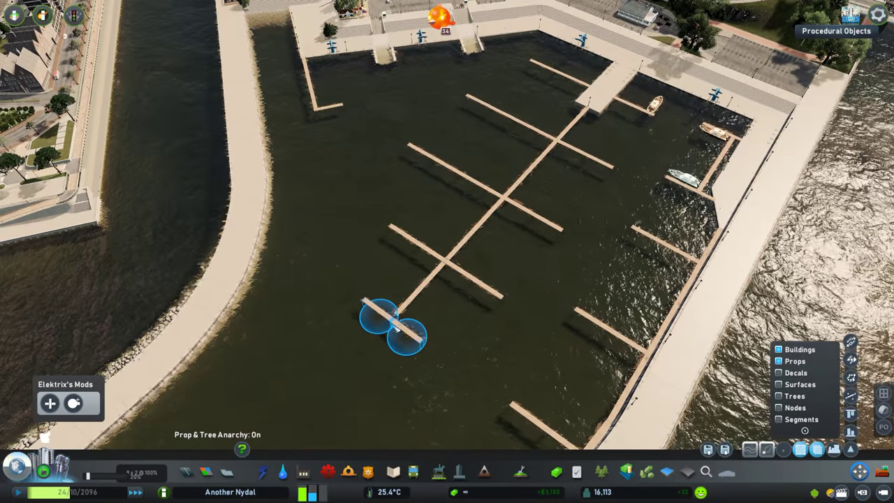
key(e)
scroll(439, 312, down, 5)
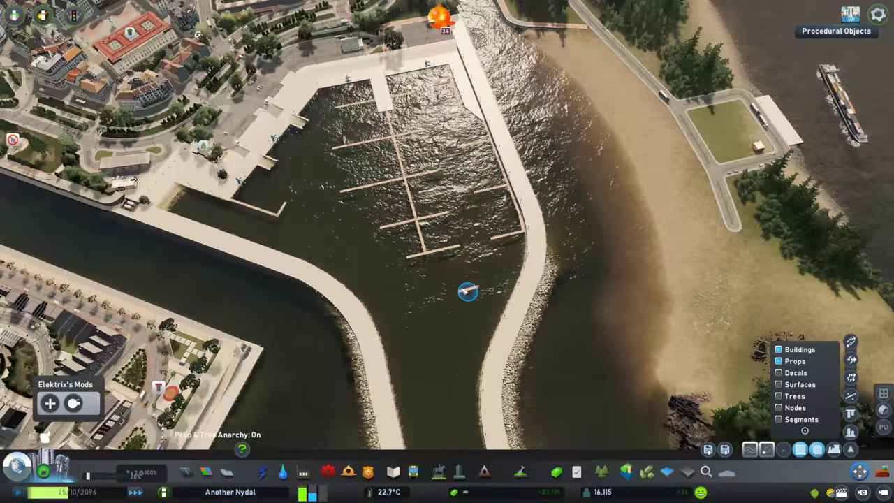
scroll(433, 307, up, 8)
key(e)
key(e)
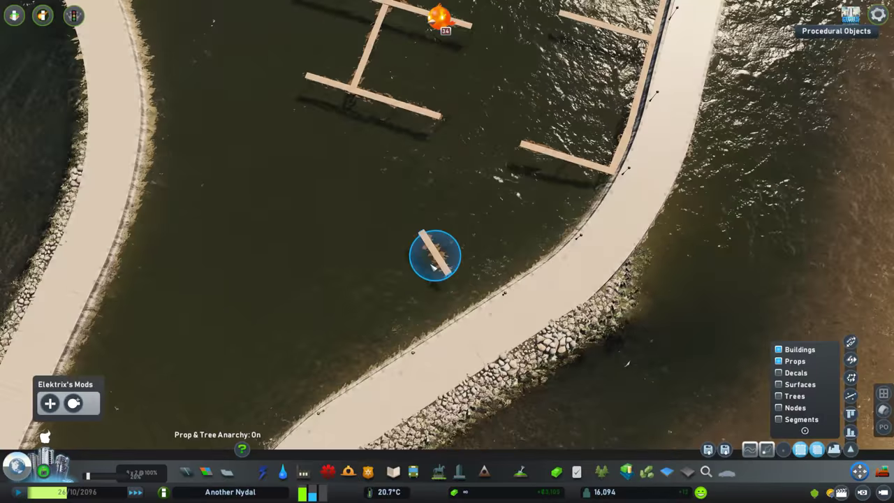
key(e)
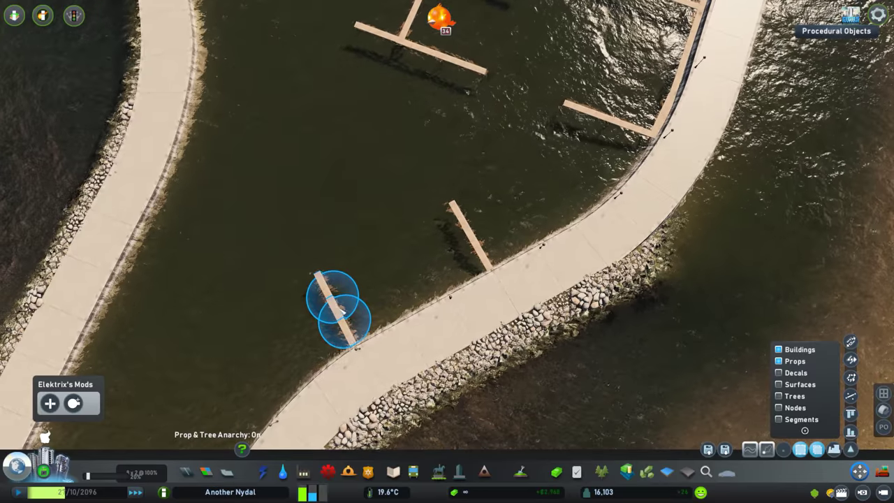
scroll(441, 246, up, 5)
key(e)
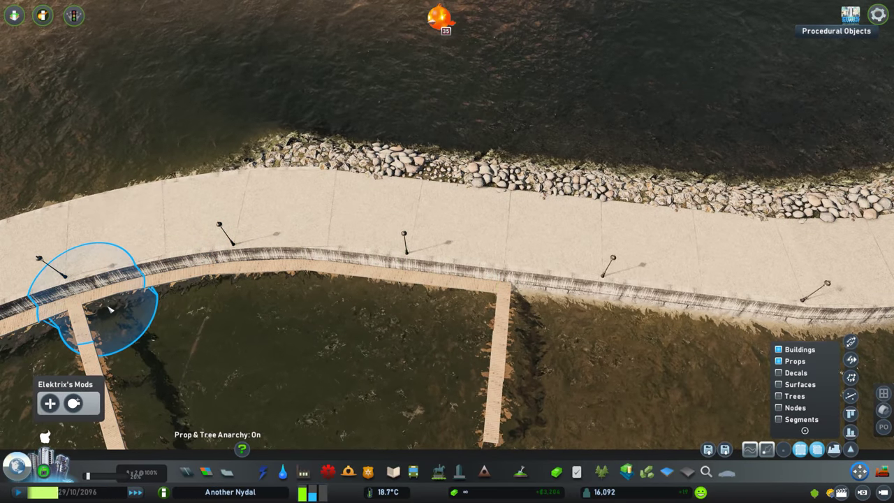
scroll(496, 236, down, 3)
click(496, 236)
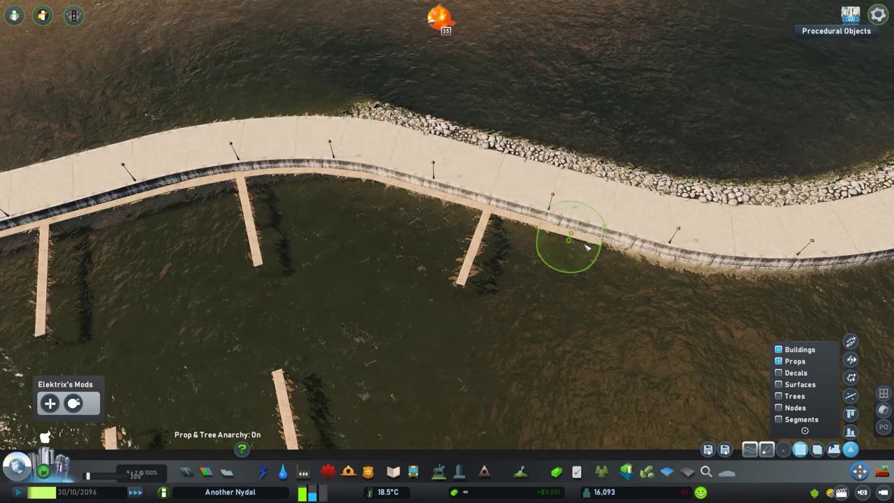
key(d)
scroll(562, 265, down, 2)
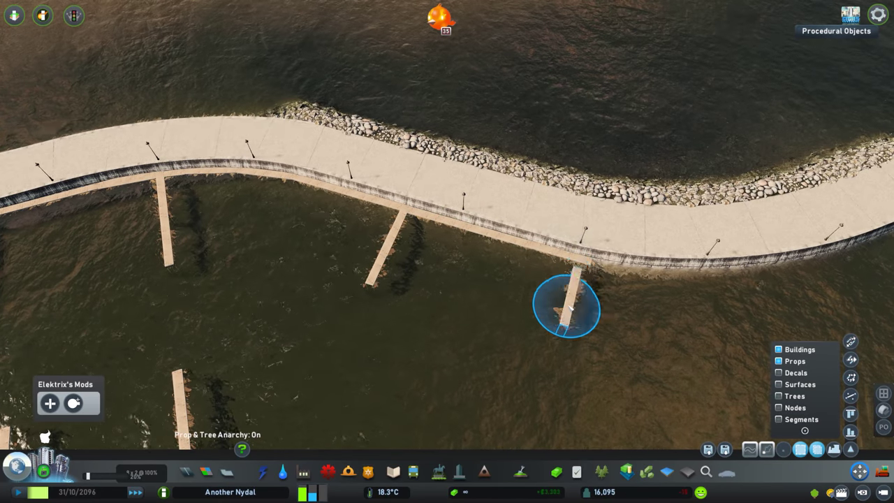
key(s)
scroll(426, 257, up, 3)
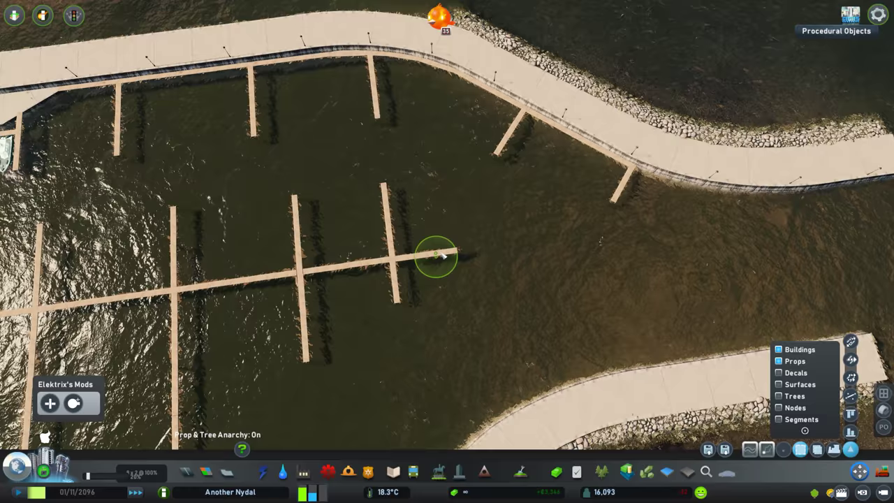
scroll(447, 252, down, 2)
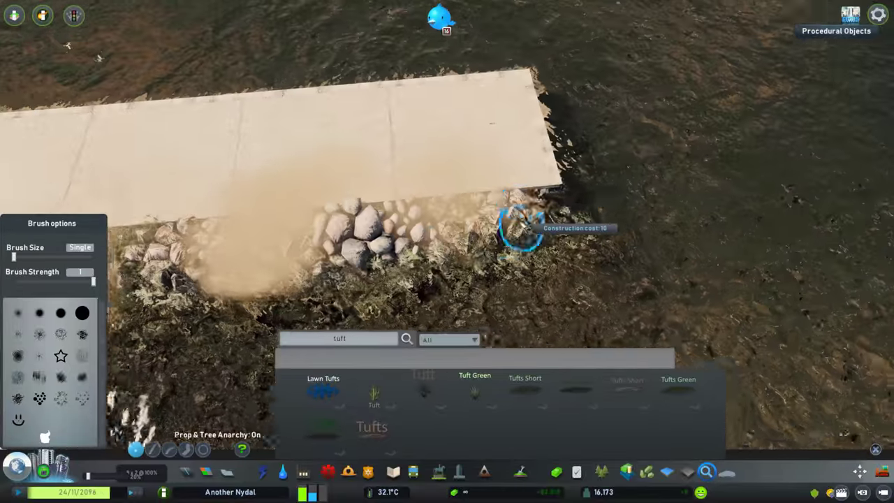
Select the grass tufts scattered over the shoreline rocks.
scroll(447, 251, up, 3)
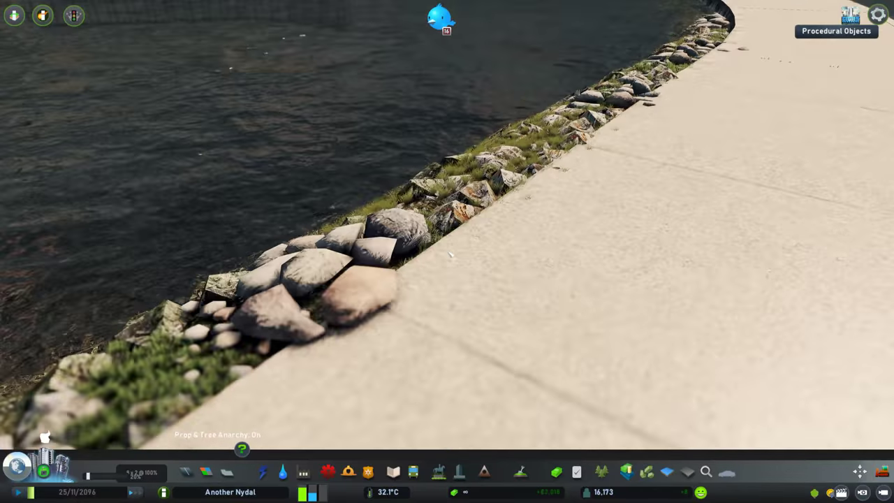
drag(131, 174, 464, 304)
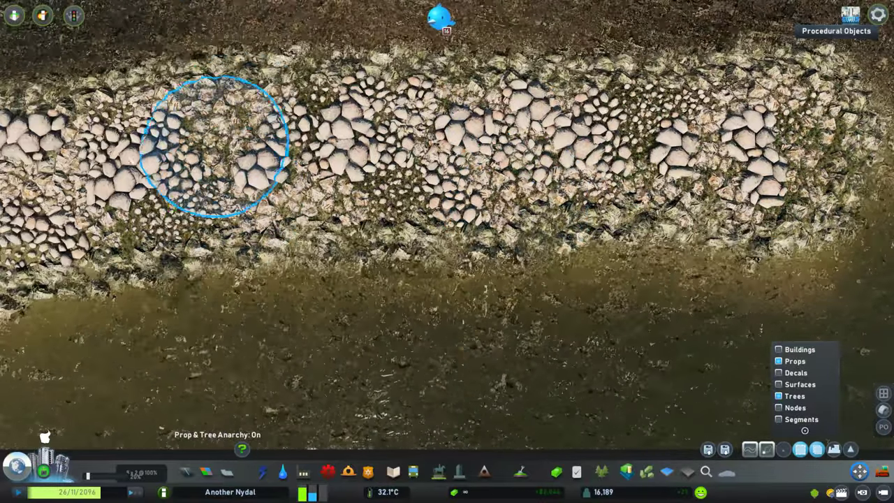
scroll(447, 251, up, 5)
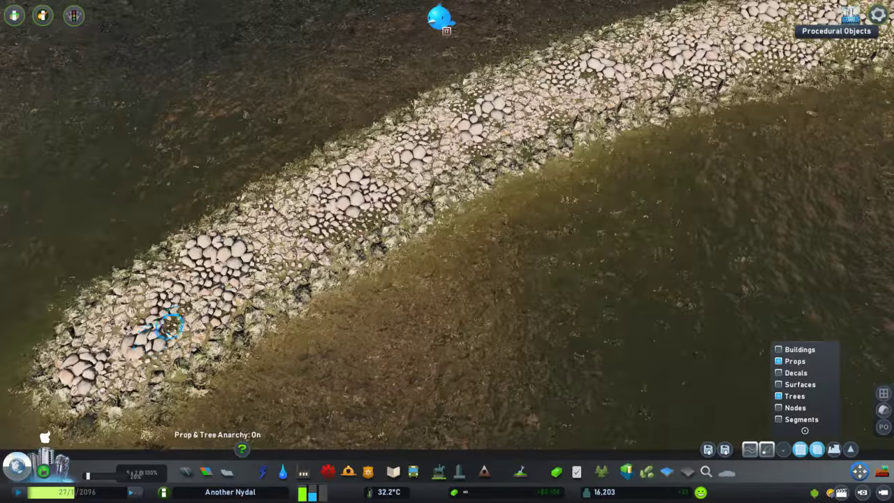
scroll(199, 283, up, 5)
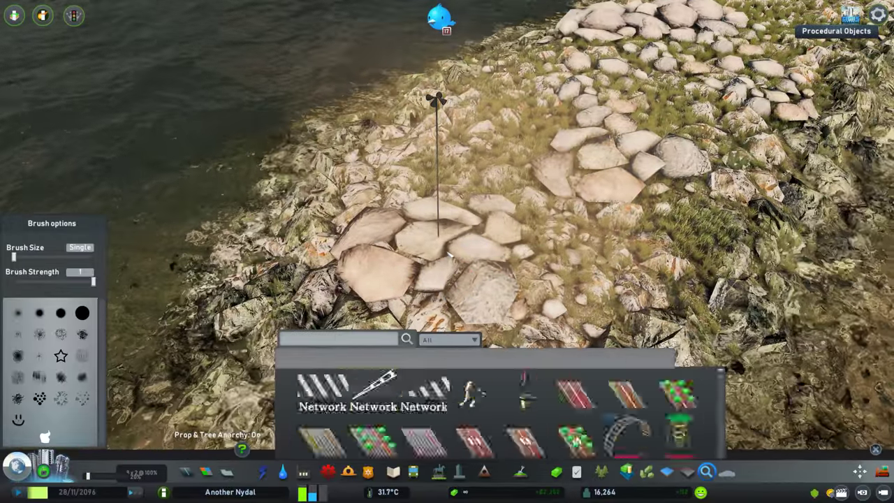
Place the white 'hv' equipment box at the mast's foot and open it in Procedural Objects.
text(hv)
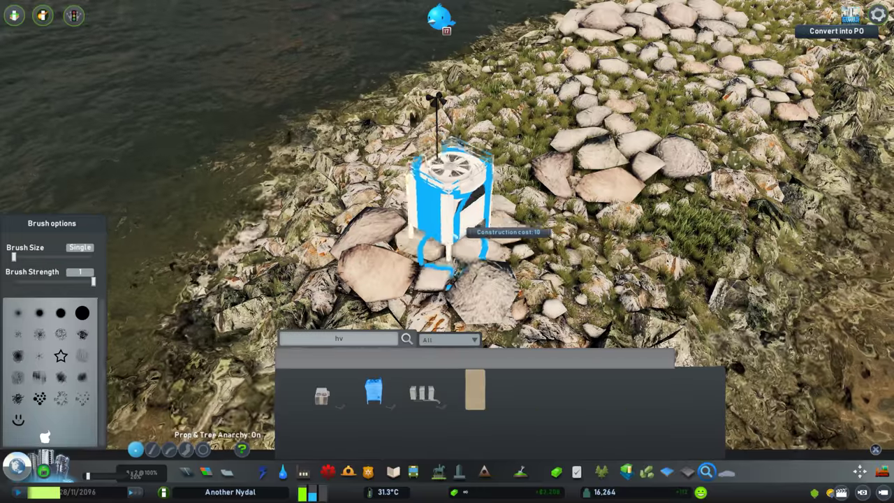
click(850, 15)
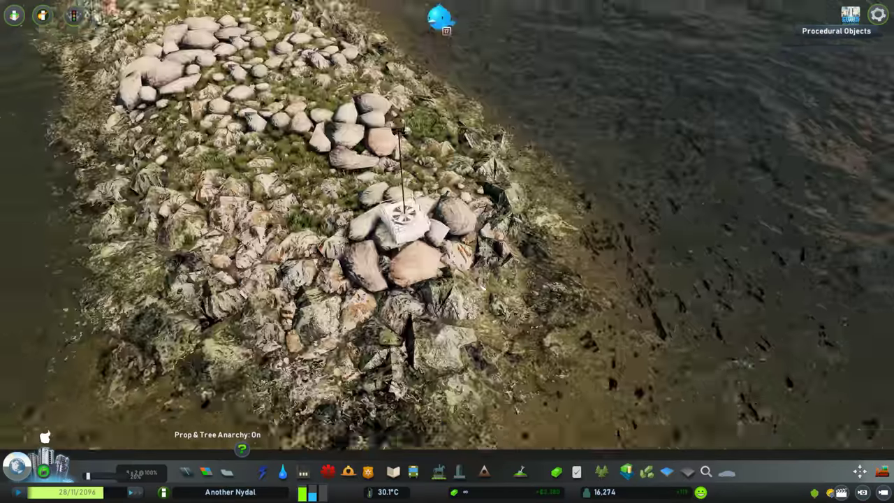
key(ctrl+p)
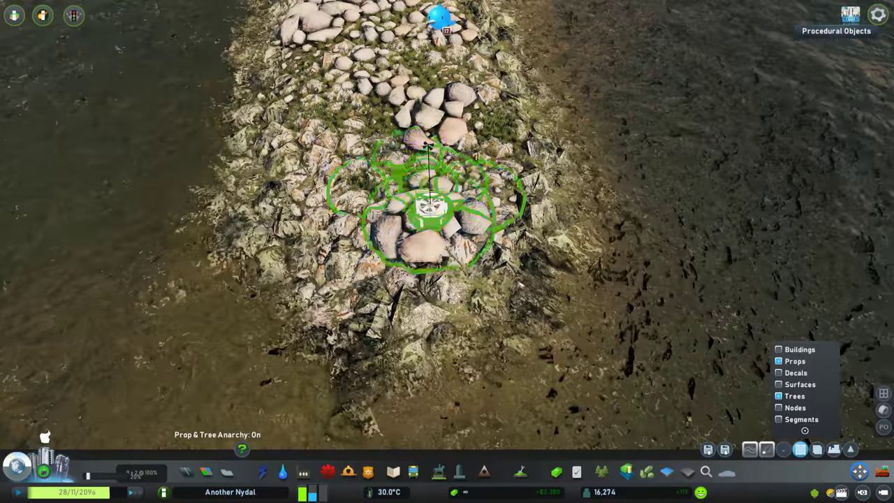
scroll(447, 230, down, 10)
scroll(447, 230, up, 8)
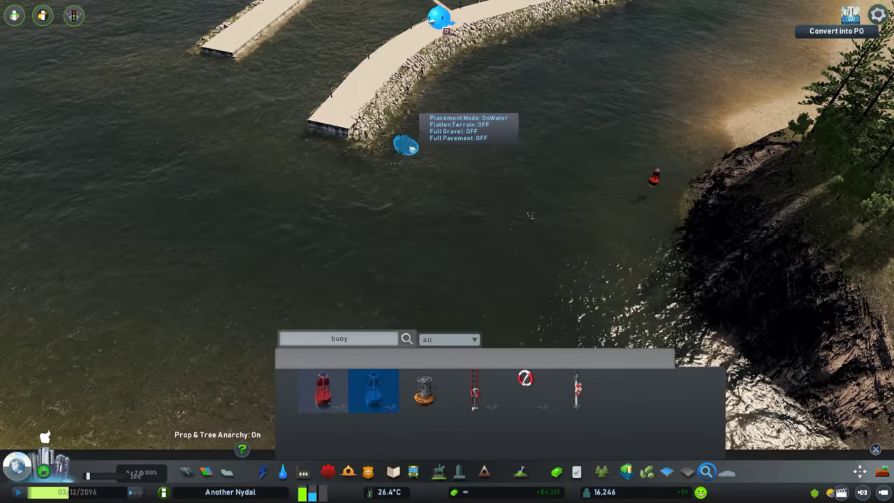
scroll(412, 148, down, 5)
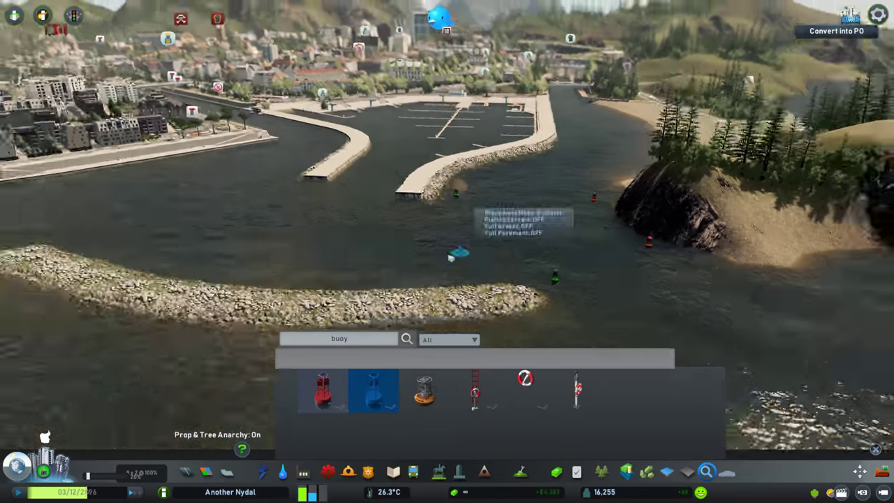
scroll(458, 253, up, 5)
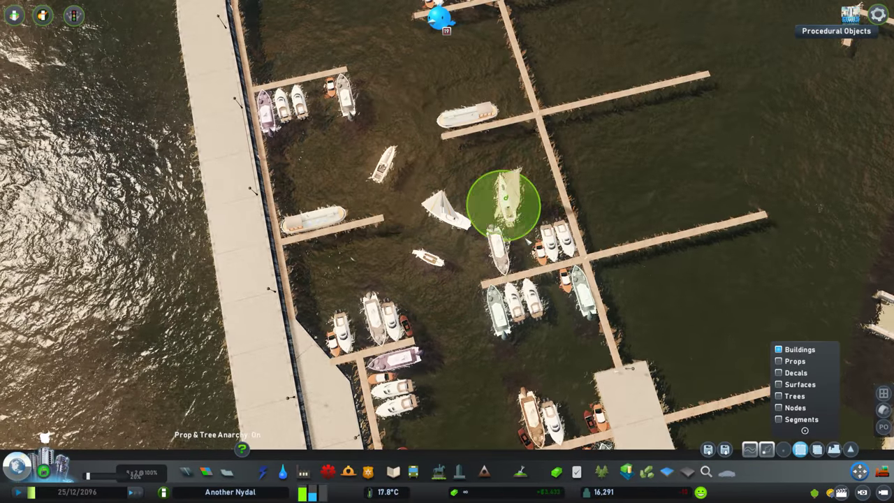
Move two boats in beside the end of the pier.
drag(392, 252, 359, 214)
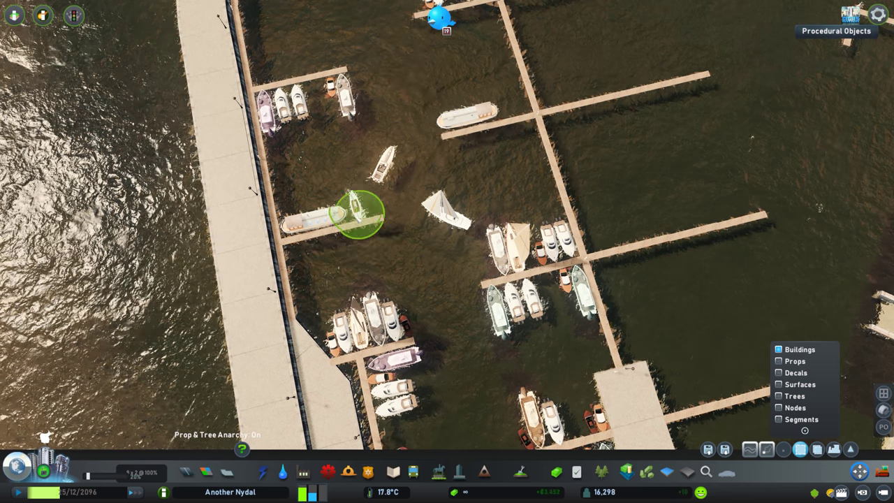
drag(375, 170, 359, 199)
key(s)
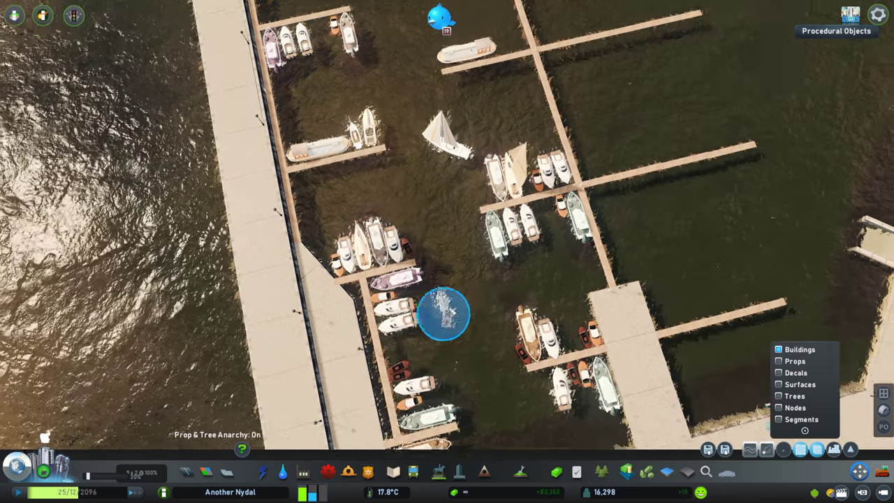
key(s)
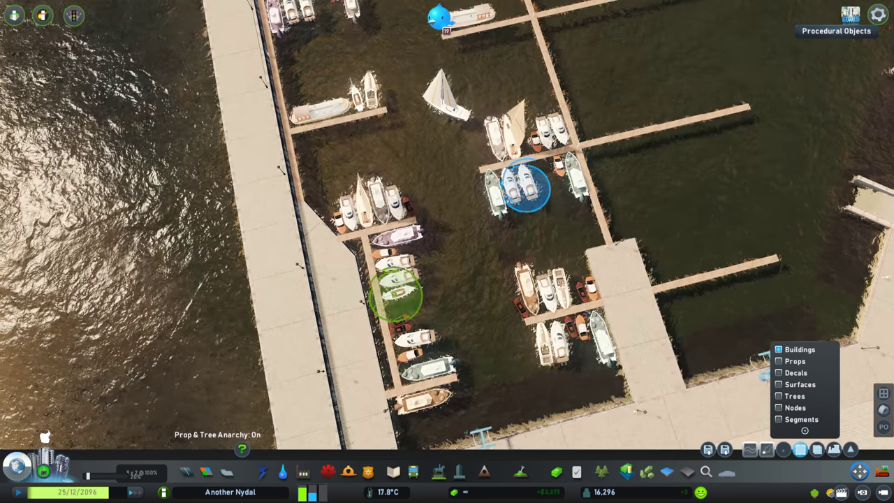
key(w)
Moor the white sailboat and its group along the lower far pier.
drag(443, 159, 655, 321)
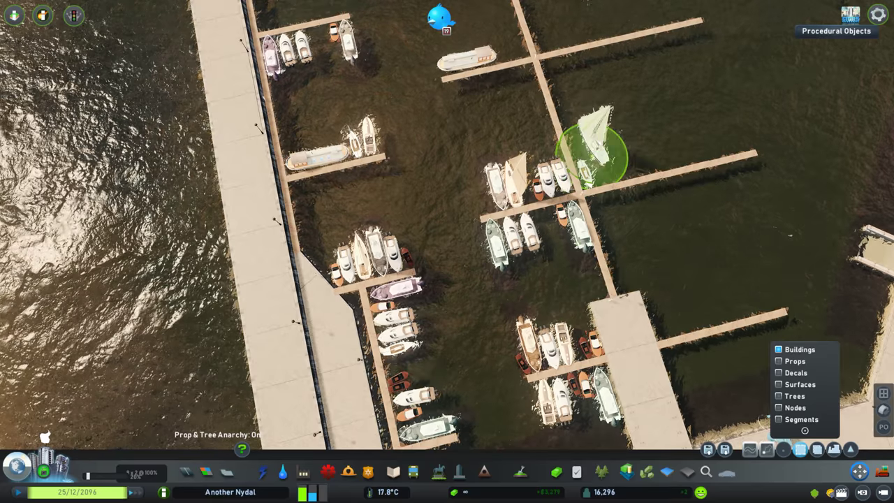
key(d)
key(s)
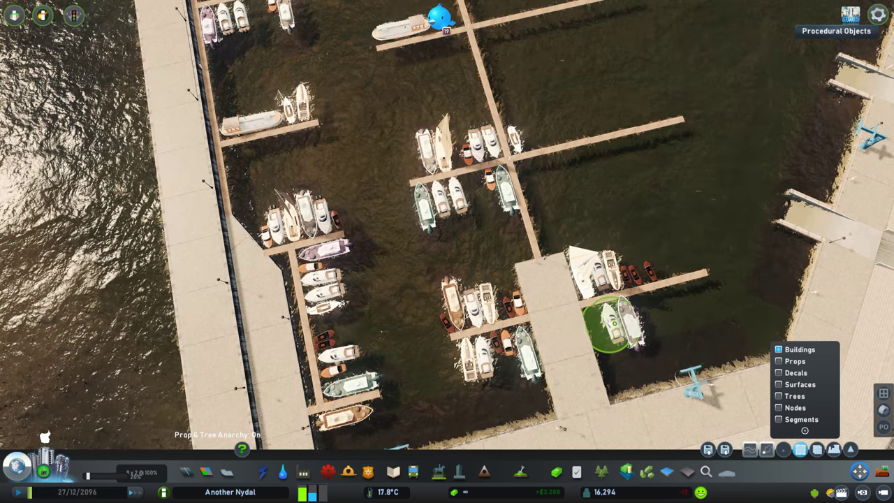
click(615, 325)
click(667, 318)
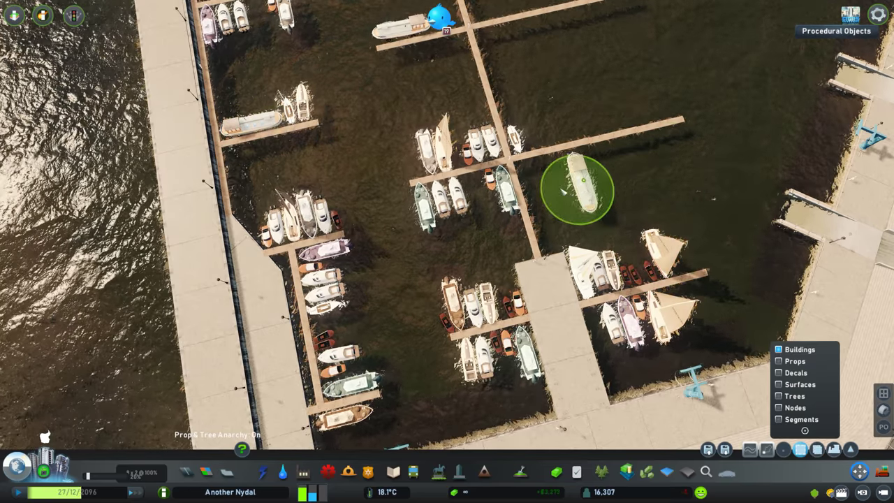
scroll(562, 427, down, 5)
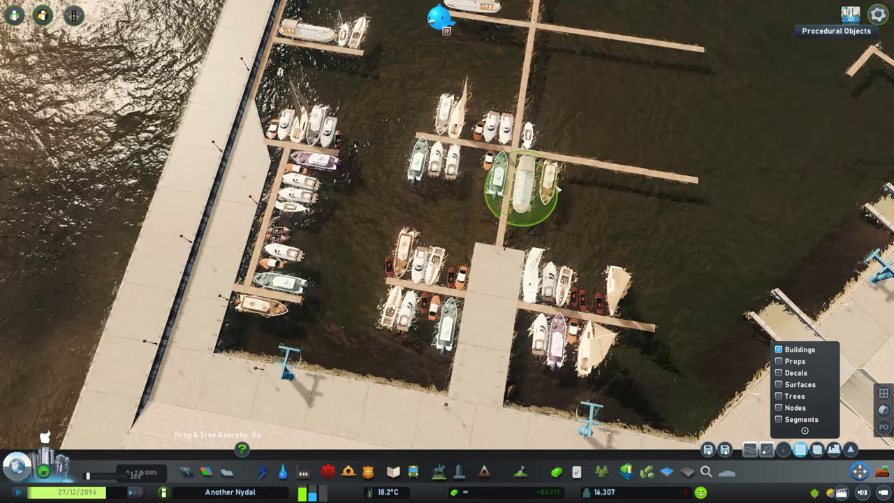
scroll(506, 312, up, 5)
click(505, 311)
Add the neighbouring boat and move the orange boat to the pier's outer end.
shift+click(440, 223)
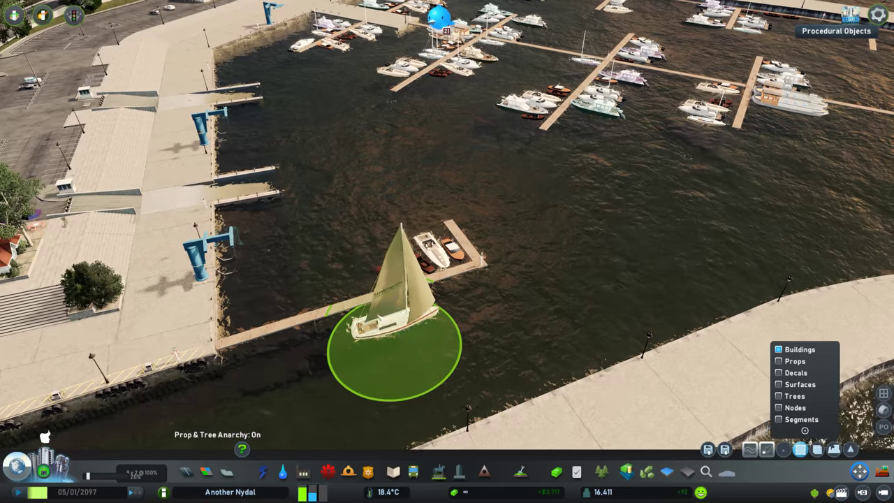
scroll(314, 363, up, 5)
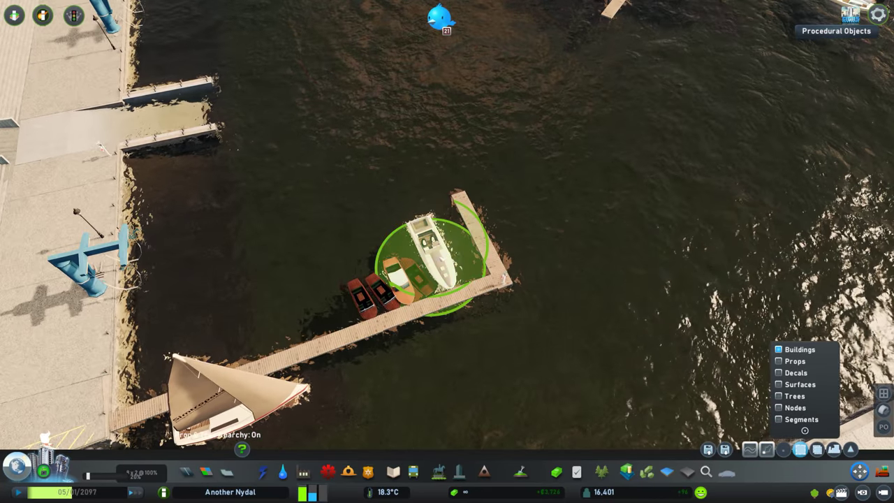
drag(441, 276, 469, 328)
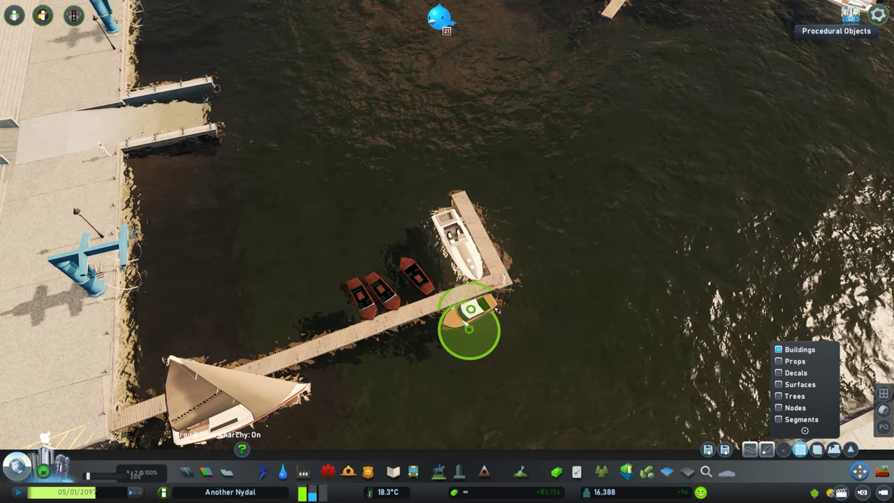
scroll(354, 267, down, 10)
scroll(489, 209, up, 5)
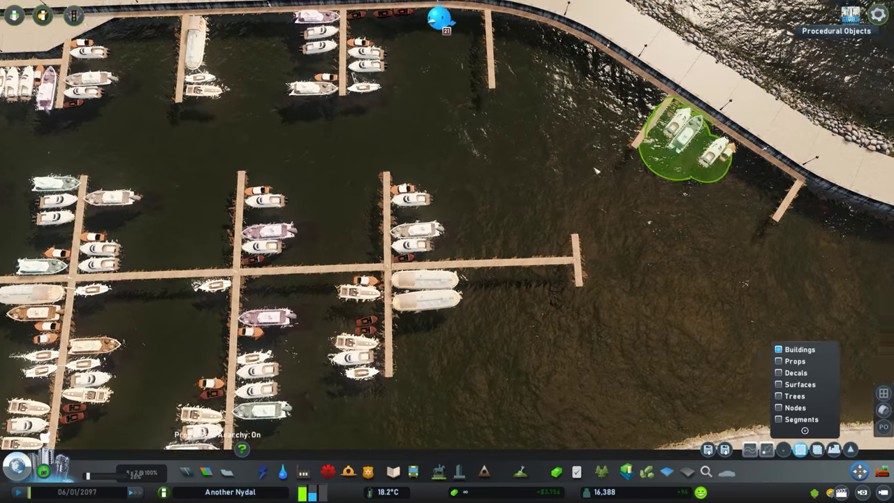
Place a small white boat beside the quay-side pier.
key(w)
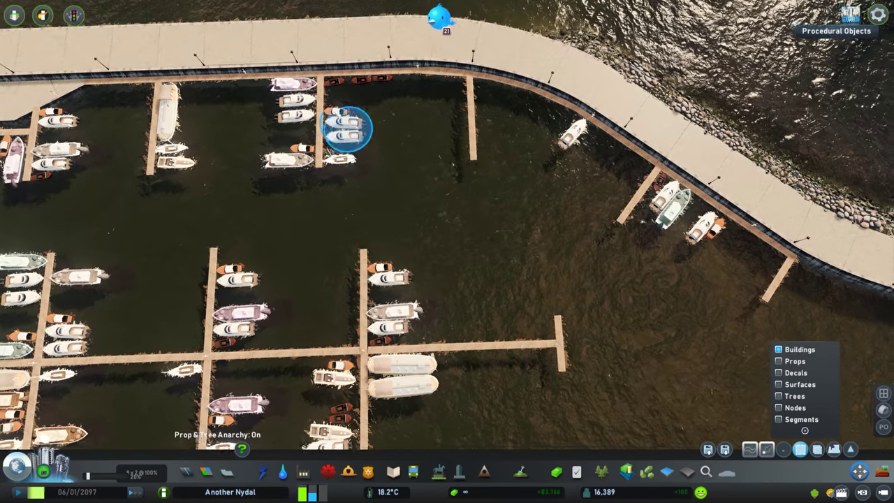
click(466, 146)
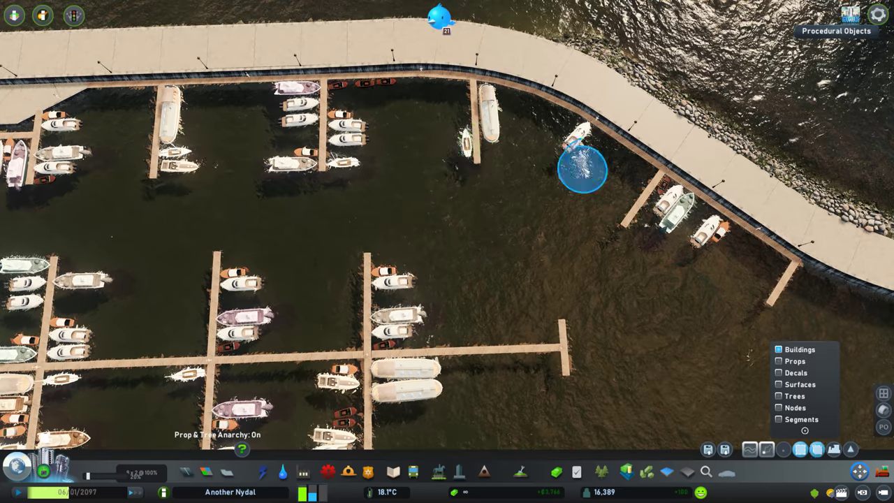
scroll(763, 266, down, 5)
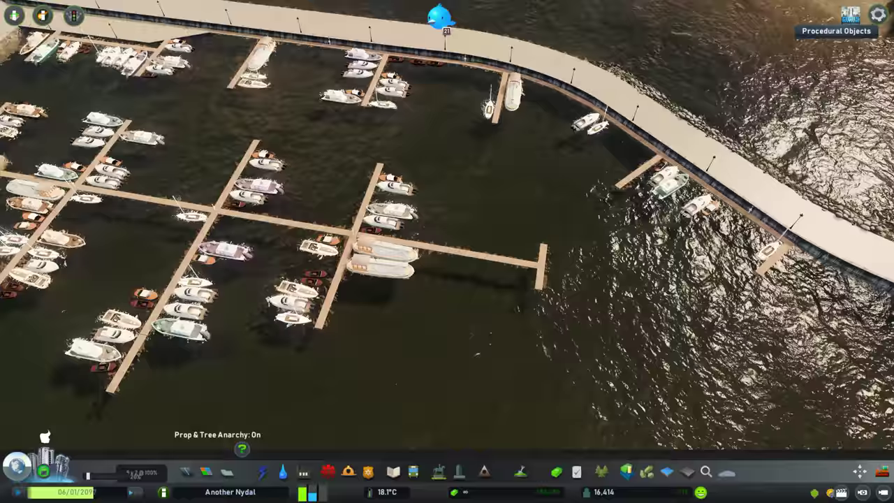
Place the houseboats along the quay and rotate the dark houseboat parallel to the pier.
scroll(506, 84, up, 5)
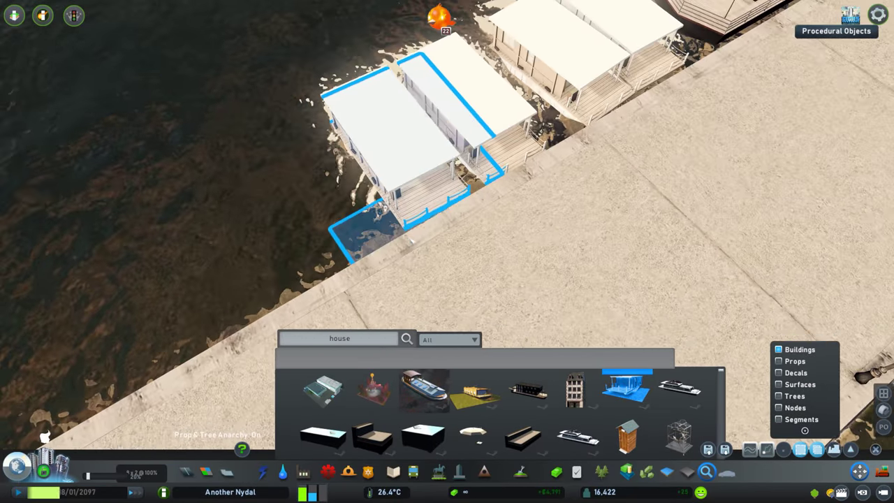
key(Escape)
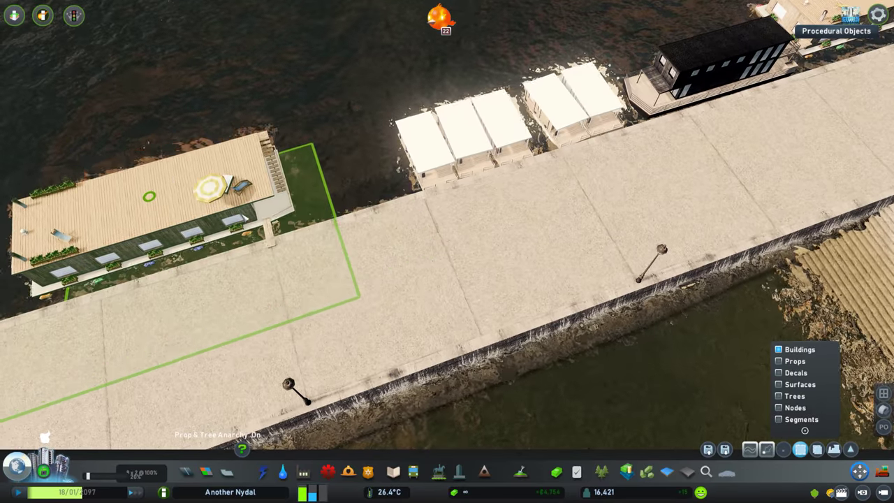
key(a)
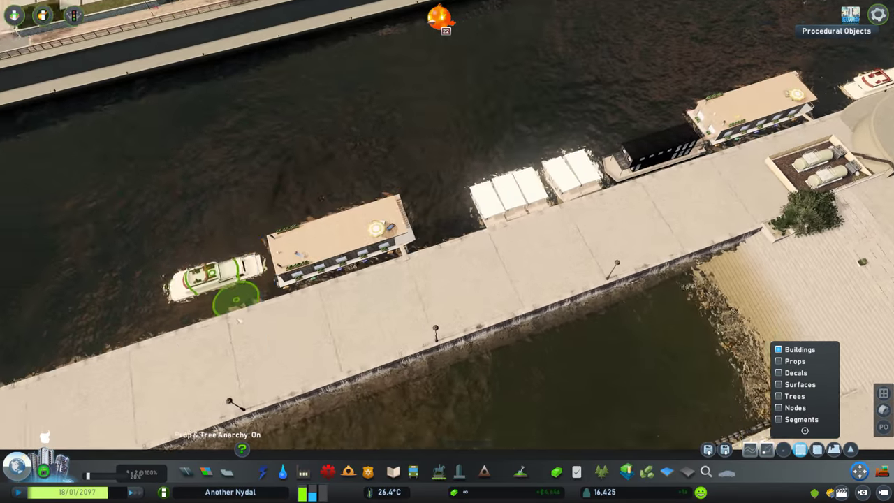
scroll(447, 251, up, 3)
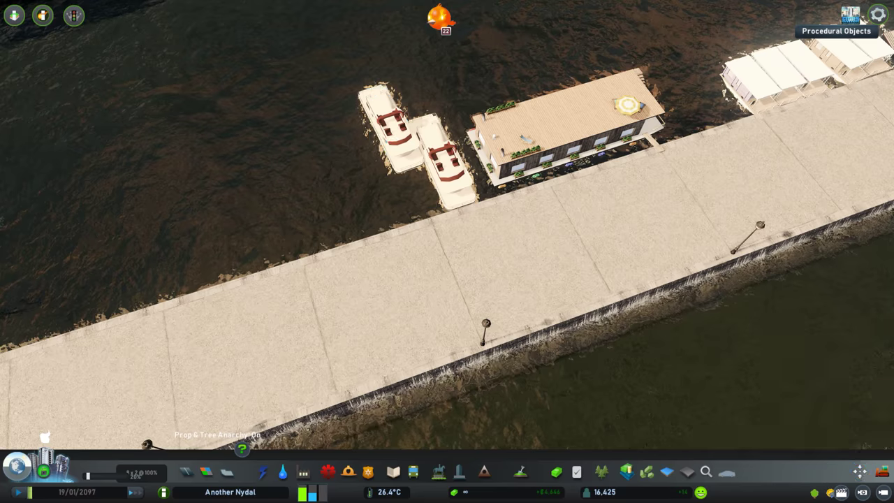
key(e)
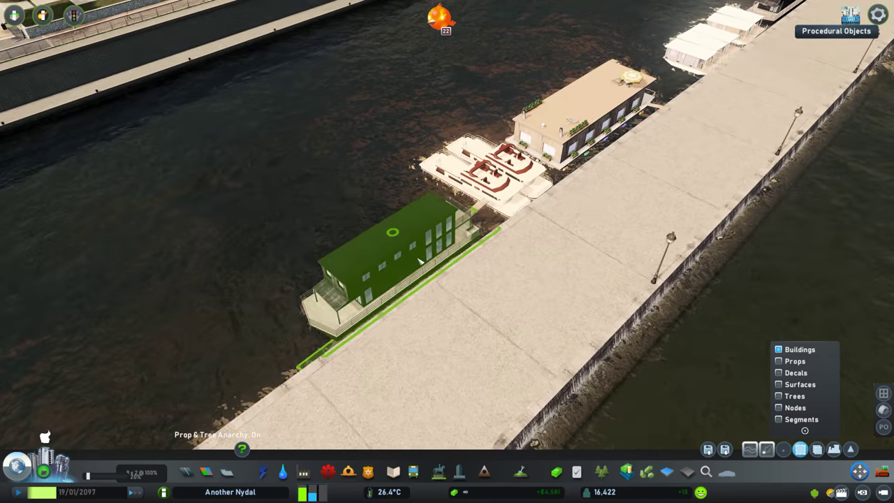
scroll(472, 251, up, 3)
key(m)
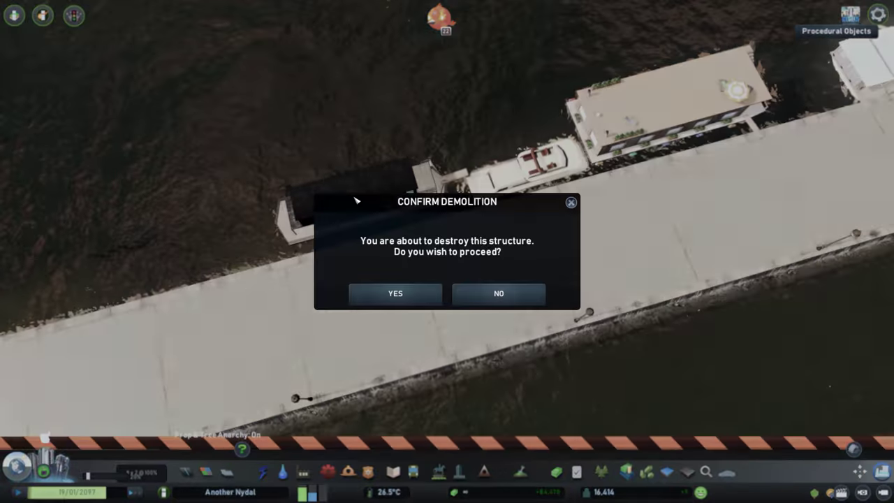
key(Escape)
Slide the houseboat along the pier, drop a green buoy, and bulldoze the unwanted object.
drag(439, 190, 466, 182)
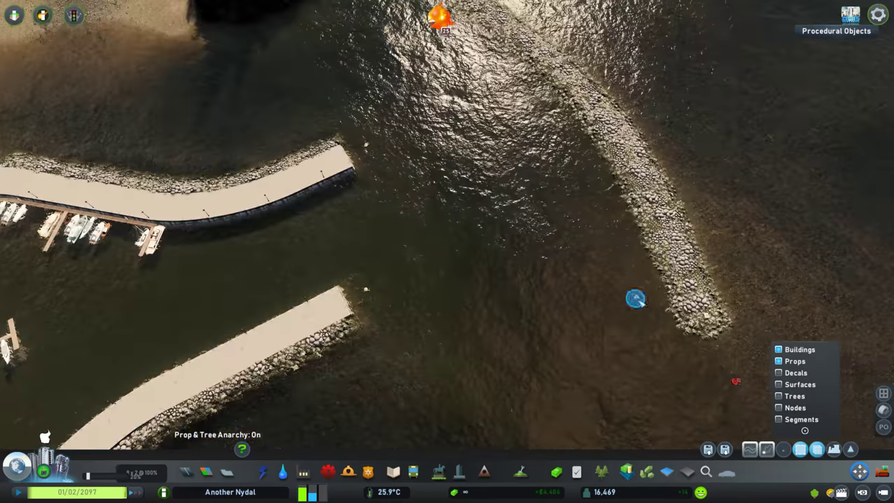
click(637, 300)
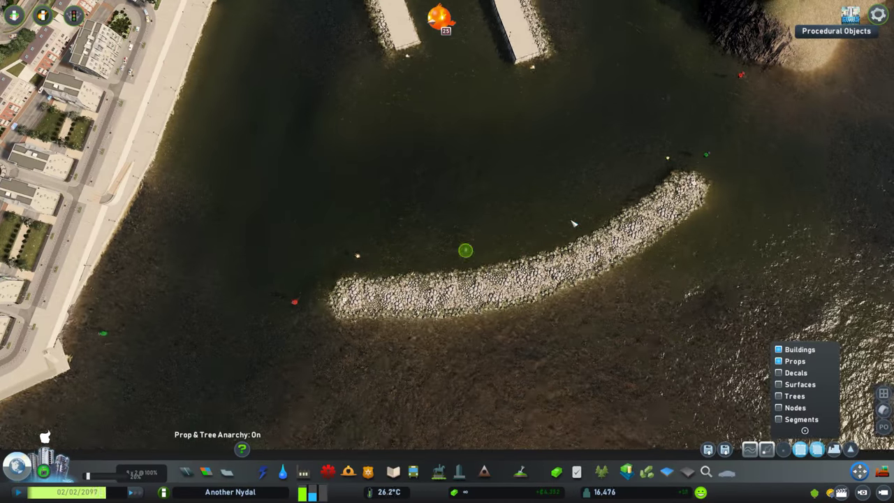
key(d)
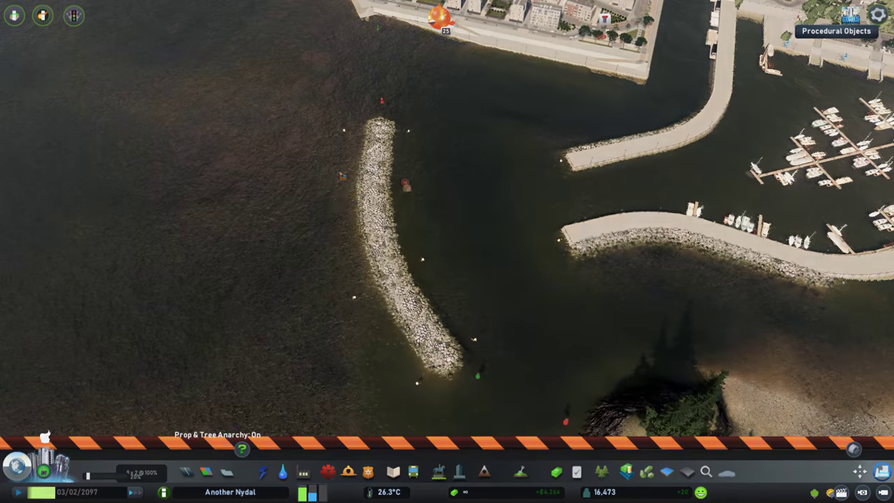
key(b)
click(391, 255)
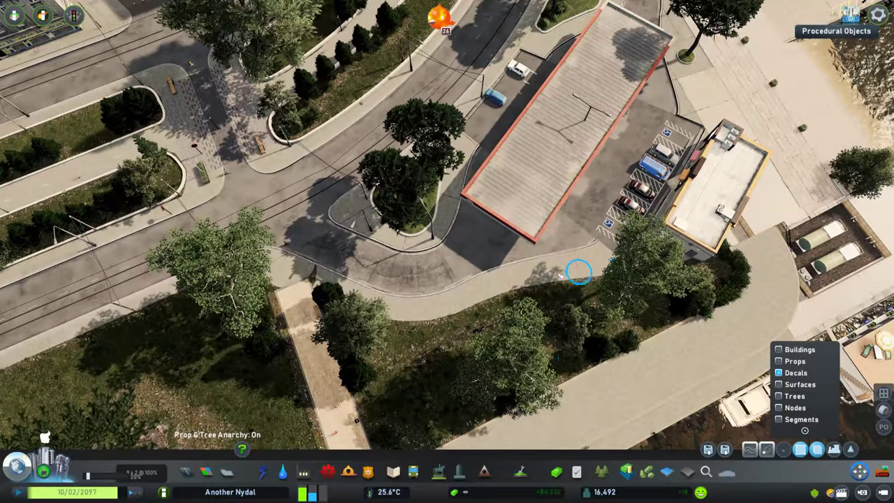
Lay EXP JOINT GRASS 4M expansion-joint strips along the curved plaza curbs.
key(ctrl+f)
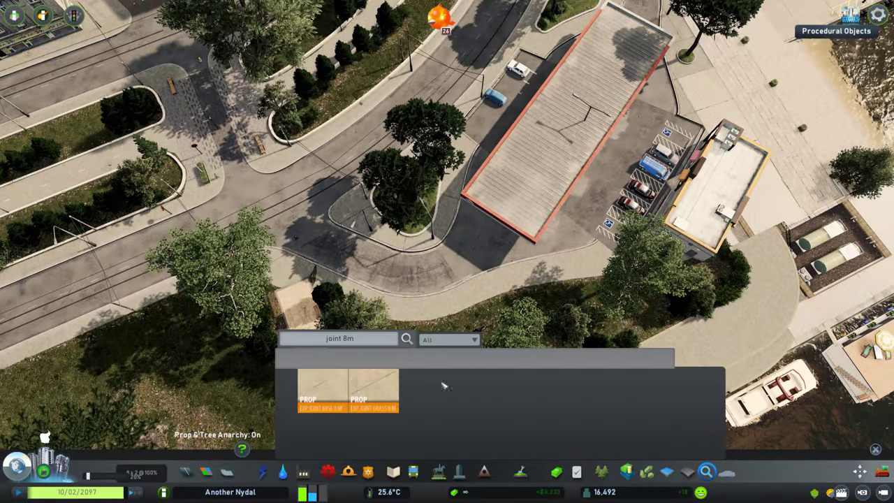
key(Left)
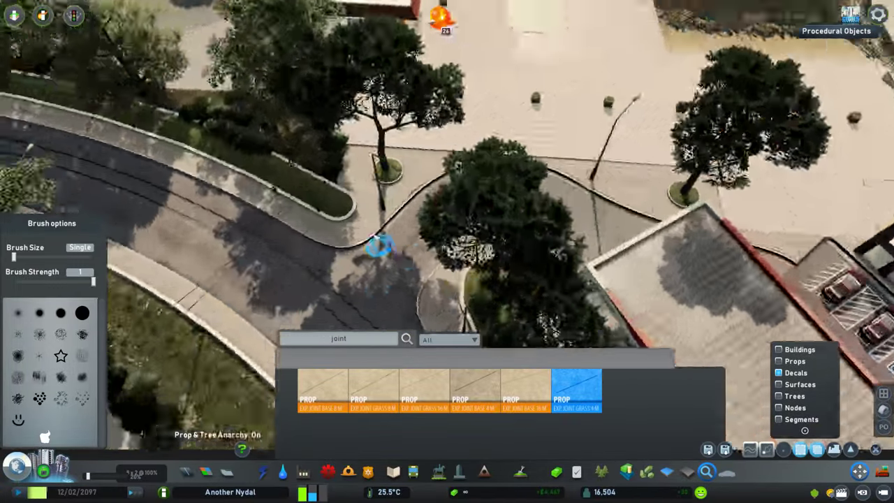
key(Escape)
scroll(377, 244, up, 3)
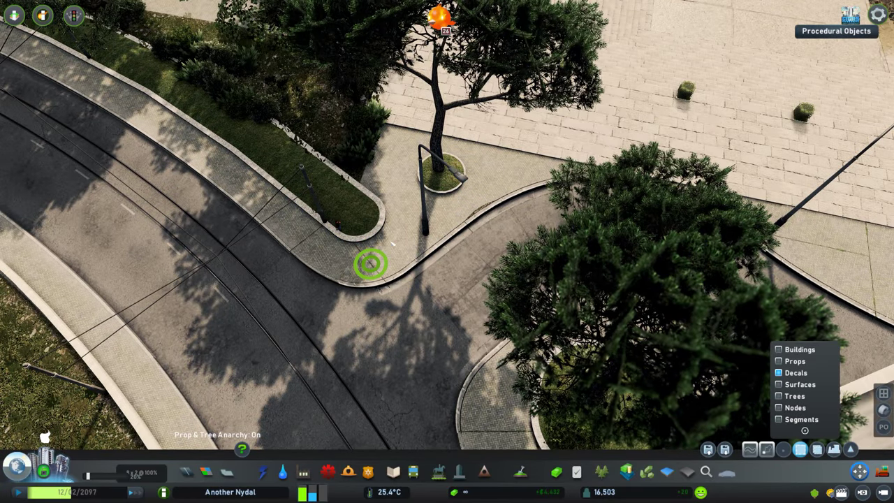
key(w)
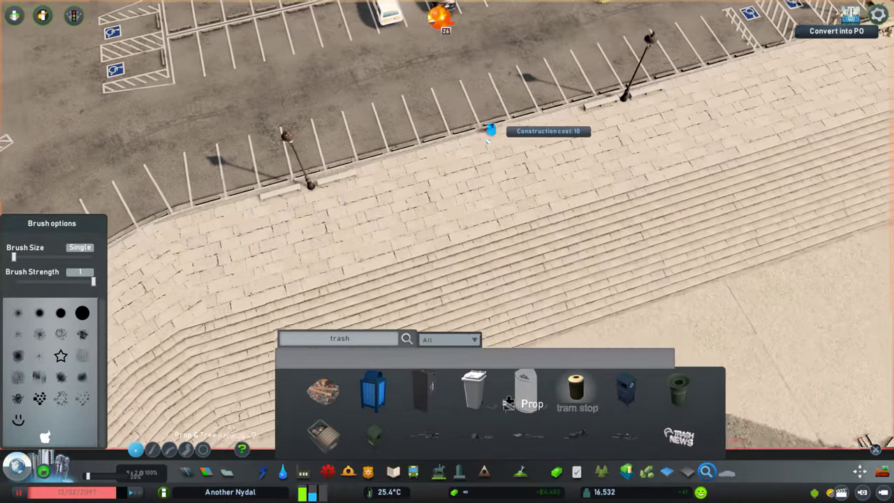
Place the crosswalk decal twice to form the first crosswalk on the parking lot.
key(ctrl+p)
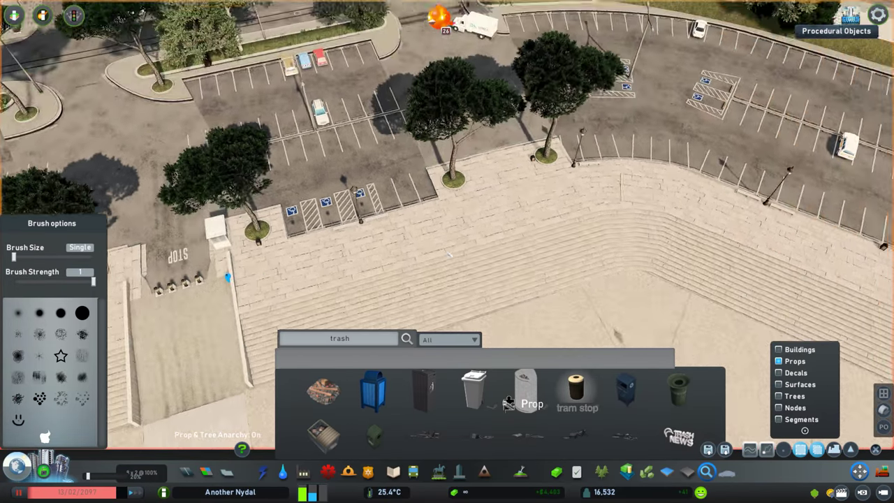
key(Escape)
key(alt+f)
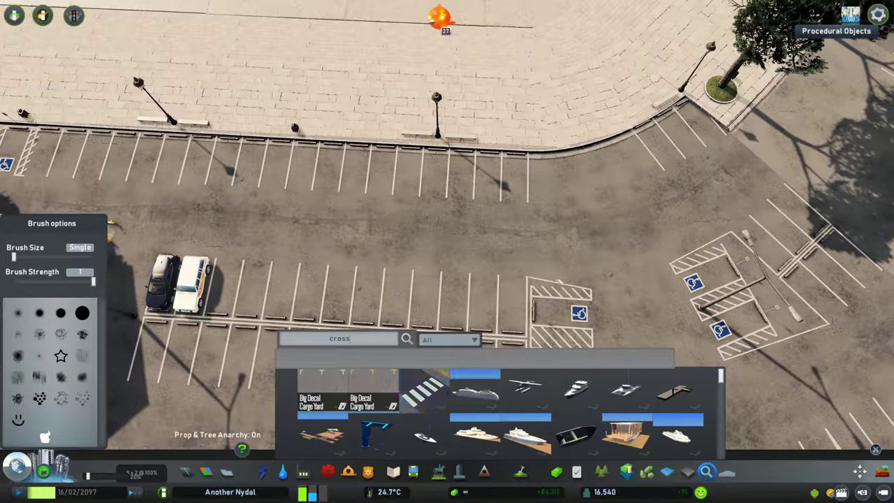
click(422, 389)
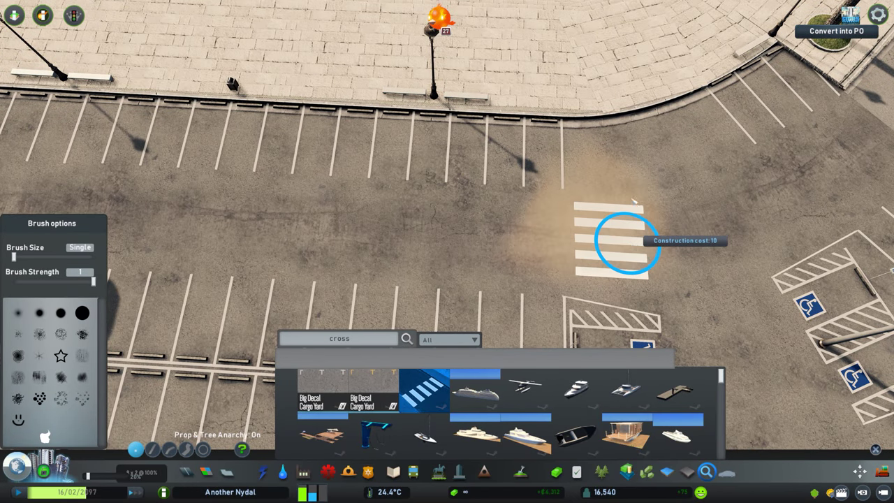
click(622, 239)
click(623, 160)
Copy both crosswalk pieces with the Decals filter, rotate, and place the second crosswalk.
key(m)
click(797, 373)
mouse_move(482, 140)
mouse_down()
mouse_move(551, 210)
mouse_move(555, 276)
mouse_up()
key(ctrl+c)
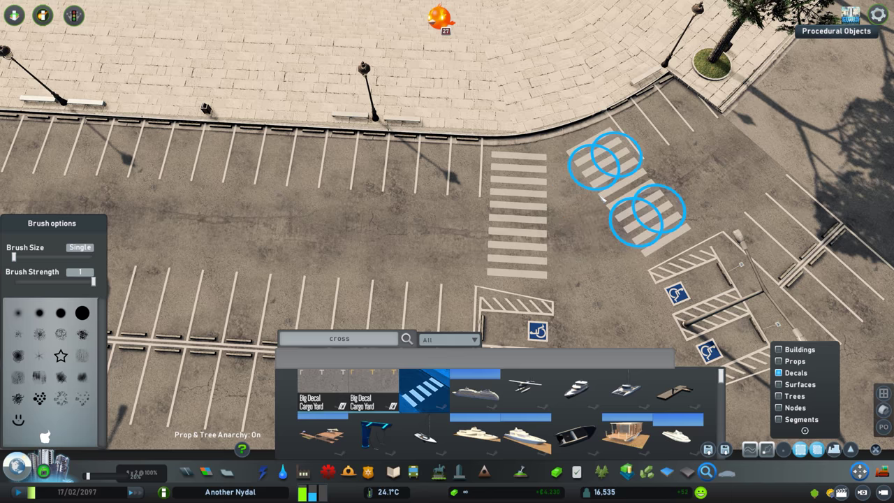
click(619, 186)
key(Escape)
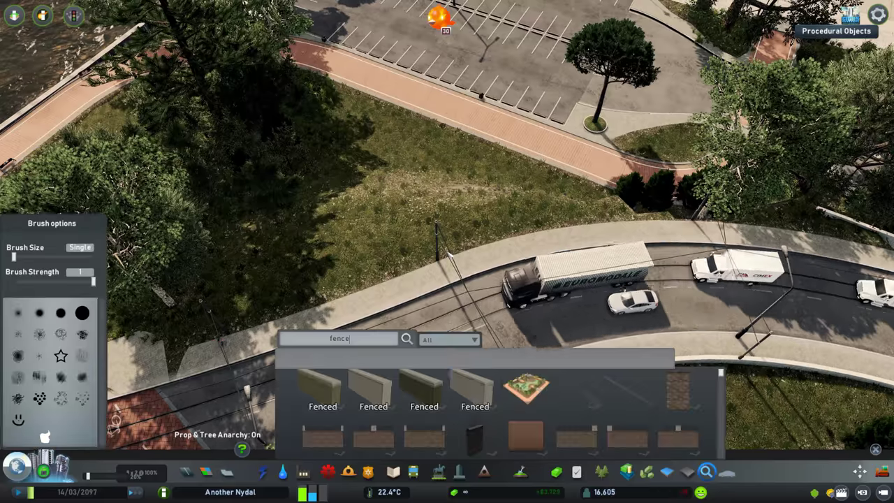
Draw a 'wooden' fence along the curved road edge and bulldoze unwanted segments.
scroll(501, 421, down, 4)
scroll(499, 421, up, 6)
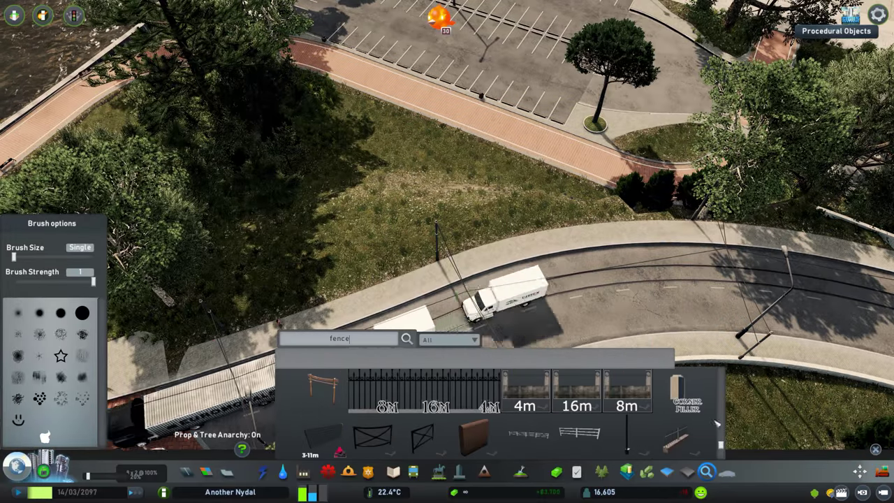
click(349, 444)
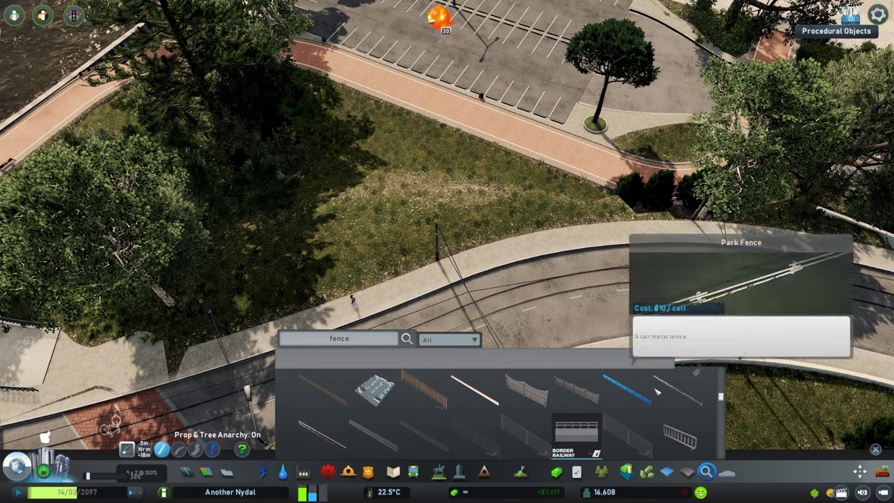
scroll(531, 412, down, 4)
click(373, 338)
text(wooden)
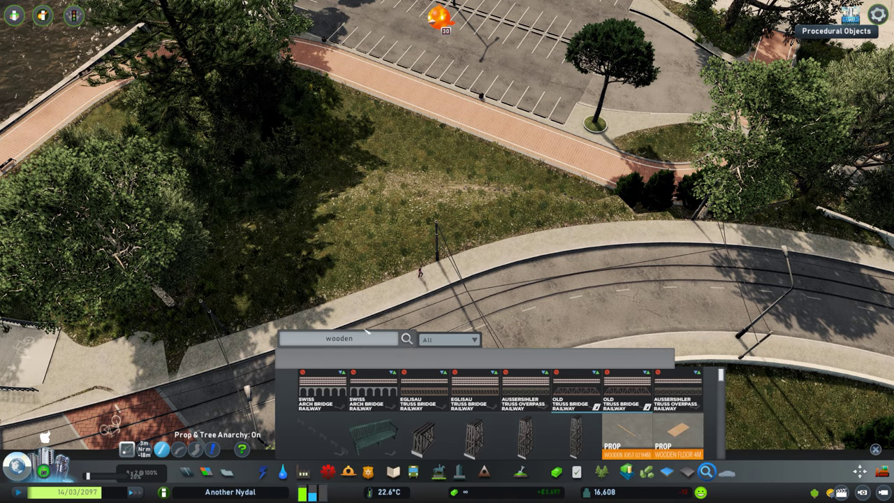
click(377, 391)
click(127, 449)
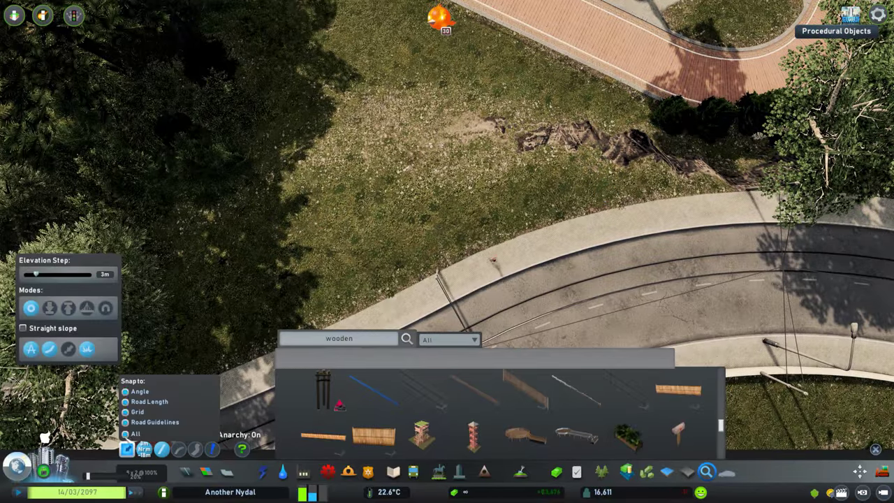
click(422, 220)
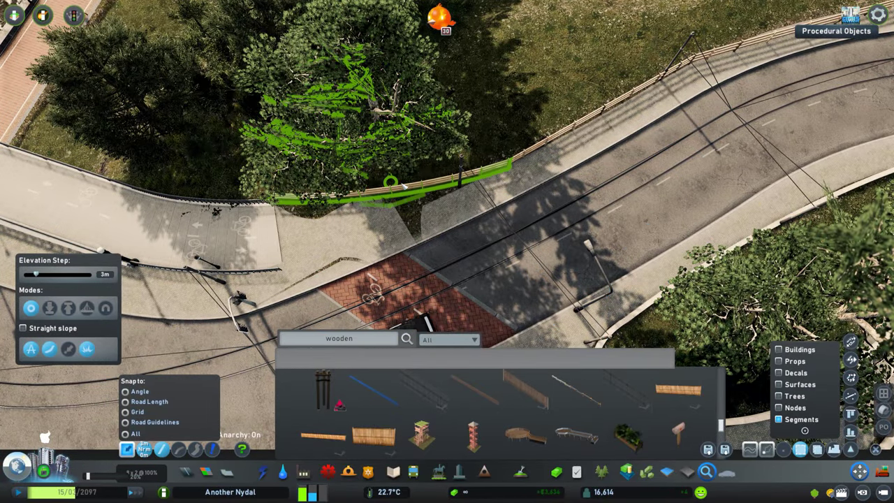
key(s)
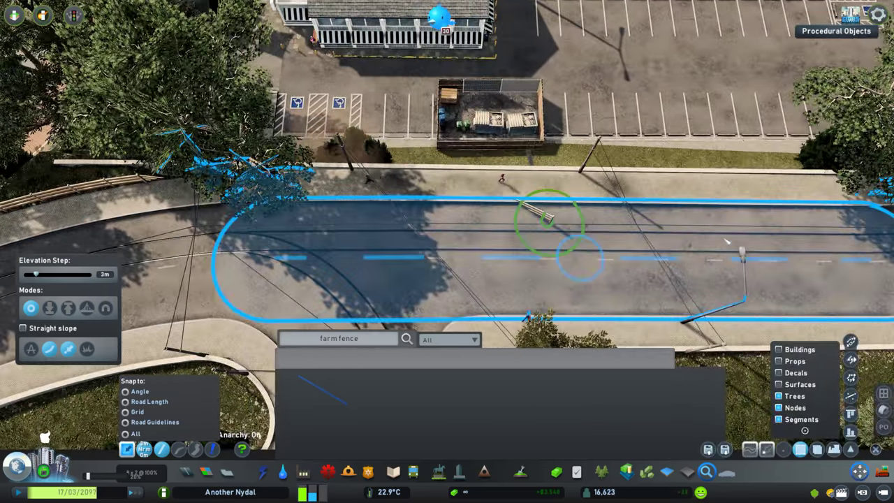
key(b)
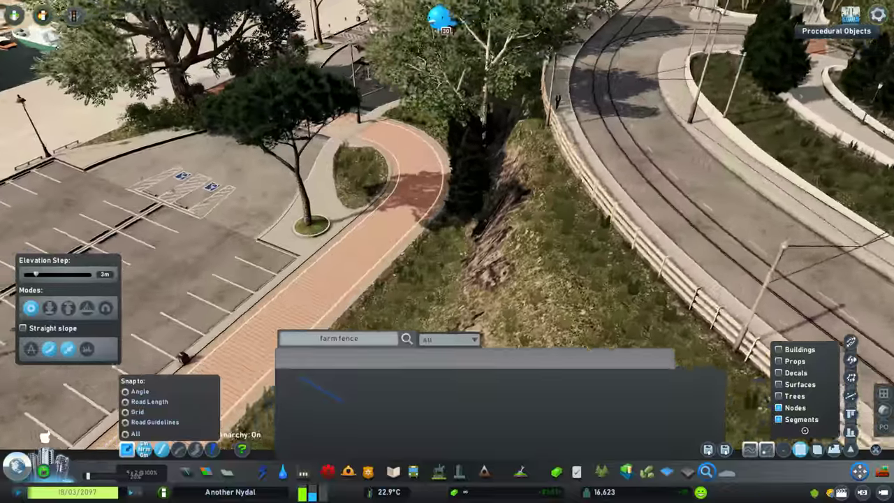
Replace the planted island's trees with low bushes from a 'bush' search.
key(Escape)
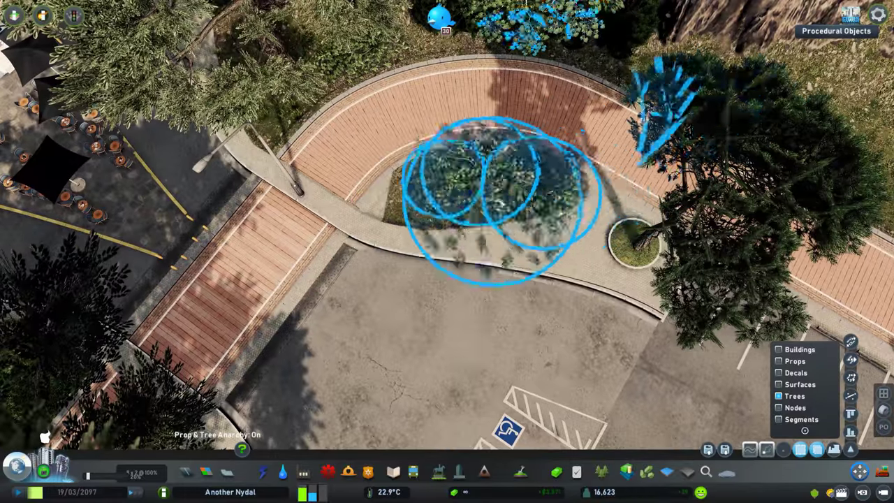
key(Delete)
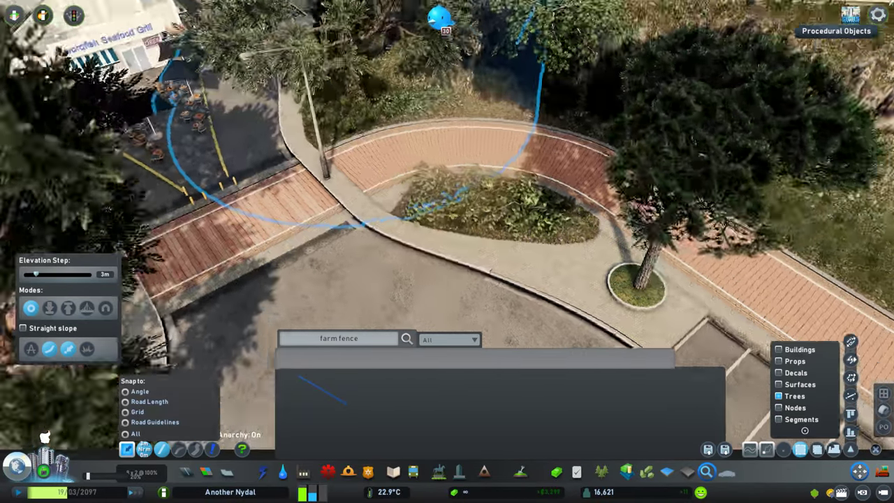
text(bush)
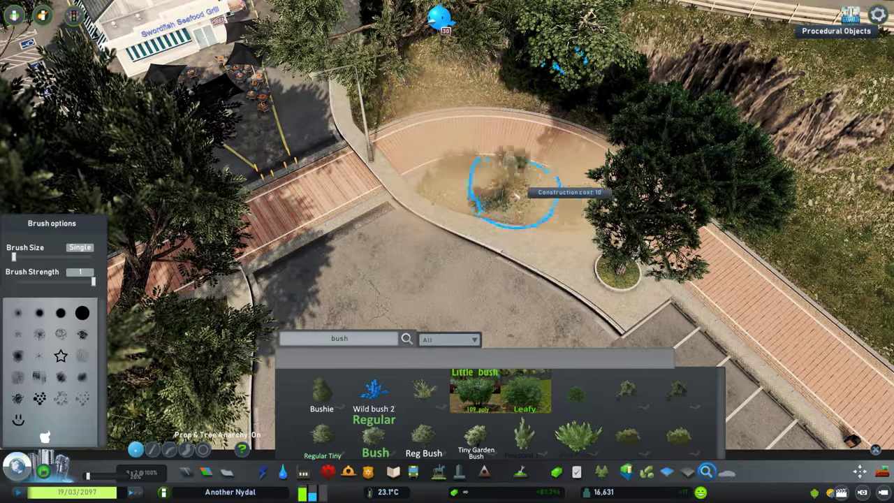
key(Escape)
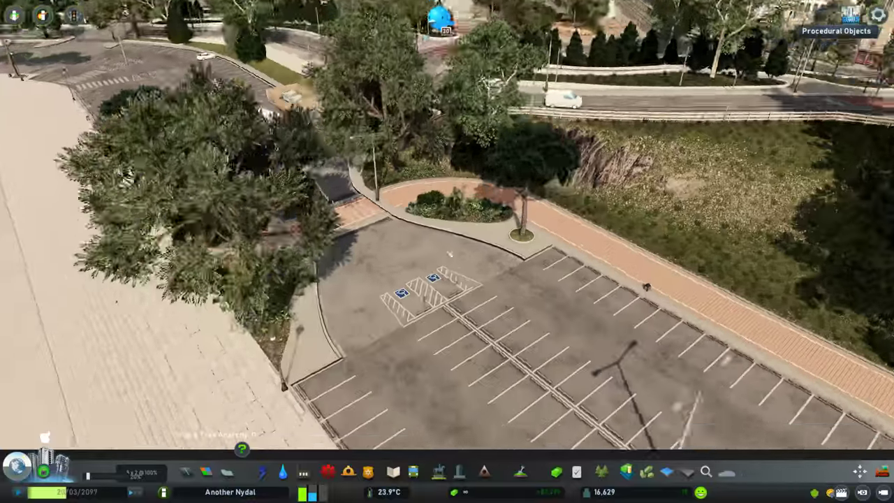
key(m)
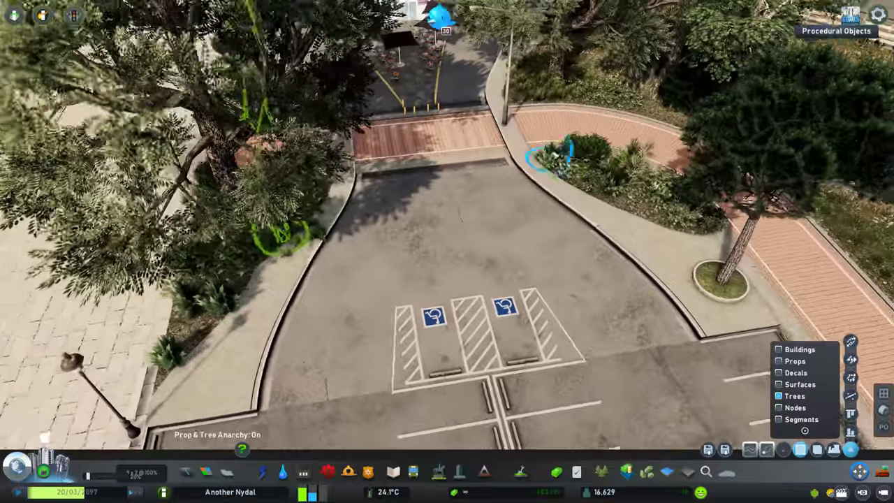
drag(552, 158, 352, 301)
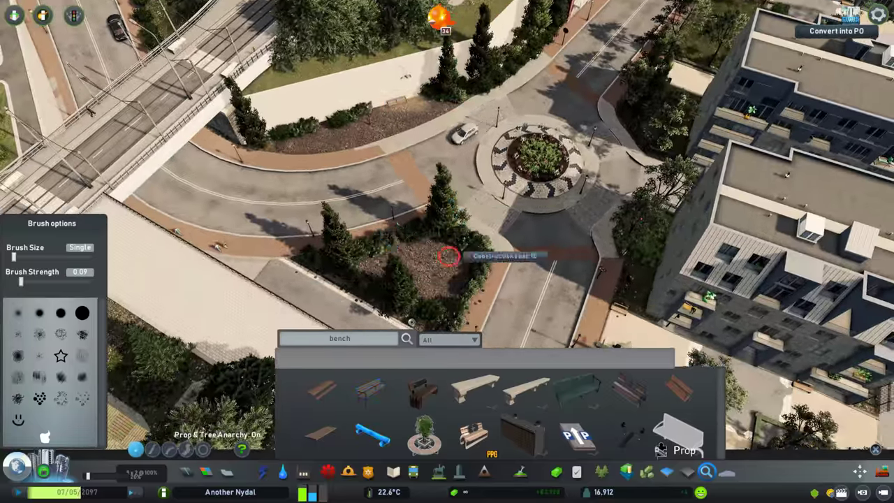
Select a tree near the roundabout and pick a bench to place there.
key(m)
click(377, 301)
click(371, 390)
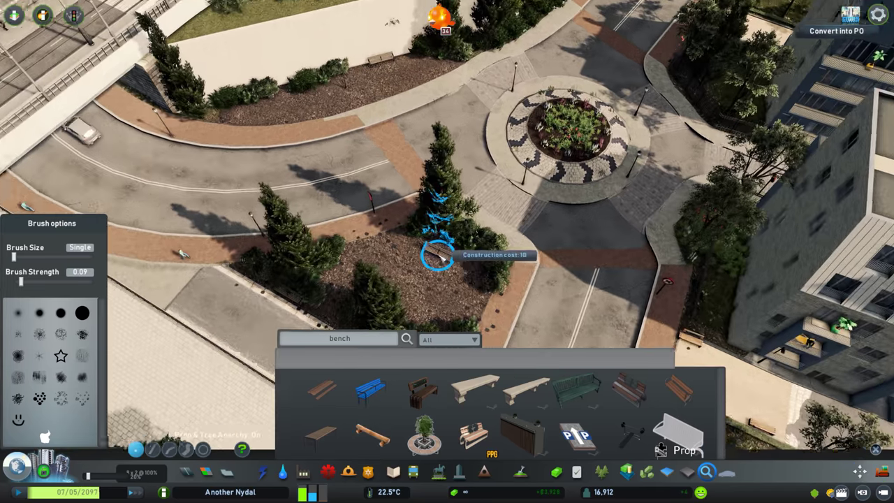